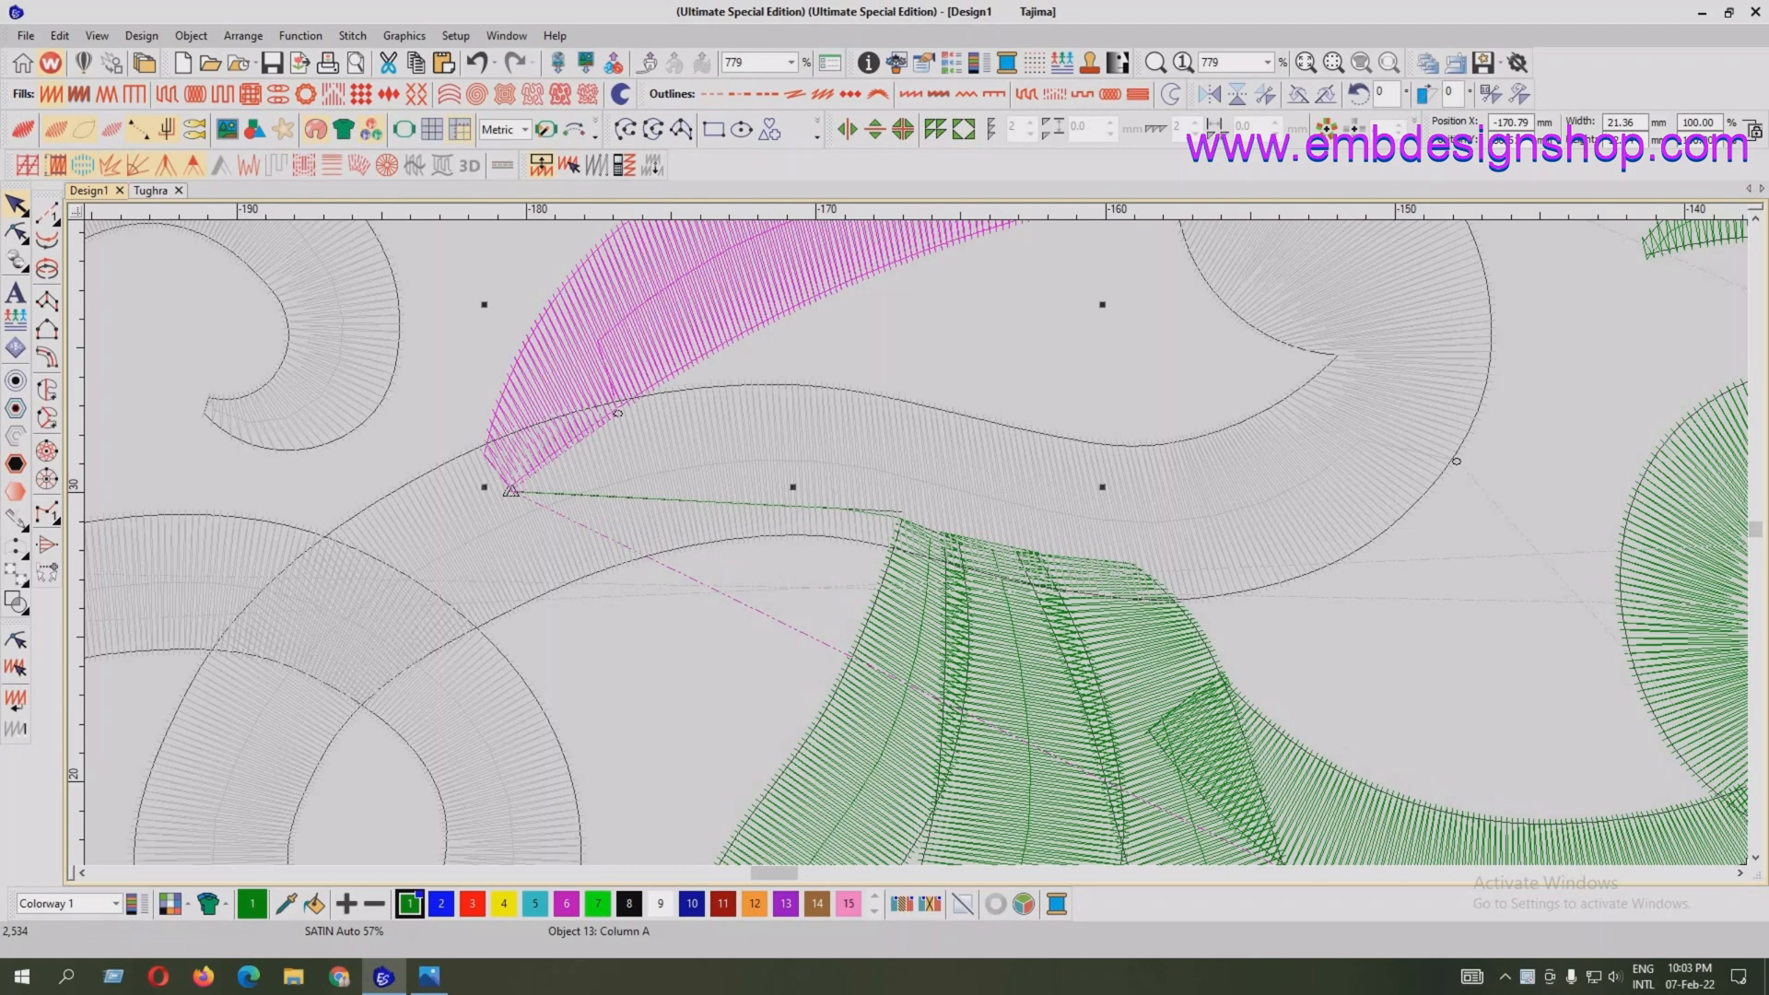
Move the leaf's start point to its lower tip and draw a connecting run stitch from there to the hook-shaped curl's base
key("h")
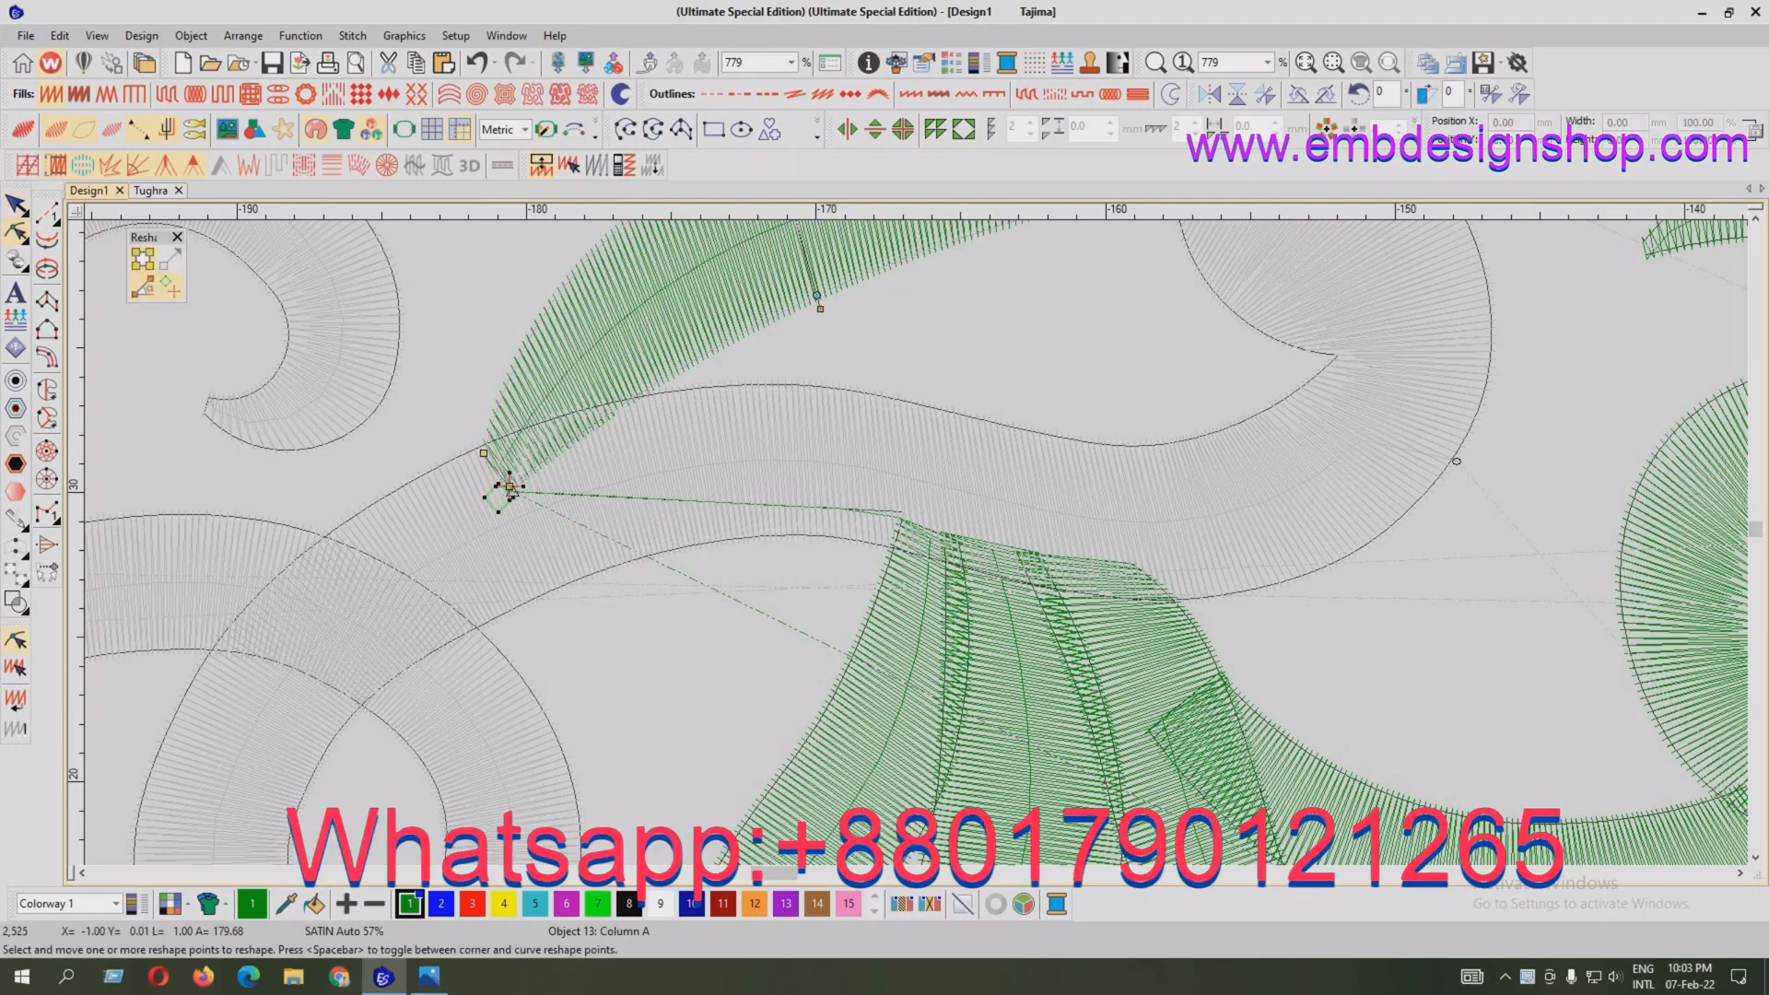
key("shift+z")
key("z")
left_click(47, 214)
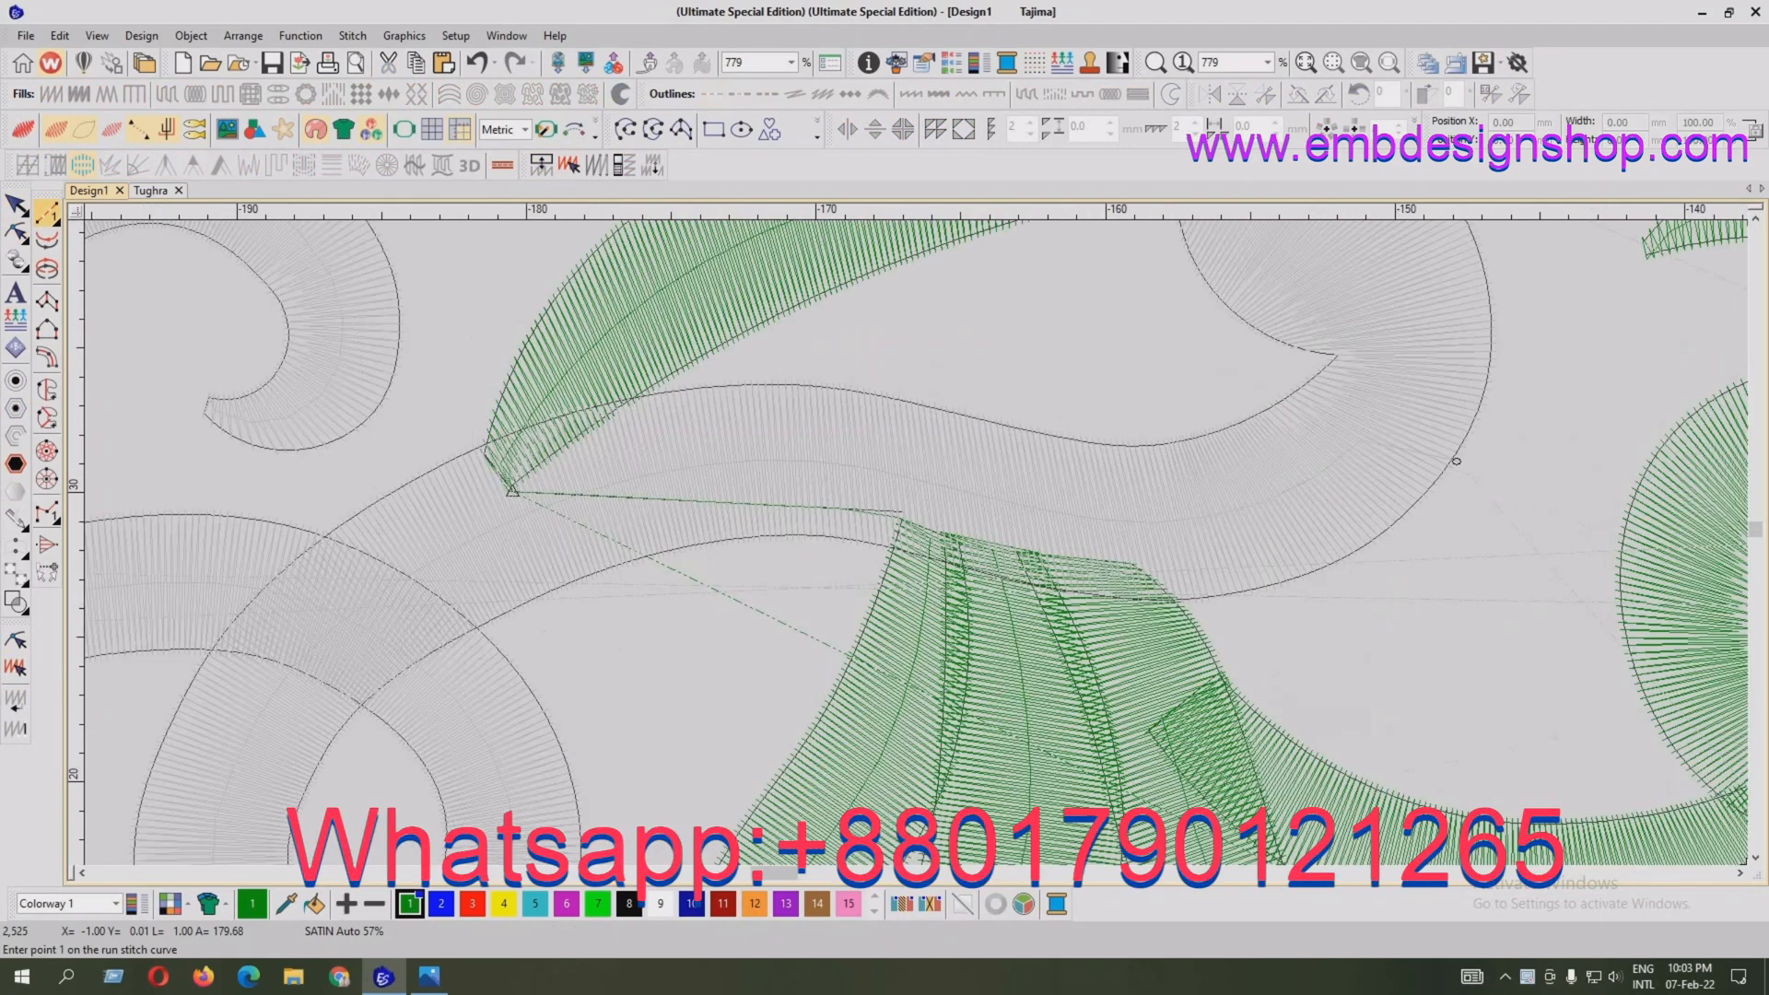
left_click(511, 489)
left_click(336, 609)
key("shift+z")
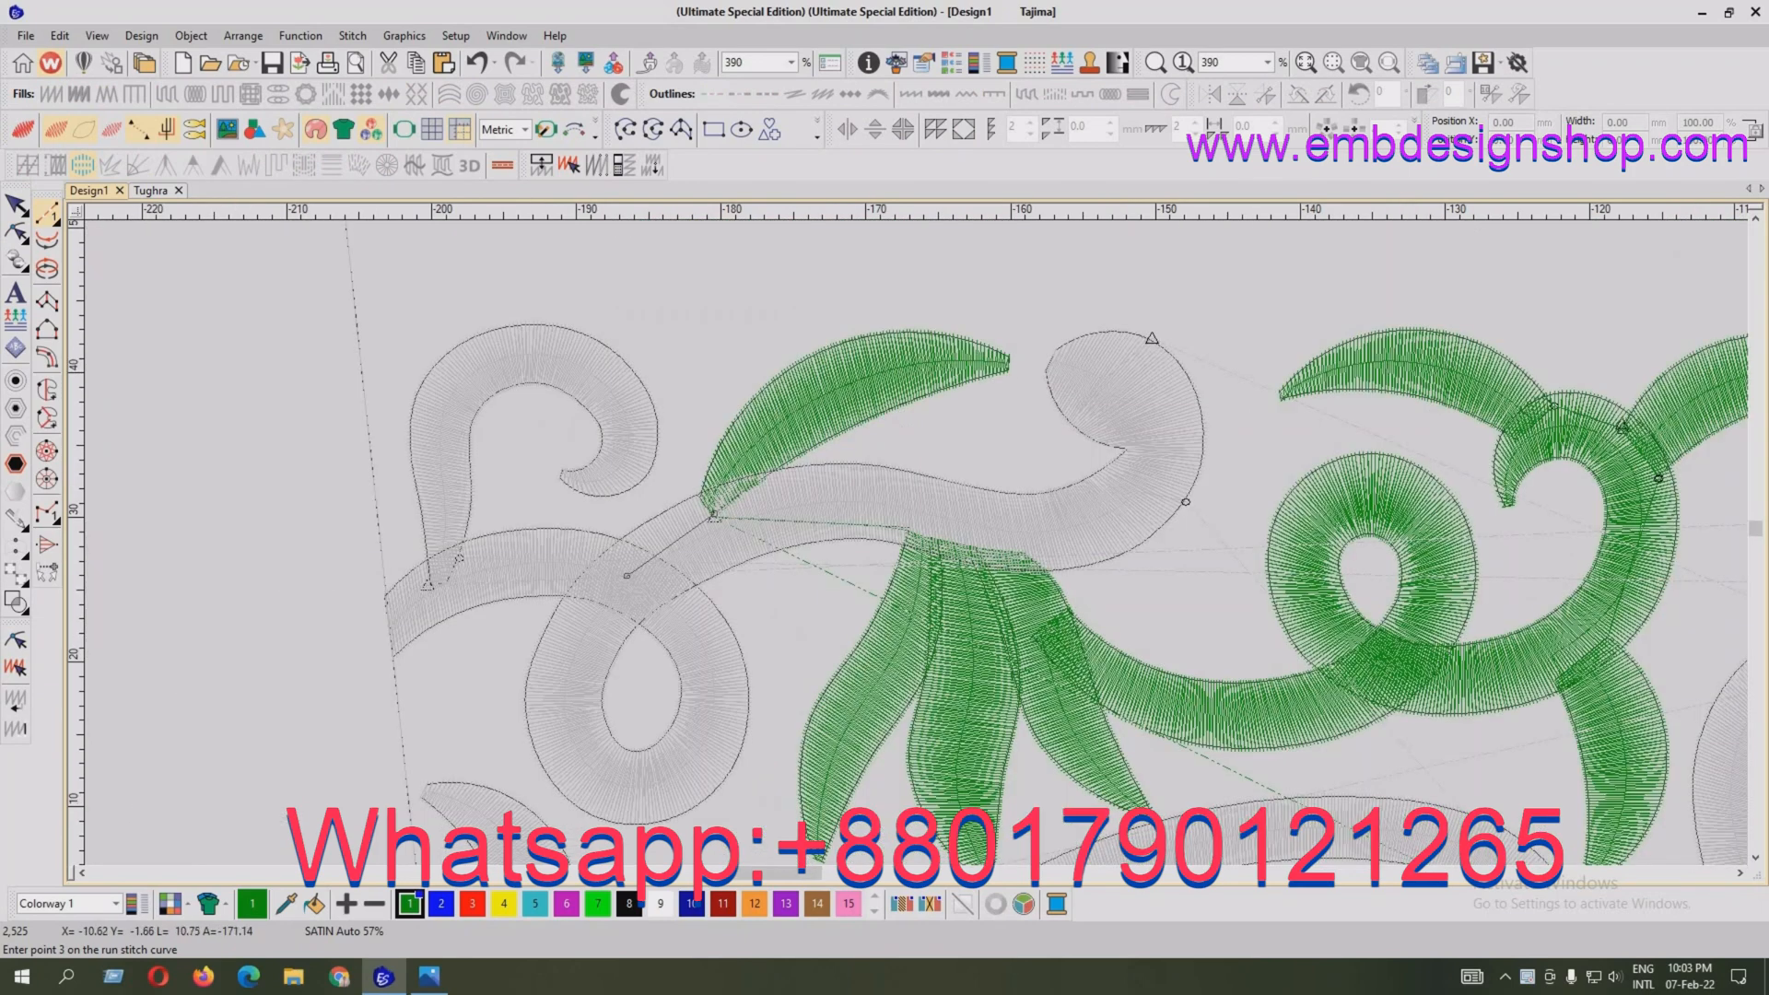
left_click(449, 583)
key("Return")
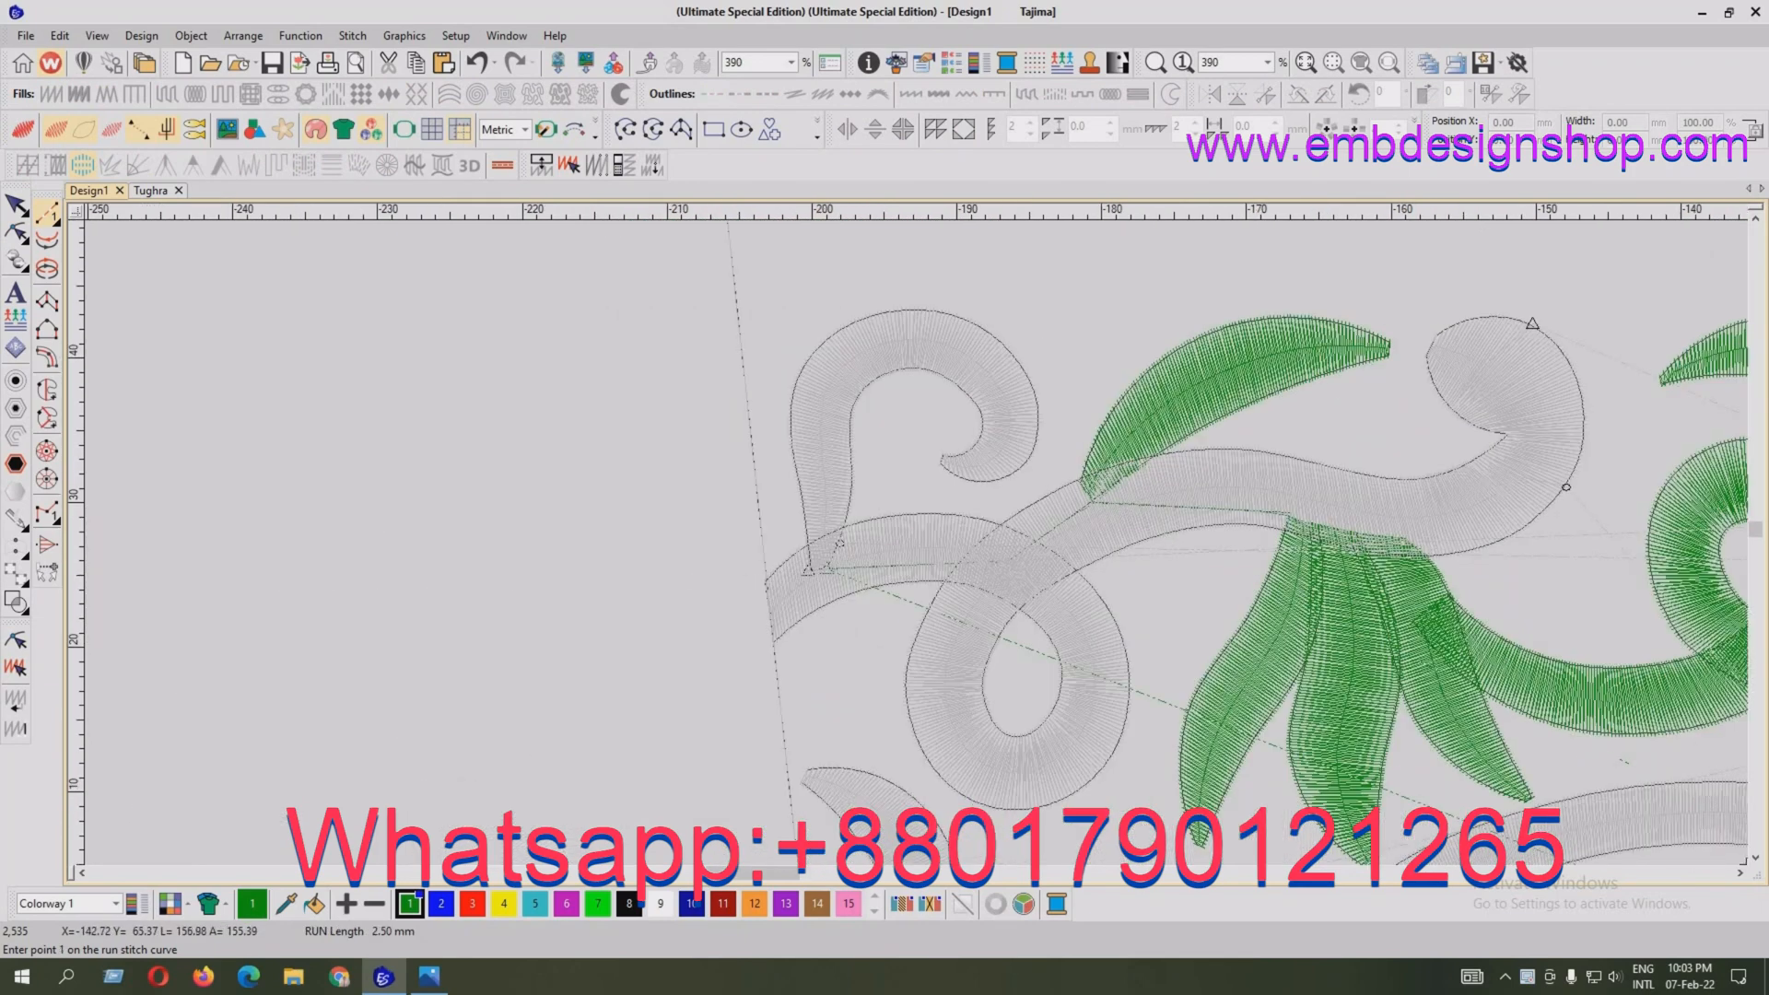
key("Escape")
Cut the hook-shaped curl and paste it back in place directly after the connecting run in the stitch sequence
left_click(823, 452)
key("ctrl+x")
key("ctrl+v")
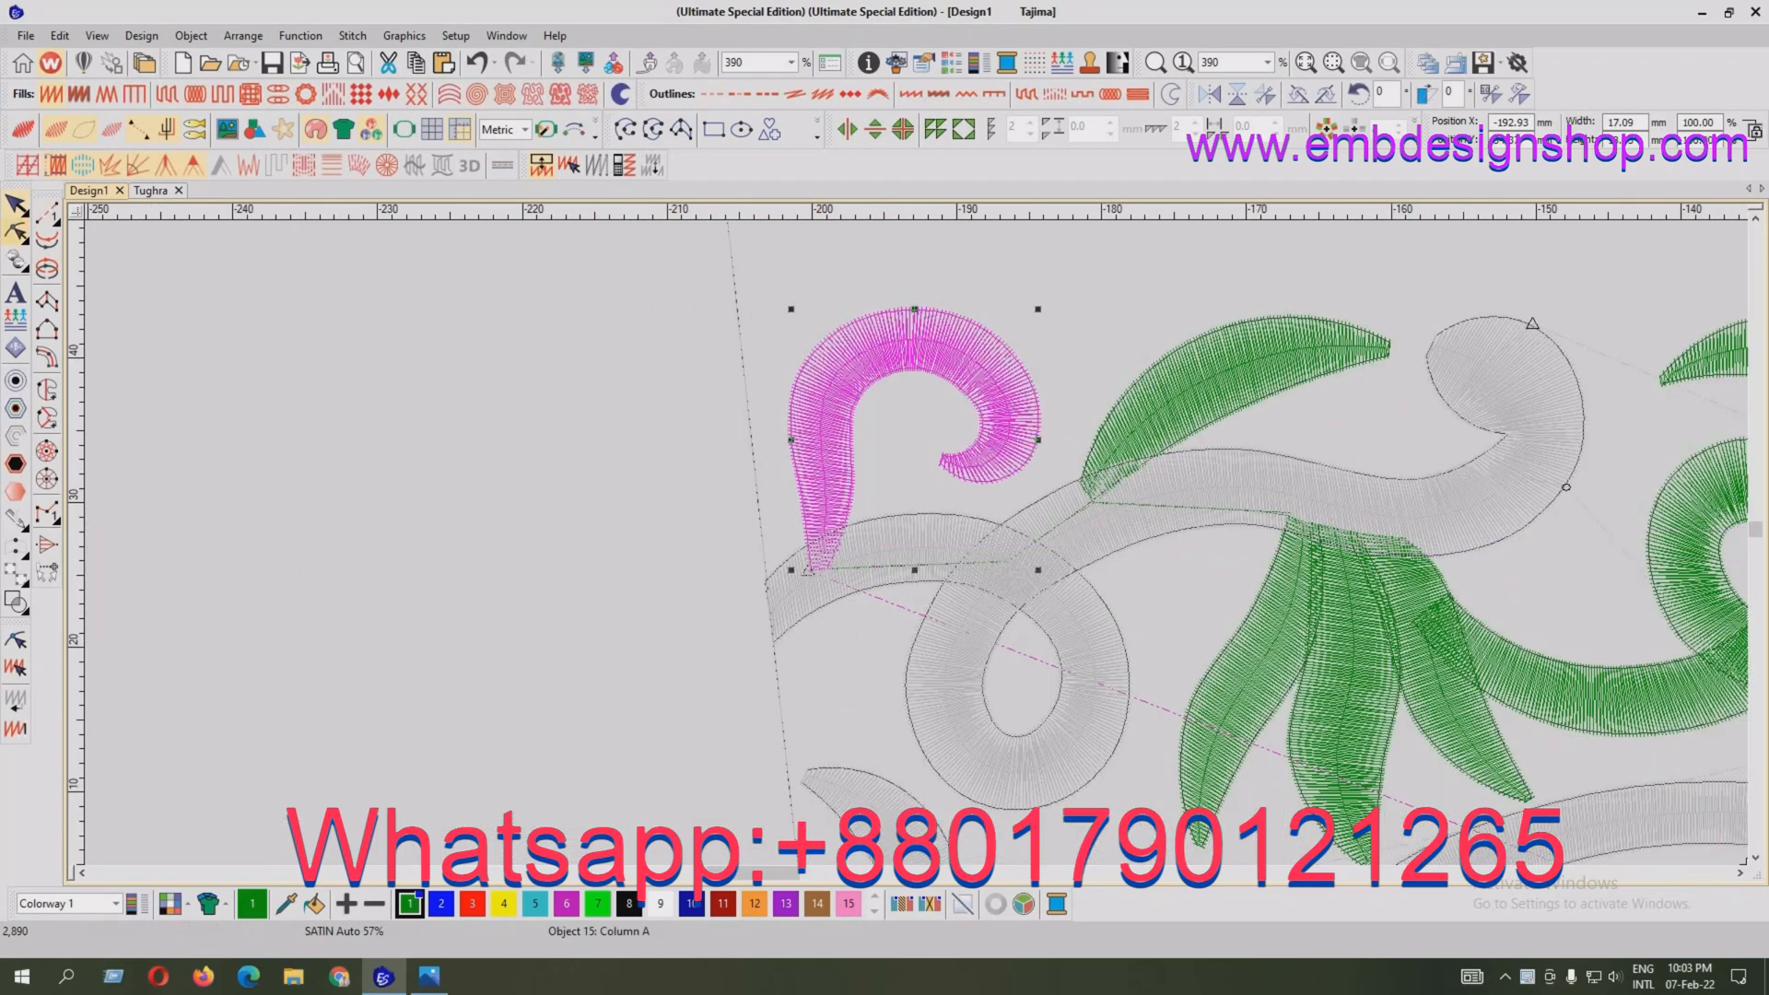
Adjust the curl's start and end points at its base, placing the end point on the base's outer edge
key("h")
key("z")
mouse_move(758, 548)
left_mouse_down()
mouse_move(743, 601)
mouse_move(763, 622)
mouse_move(733, 565)
left_mouse_up()
key("z")
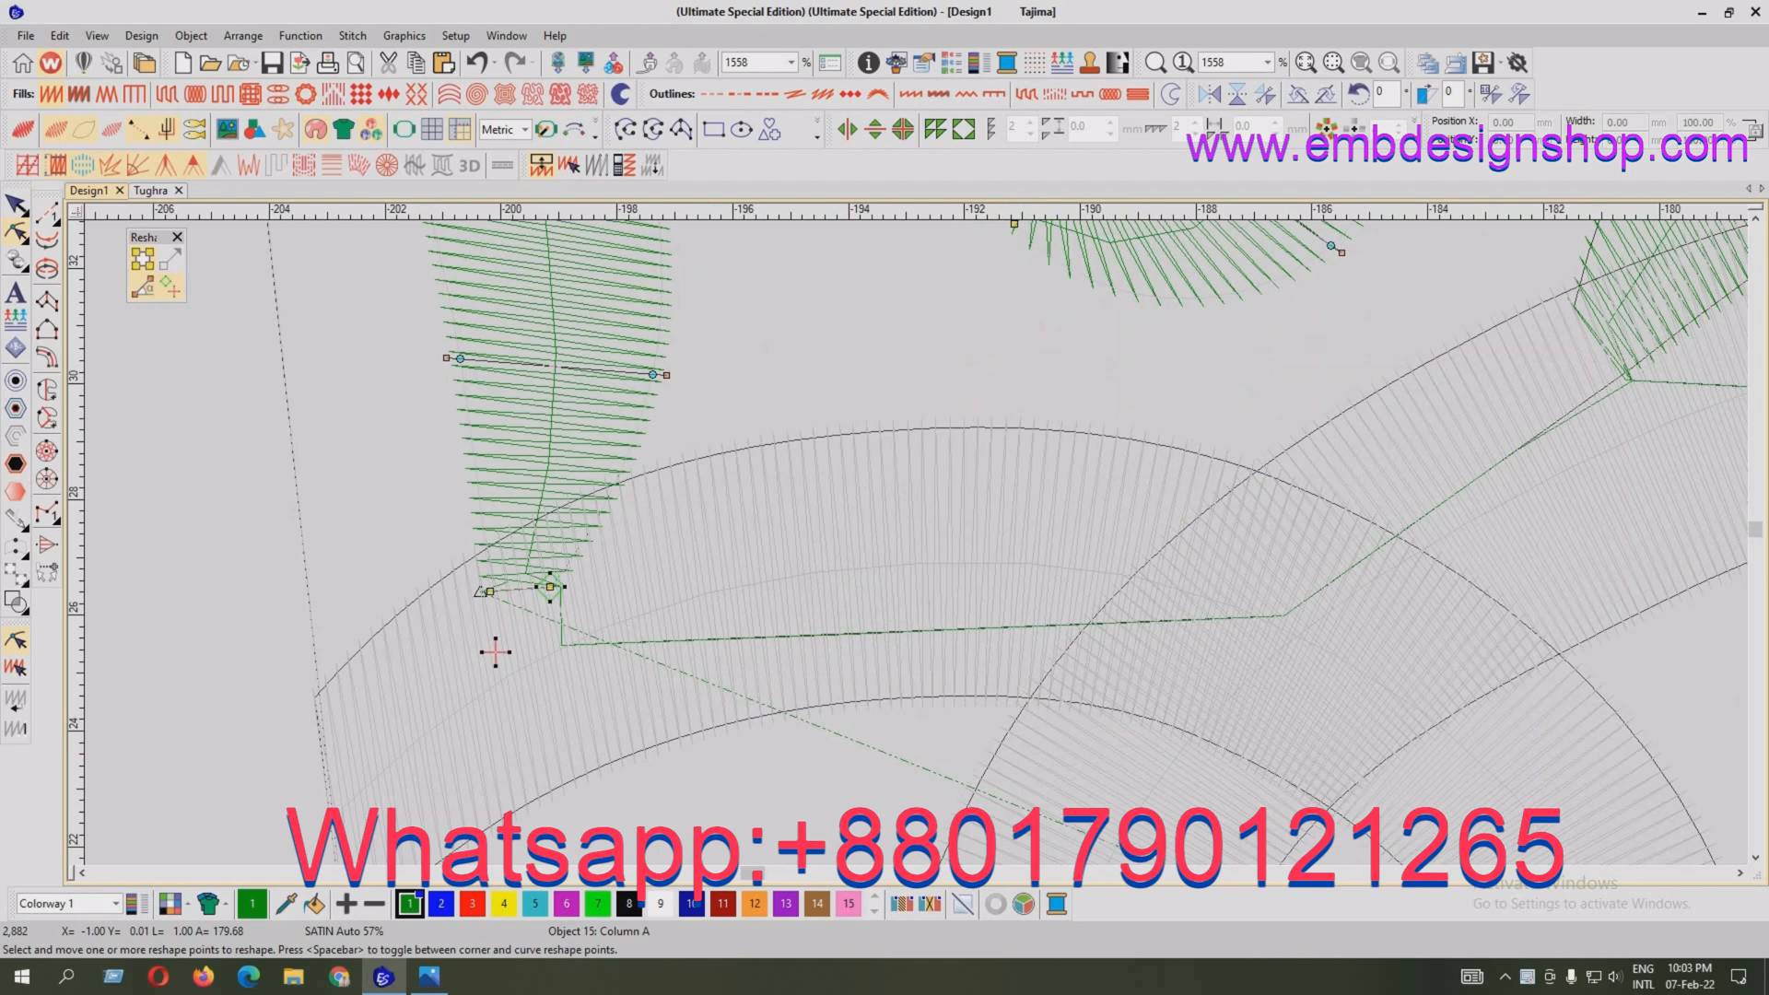
left_click(561, 643)
mouse_move(561, 644)
left_mouse_down()
mouse_move(556, 583)
mouse_move(481, 570)
mouse_move(483, 550)
left_mouse_up()
key("Tab")
key("shift+z")
key("shift+z")
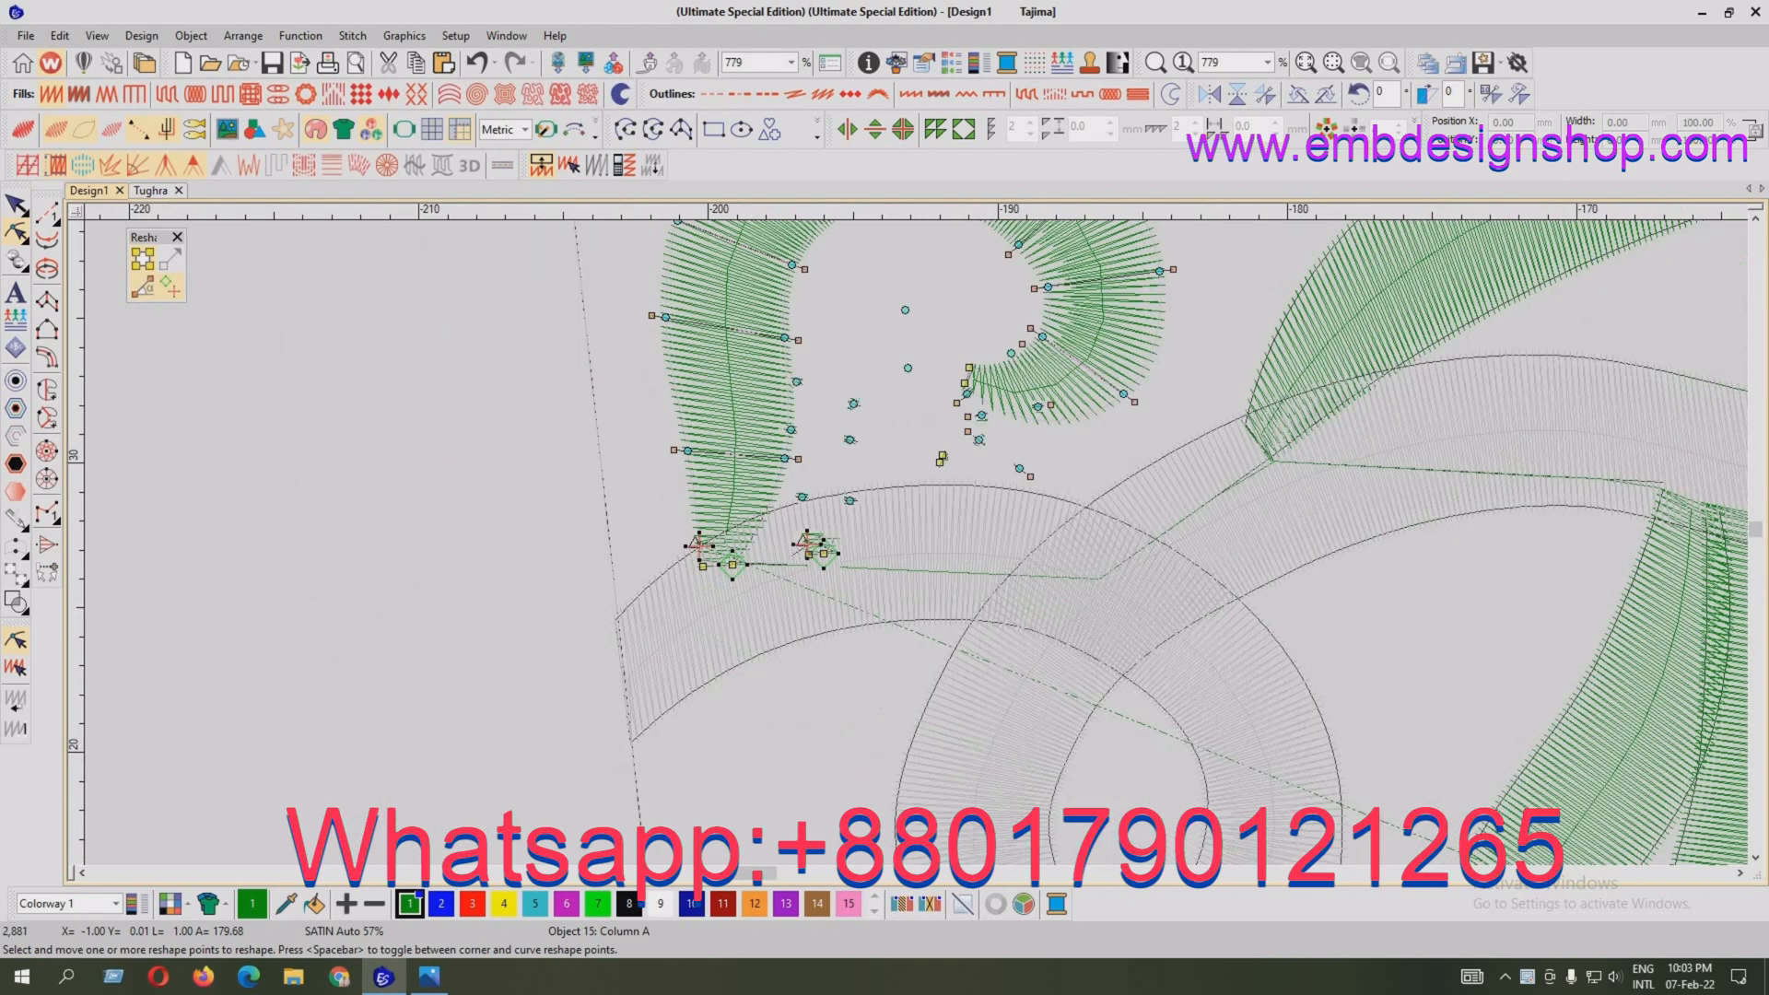
key("shift+z")
key("Escape")
Cut and re-paste the looping stem after the curl, setting its start point at the curl's base and its end point on its lower outer tip
left_click(875, 553)
key("ctrl+x")
key("ctrl+v")
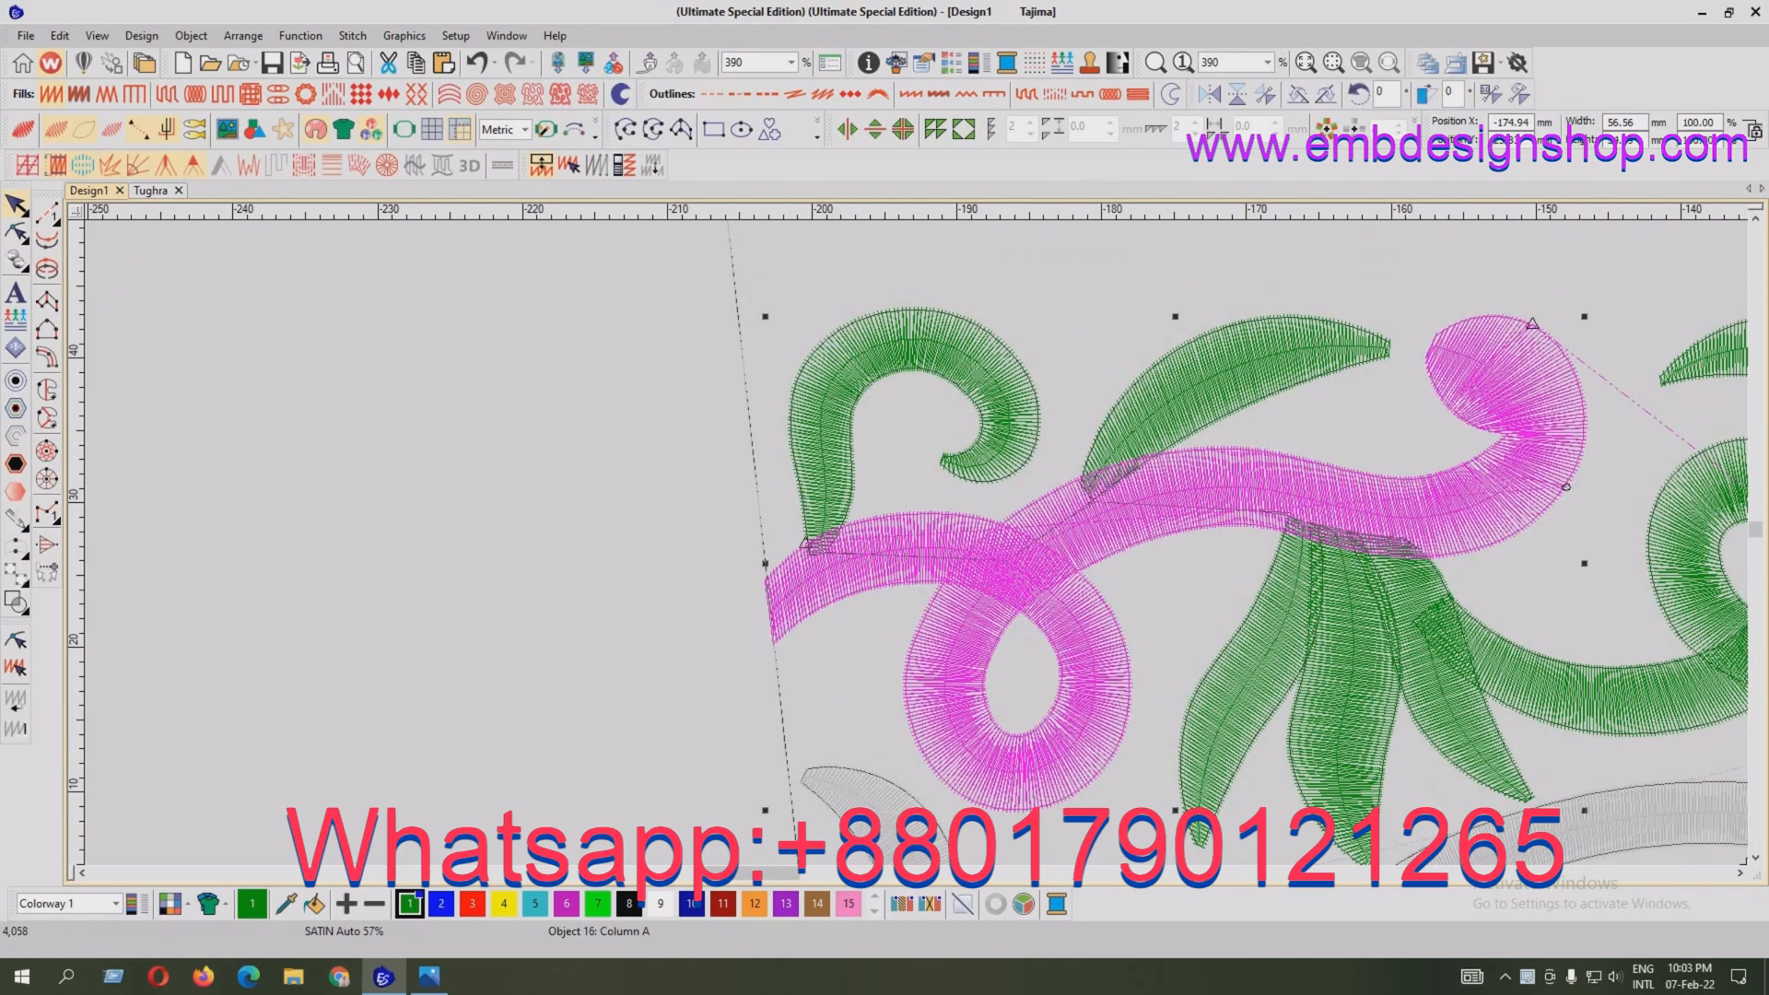
key("h")
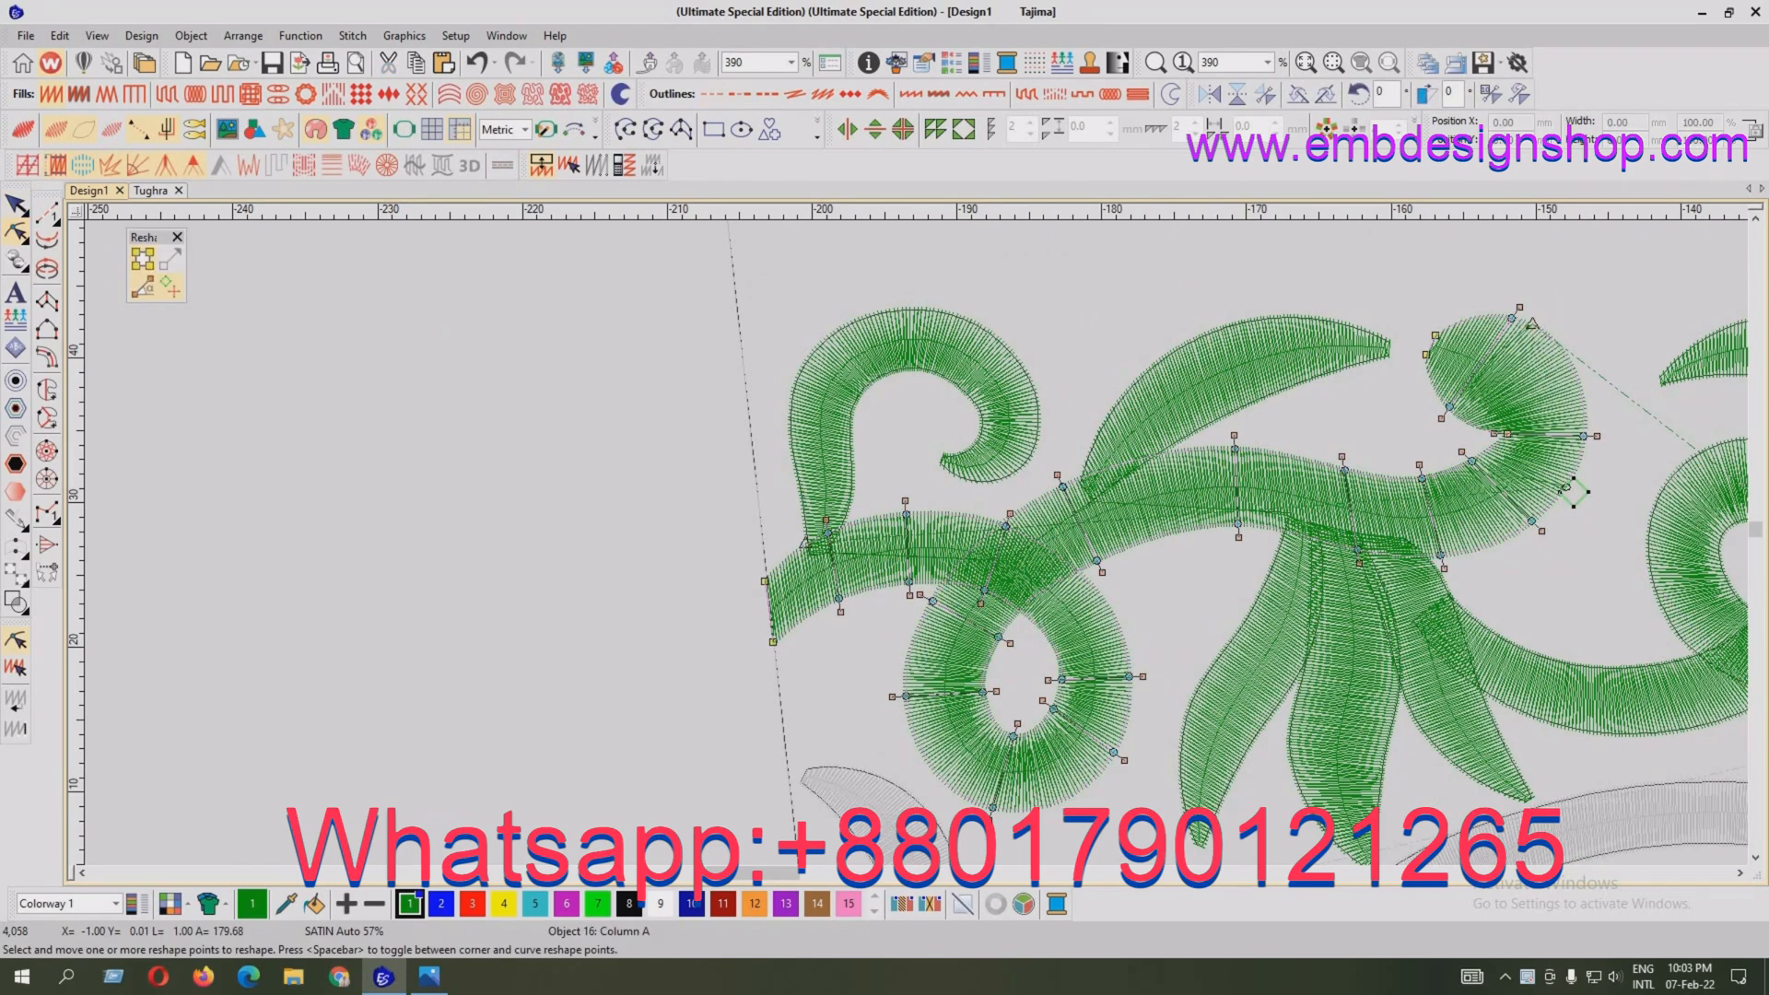
left_click_drag(1539, 317, 769, 653)
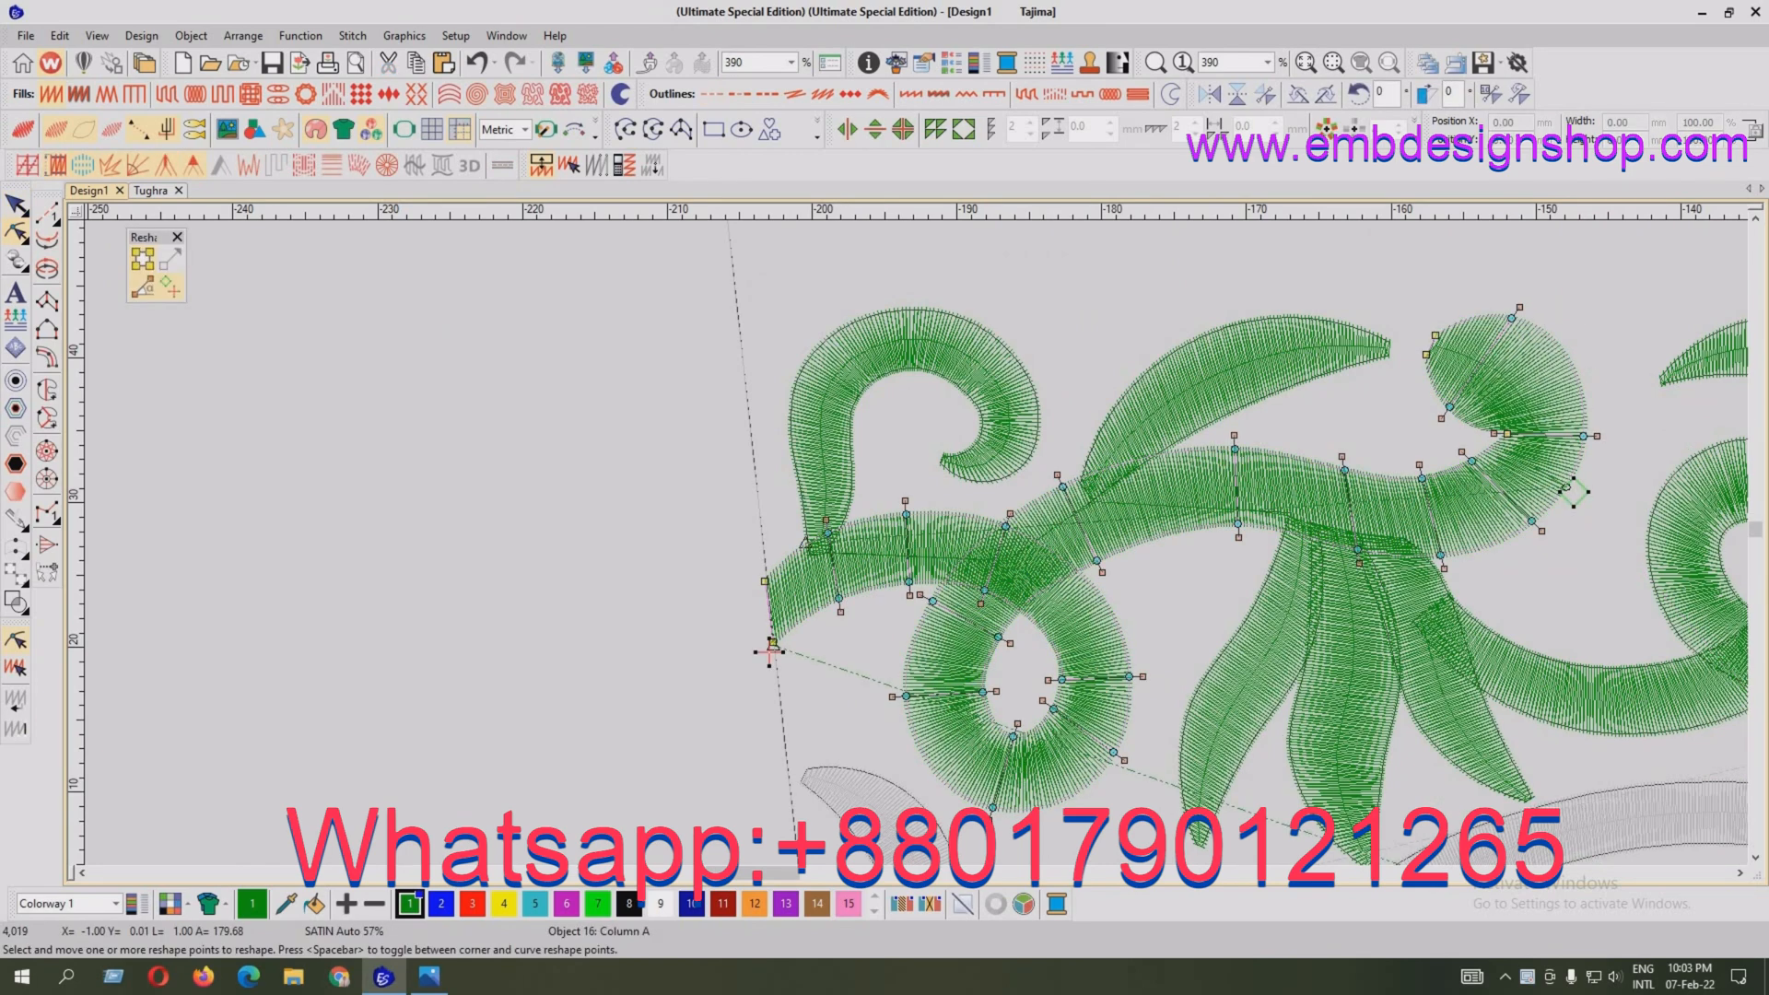
left_click_drag(1567, 490, 807, 536)
key("Escape")
Draw a run stitch from the looping stem's outer tip along the border and through the small leaf below to its base corner
left_click(47, 214)
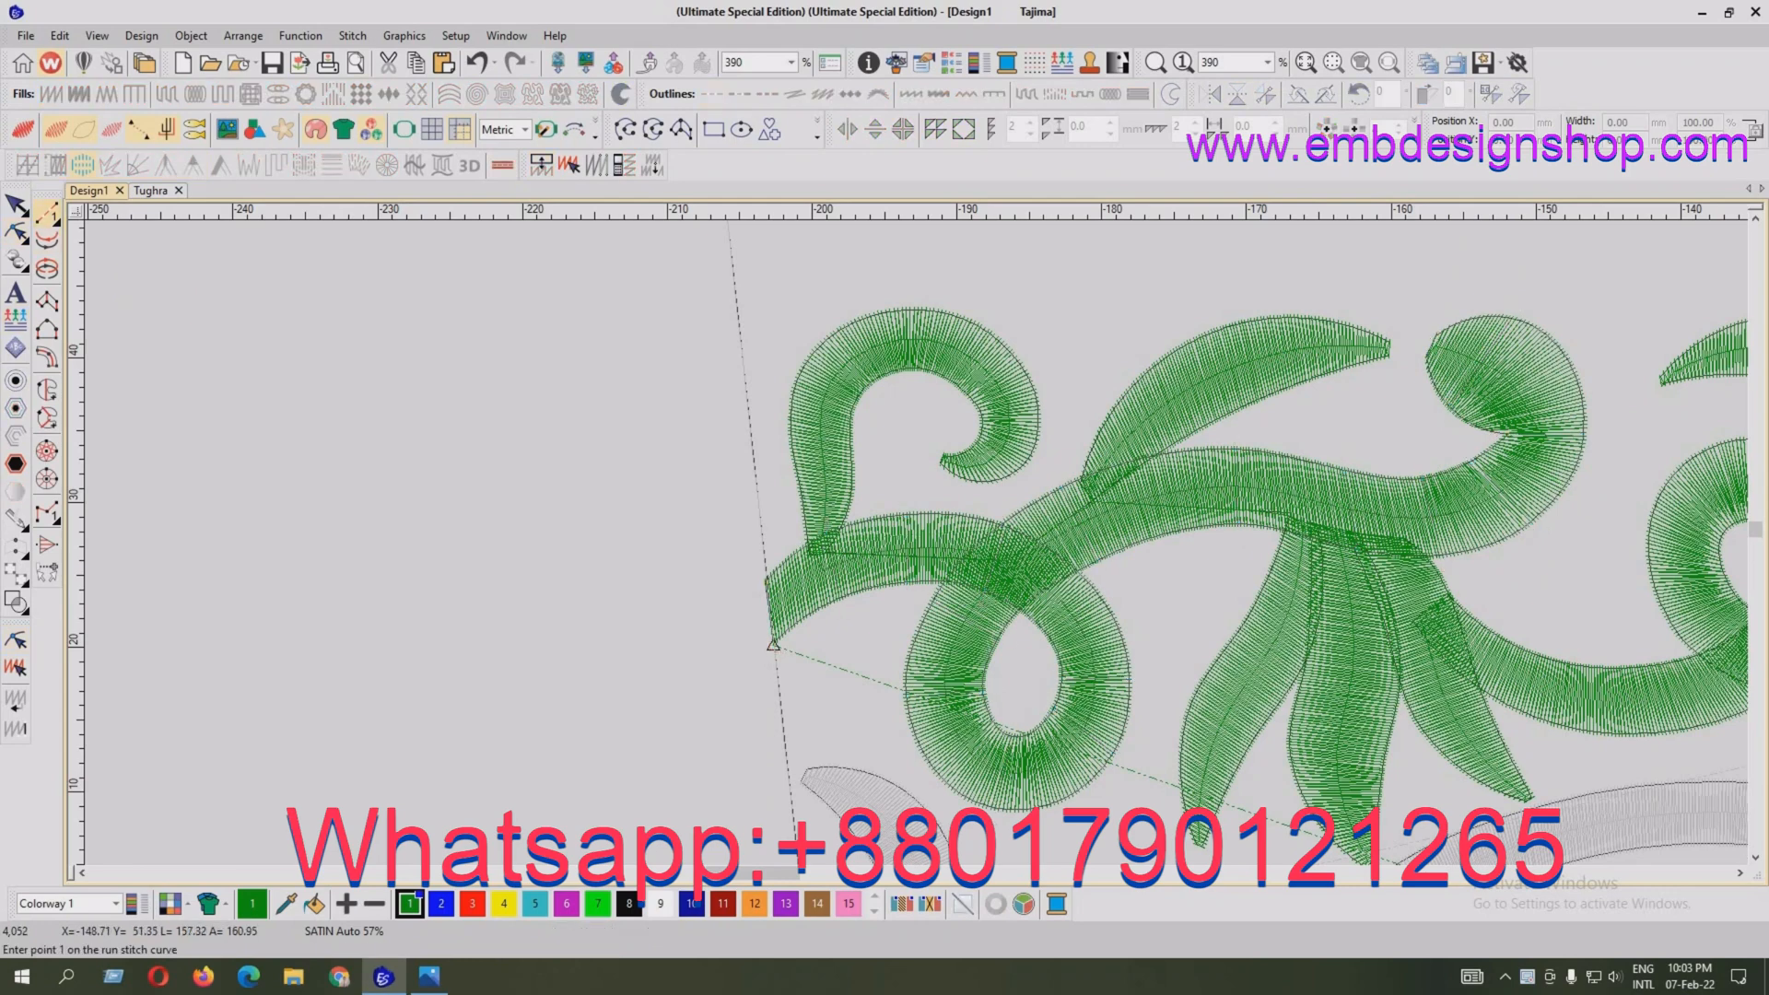
left_click(773, 646)
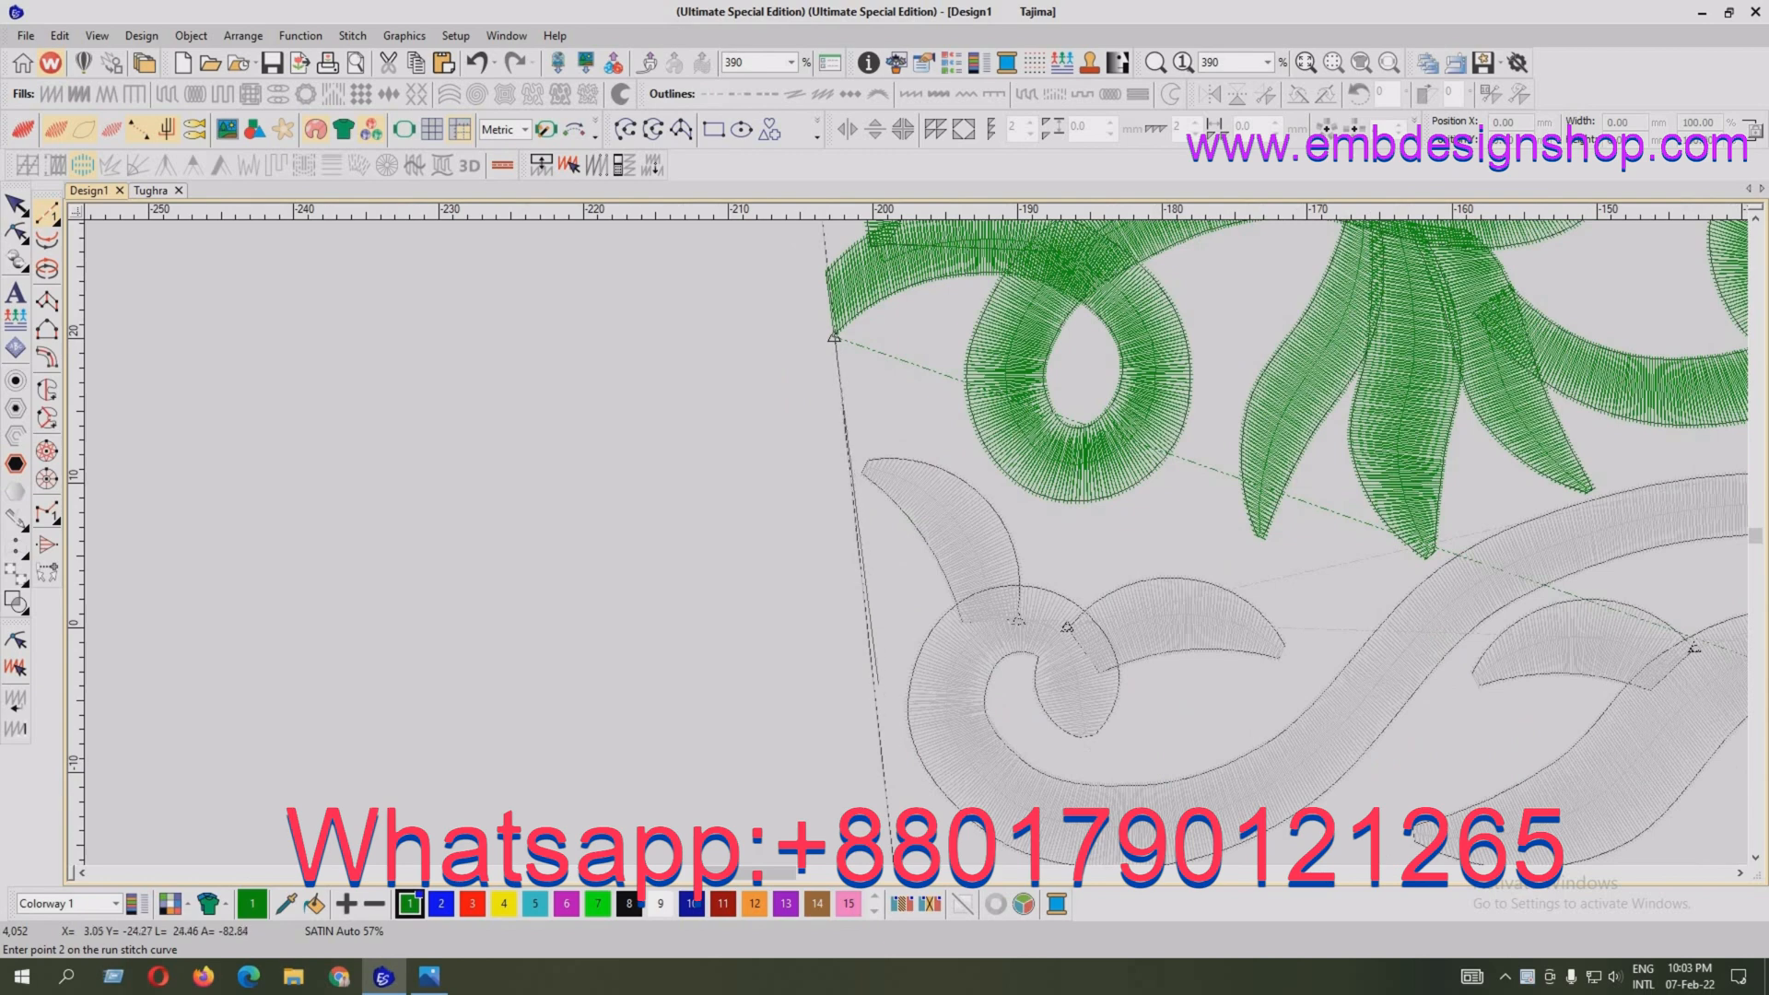
left_click(847, 470)
left_click(896, 476)
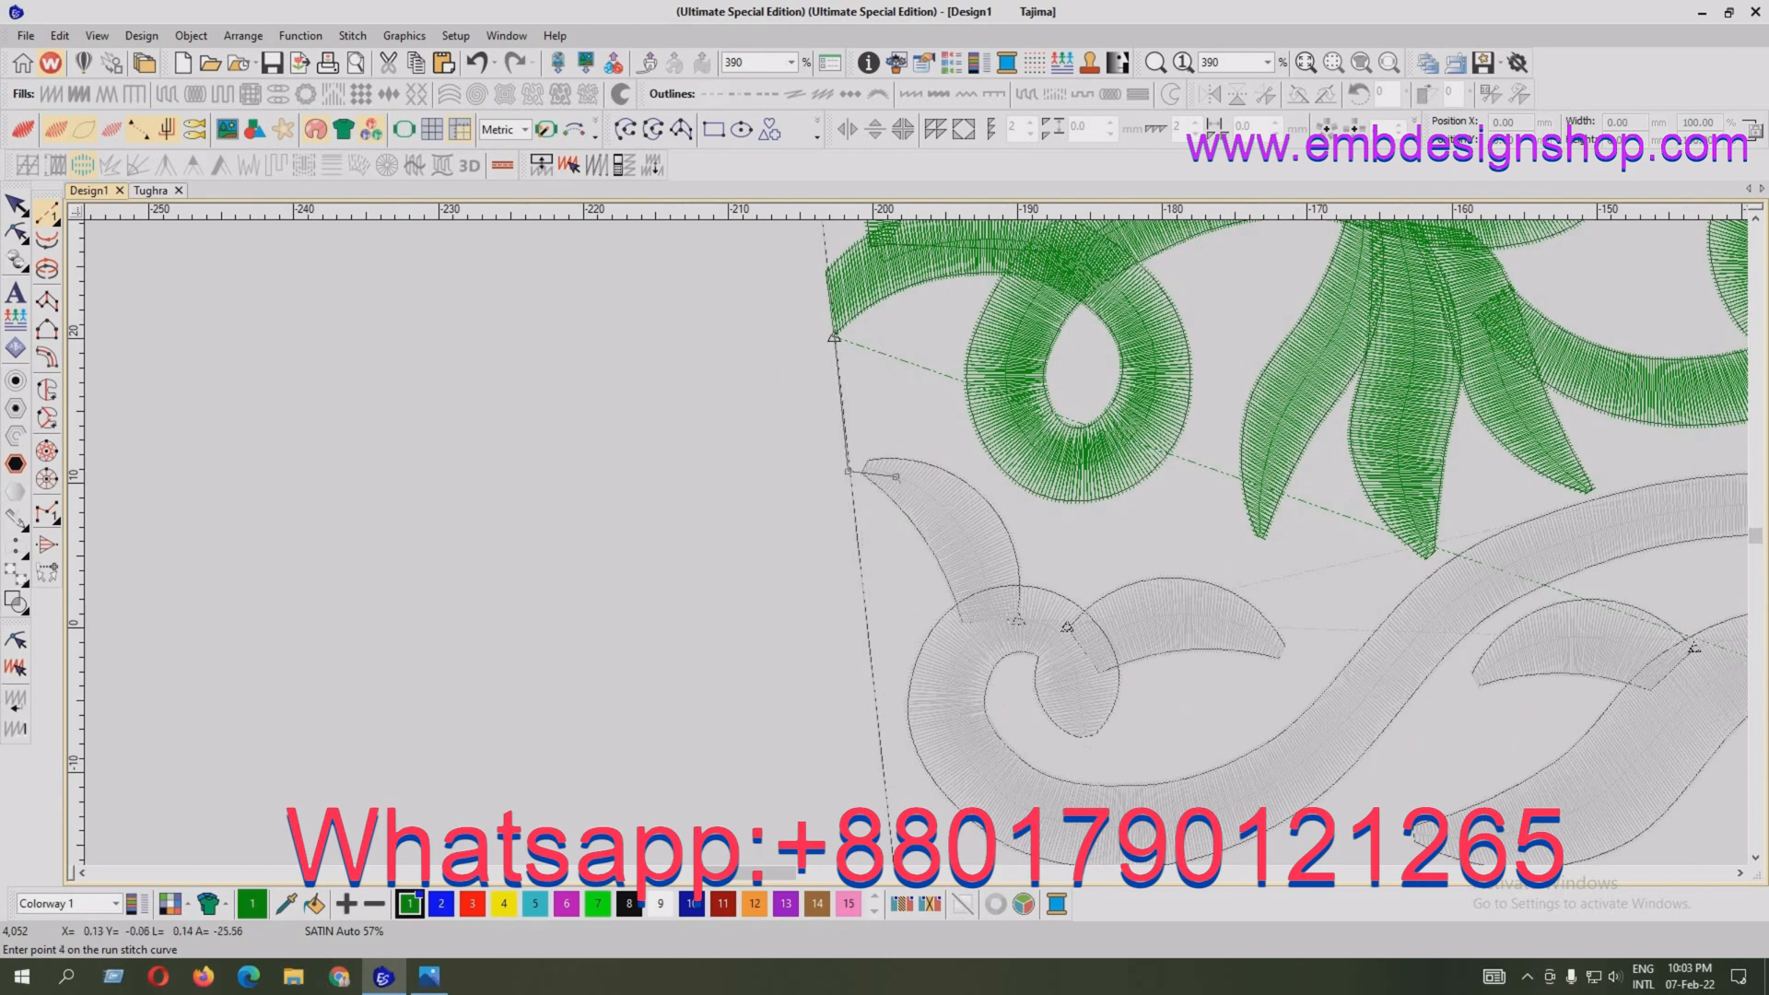
left_click(1018, 620)
key("Return")
key("Escape")
Cut the small leaf beside the border and paste it back in place after the run stitch in the sequence
left_click(1005, 566)
key("ctrl+x")
key("ctrl+v")
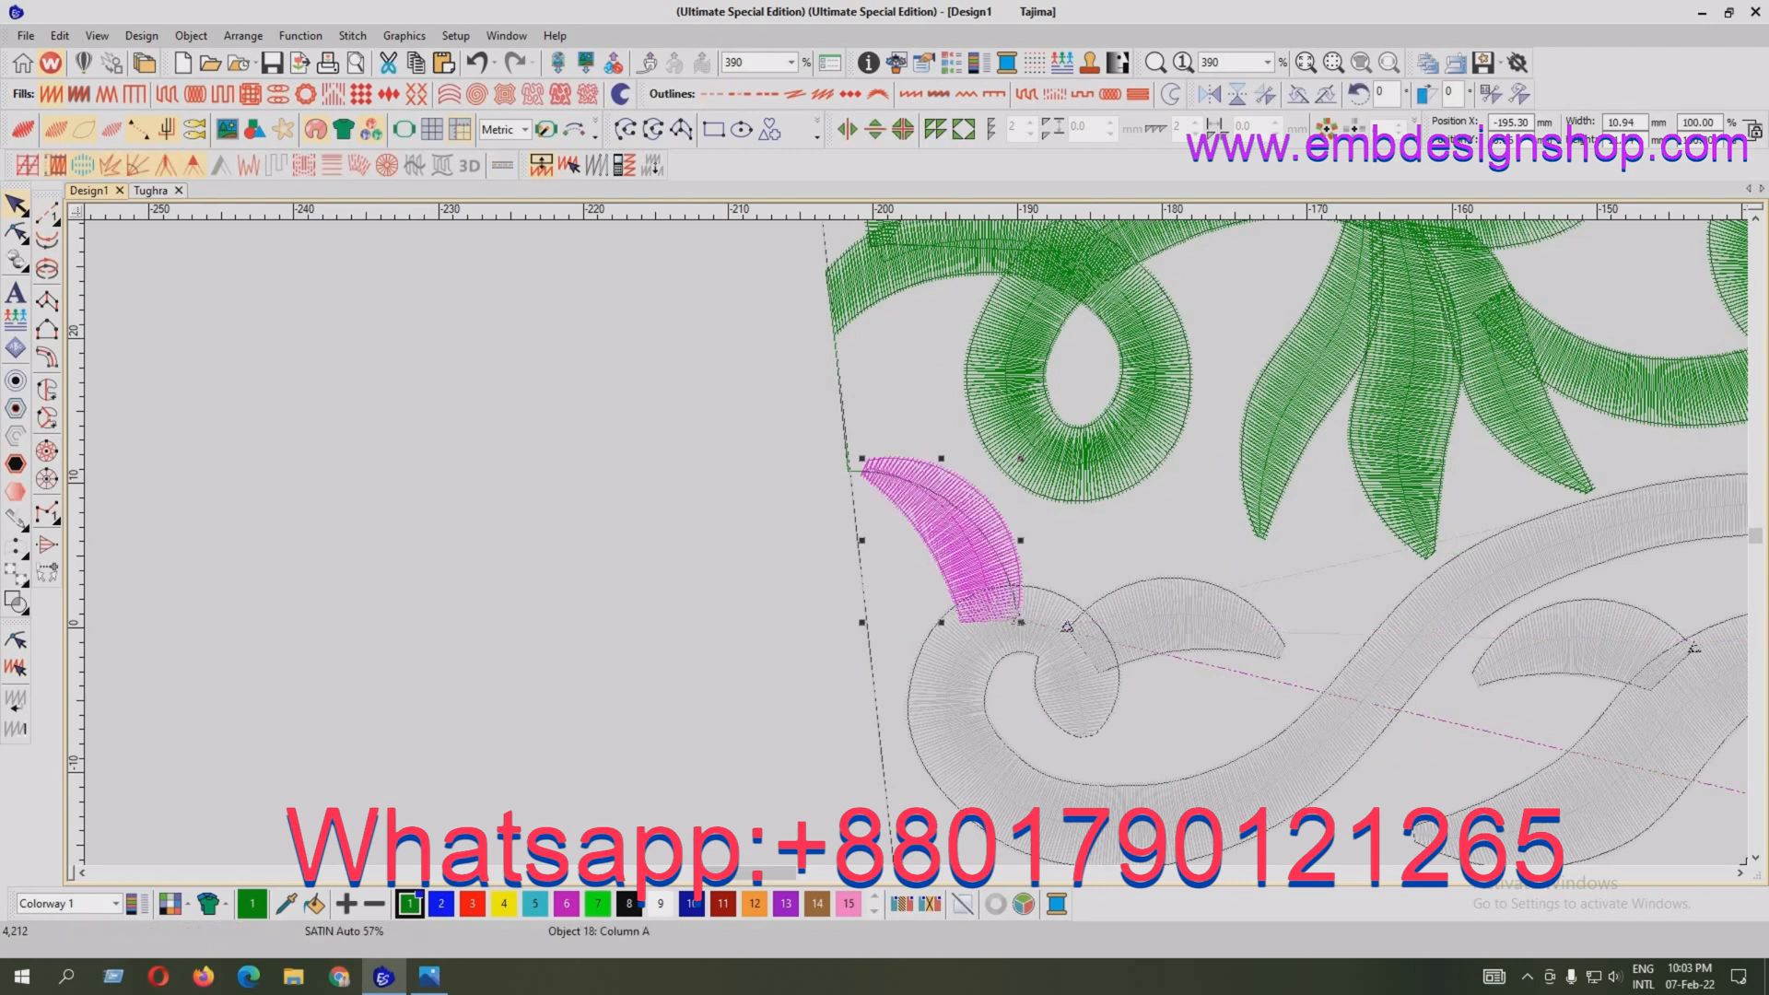
Shift the small leaf's inner base corner slightly upward and move the run stitch's end onto that corner
key("h")
key("b")
left_click_drag(722, 506, 1285, 783)
key("b")
left_click_drag(691, 442, 1088, 589)
left_click_drag(939, 485, 947, 439)
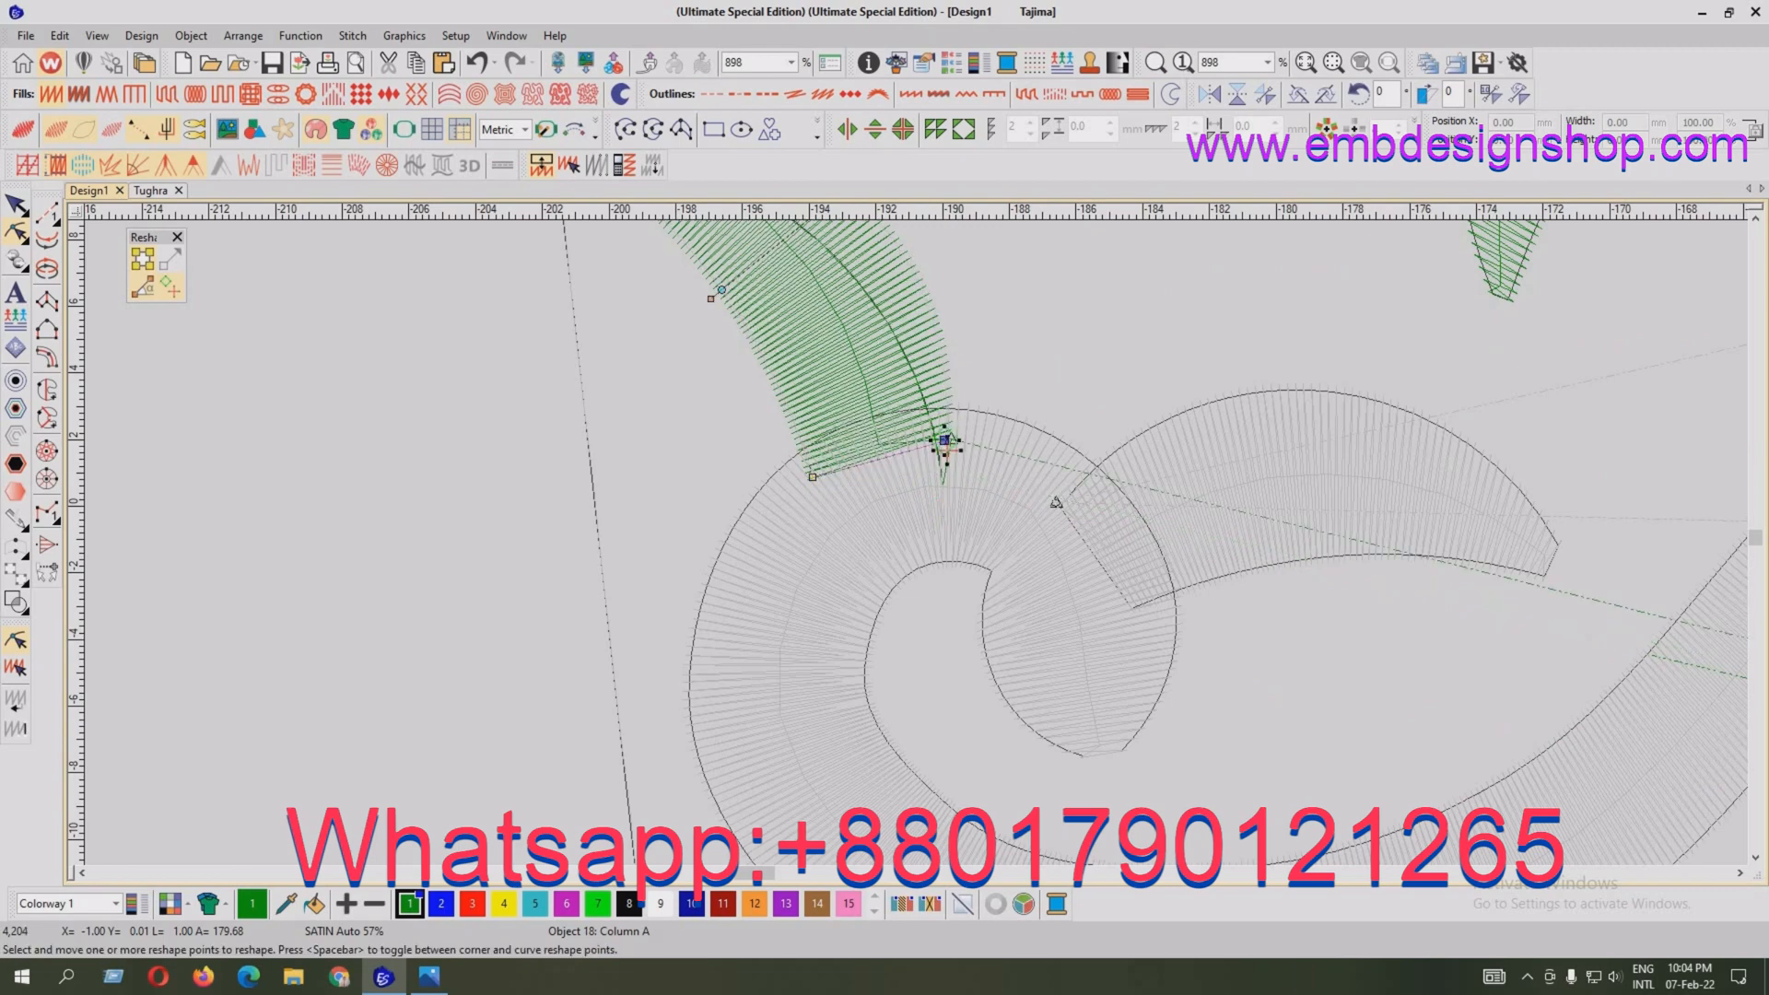
left_click(943, 481)
left_click_drag(941, 483, 943, 440)
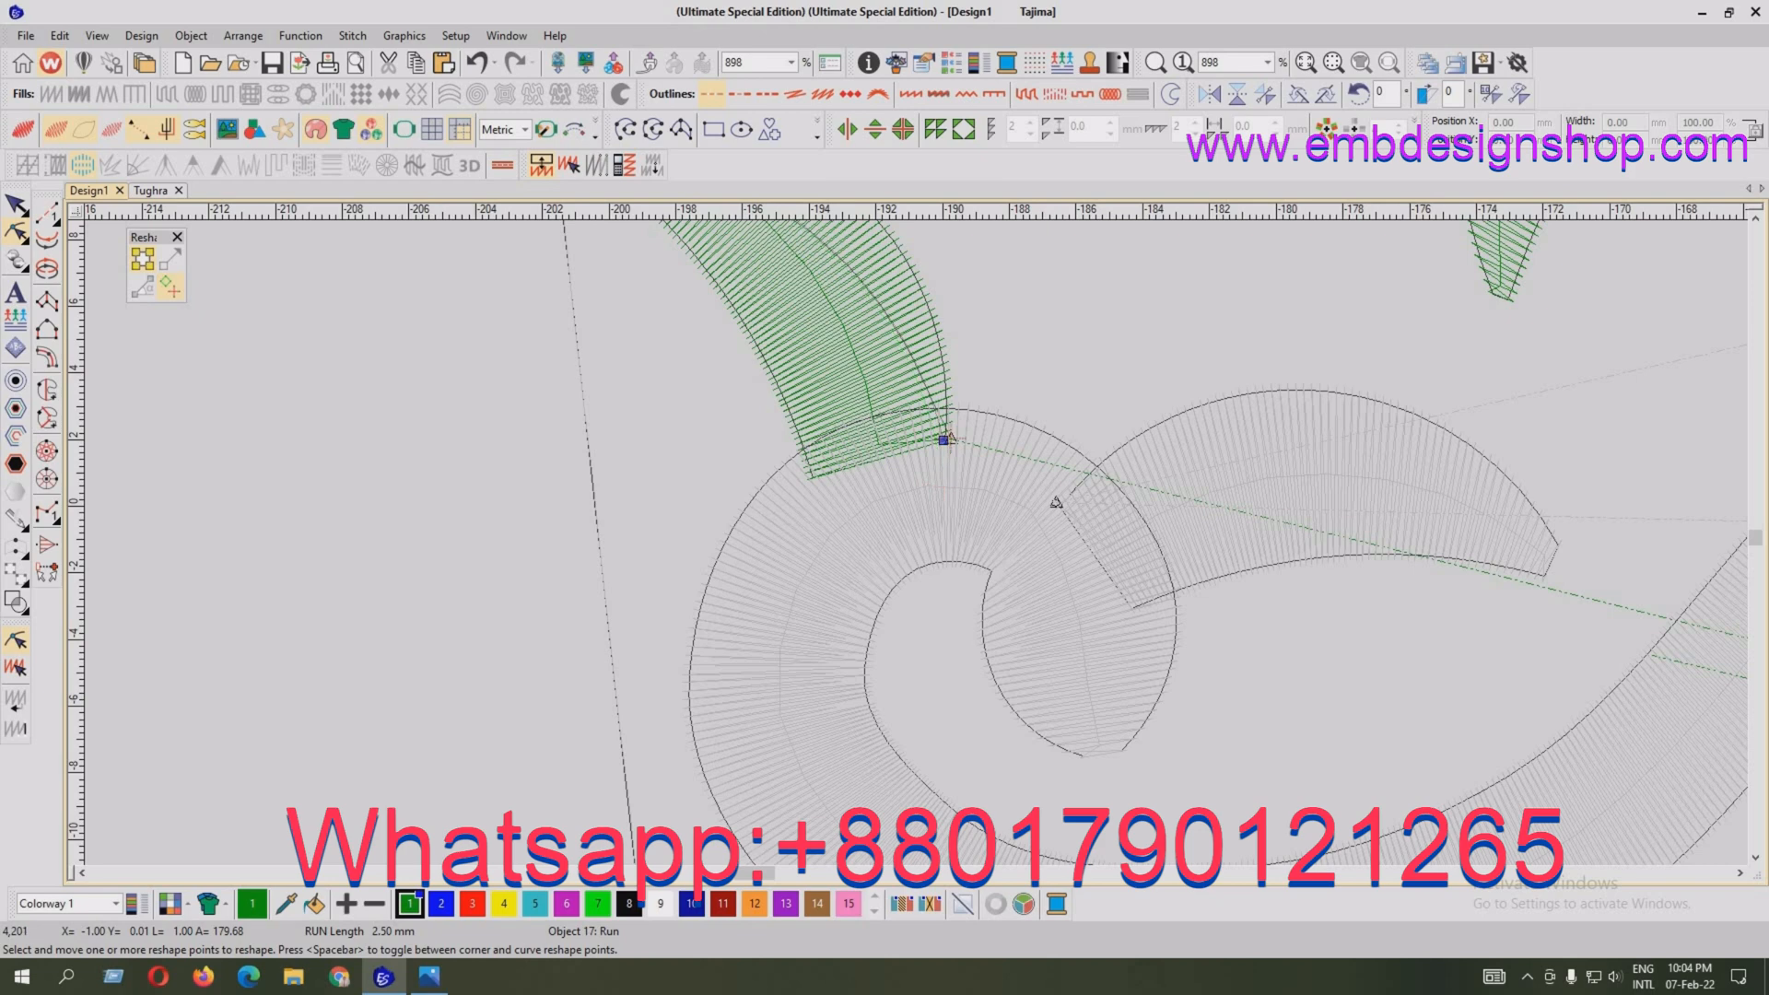
left_click(16, 204)
Draw a short run stitch from the small leaf's base corner to the upper base corner of the neighbouring leaf
left_click(46, 212)
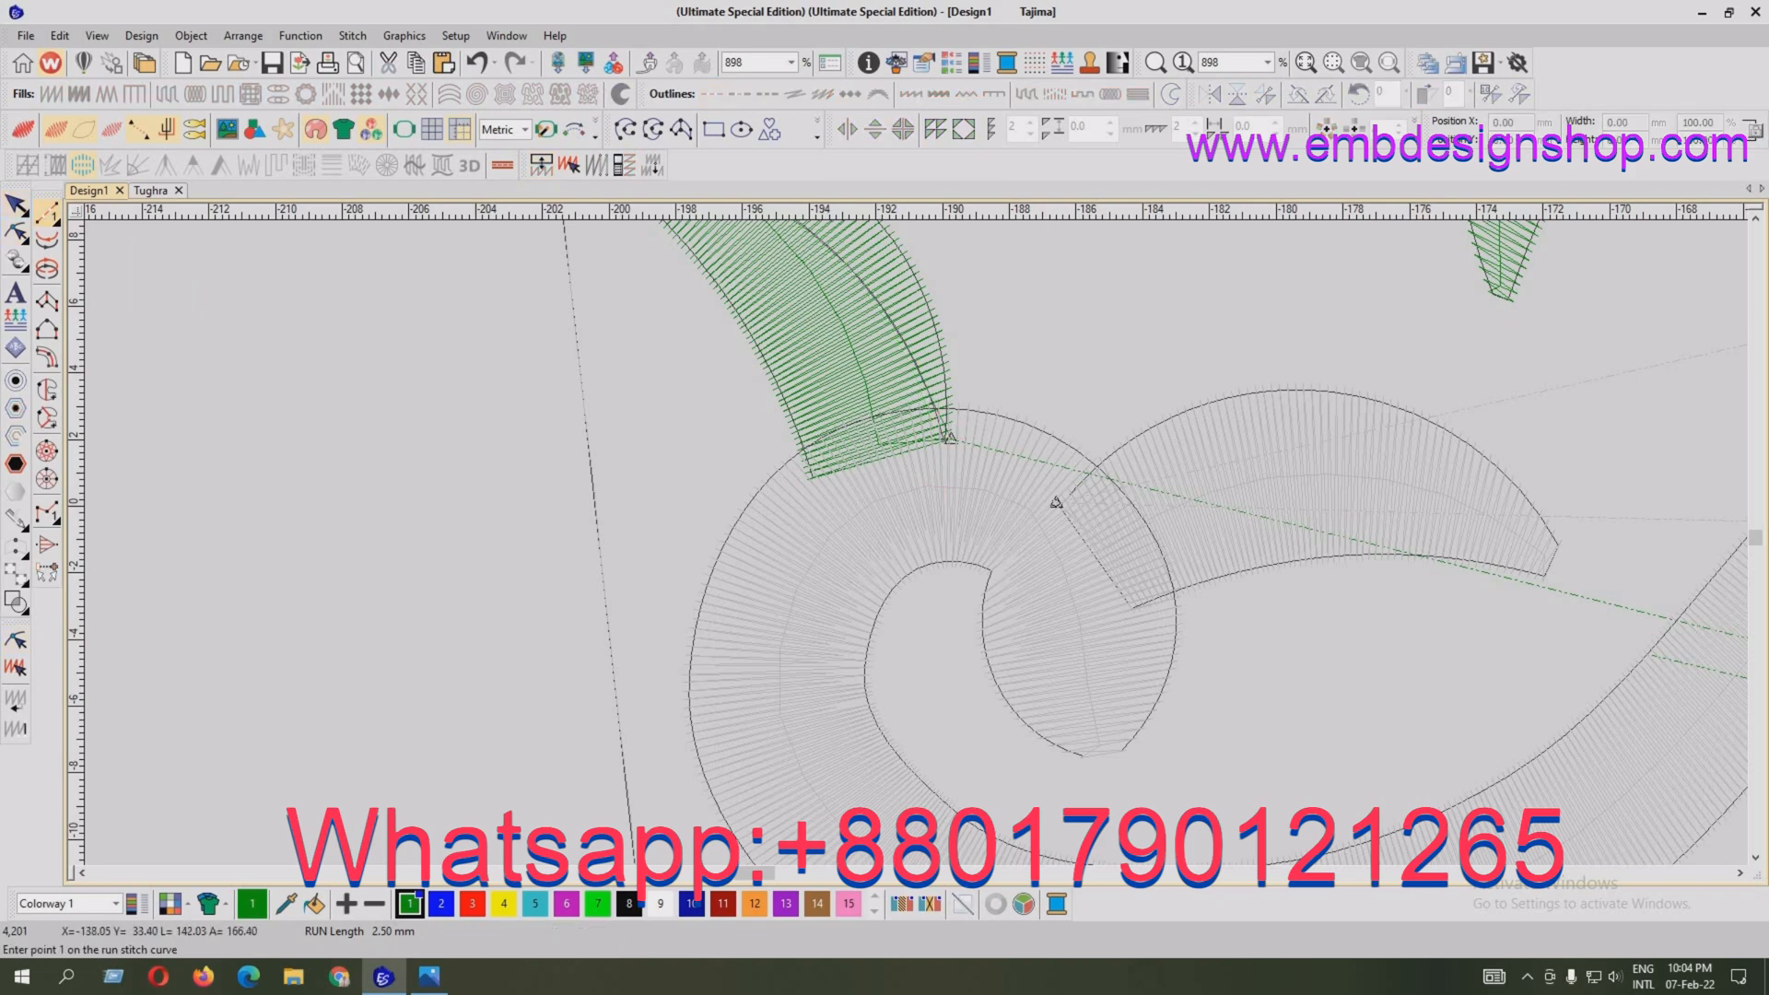
left_click(949, 438)
left_click(1078, 485)
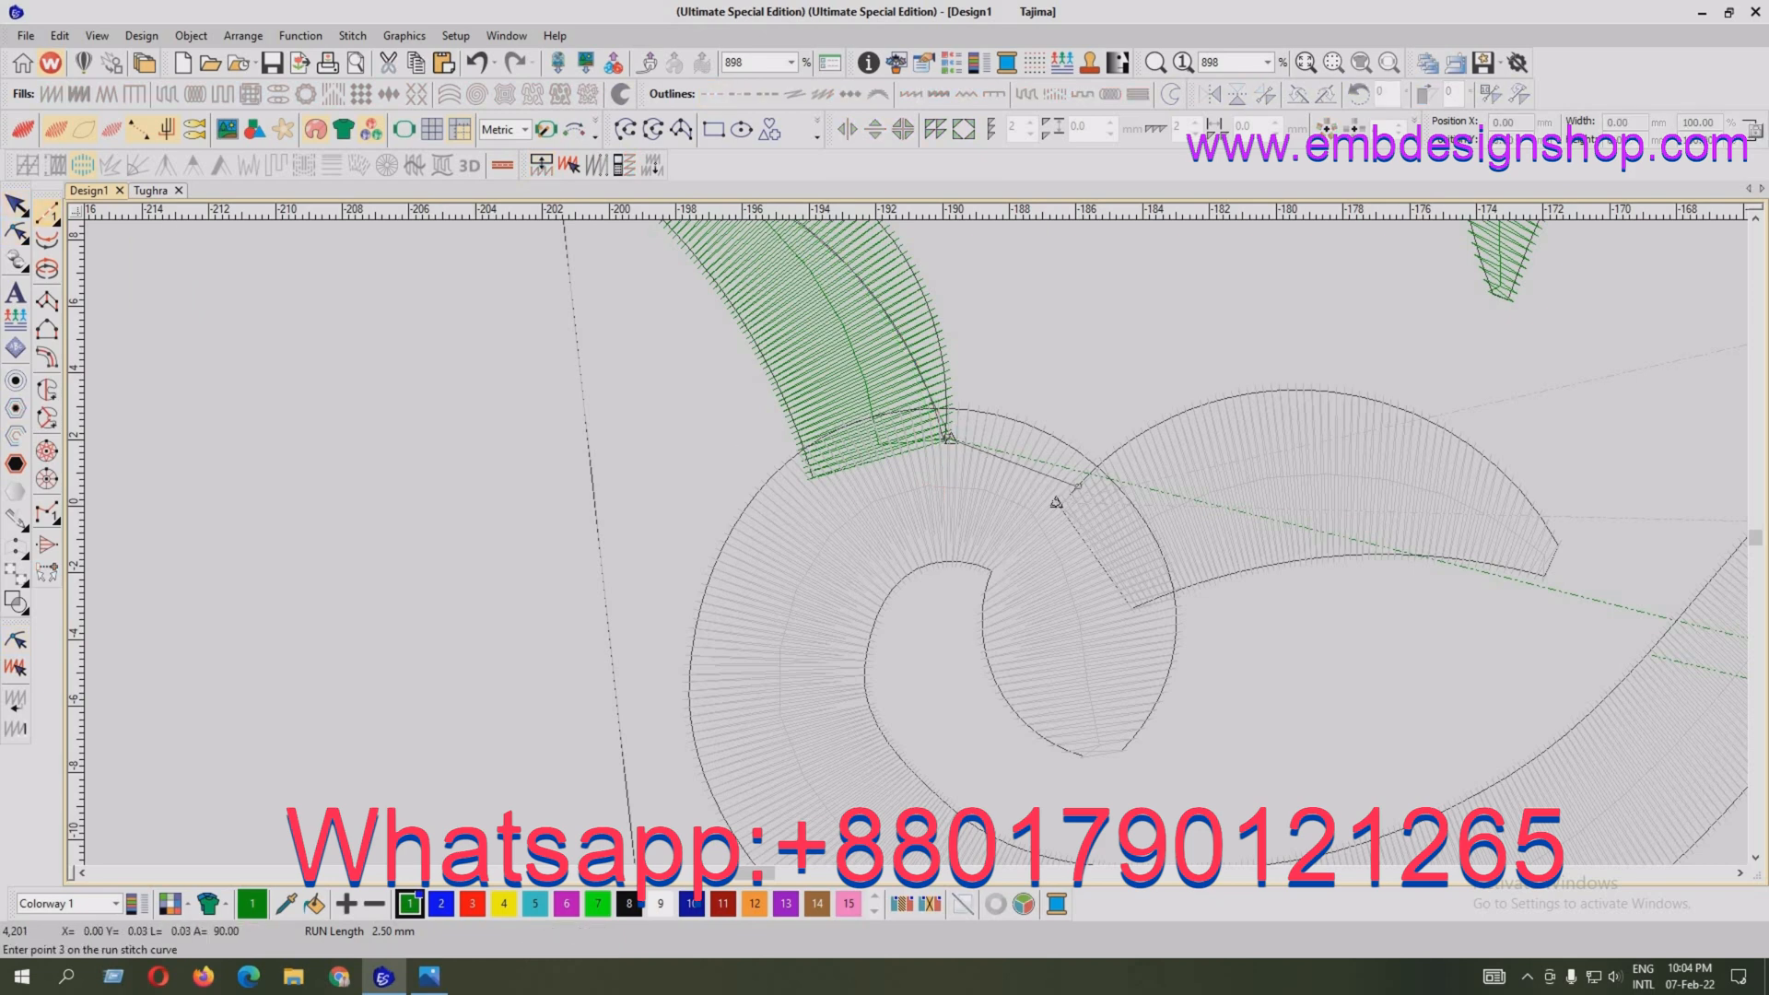
key("Return")
Cut the neighbouring leaf on the spiral and paste it back in place after the short run stitch
right_click(1058, 502)
key("ctrl+x")
key("ctrl+v")
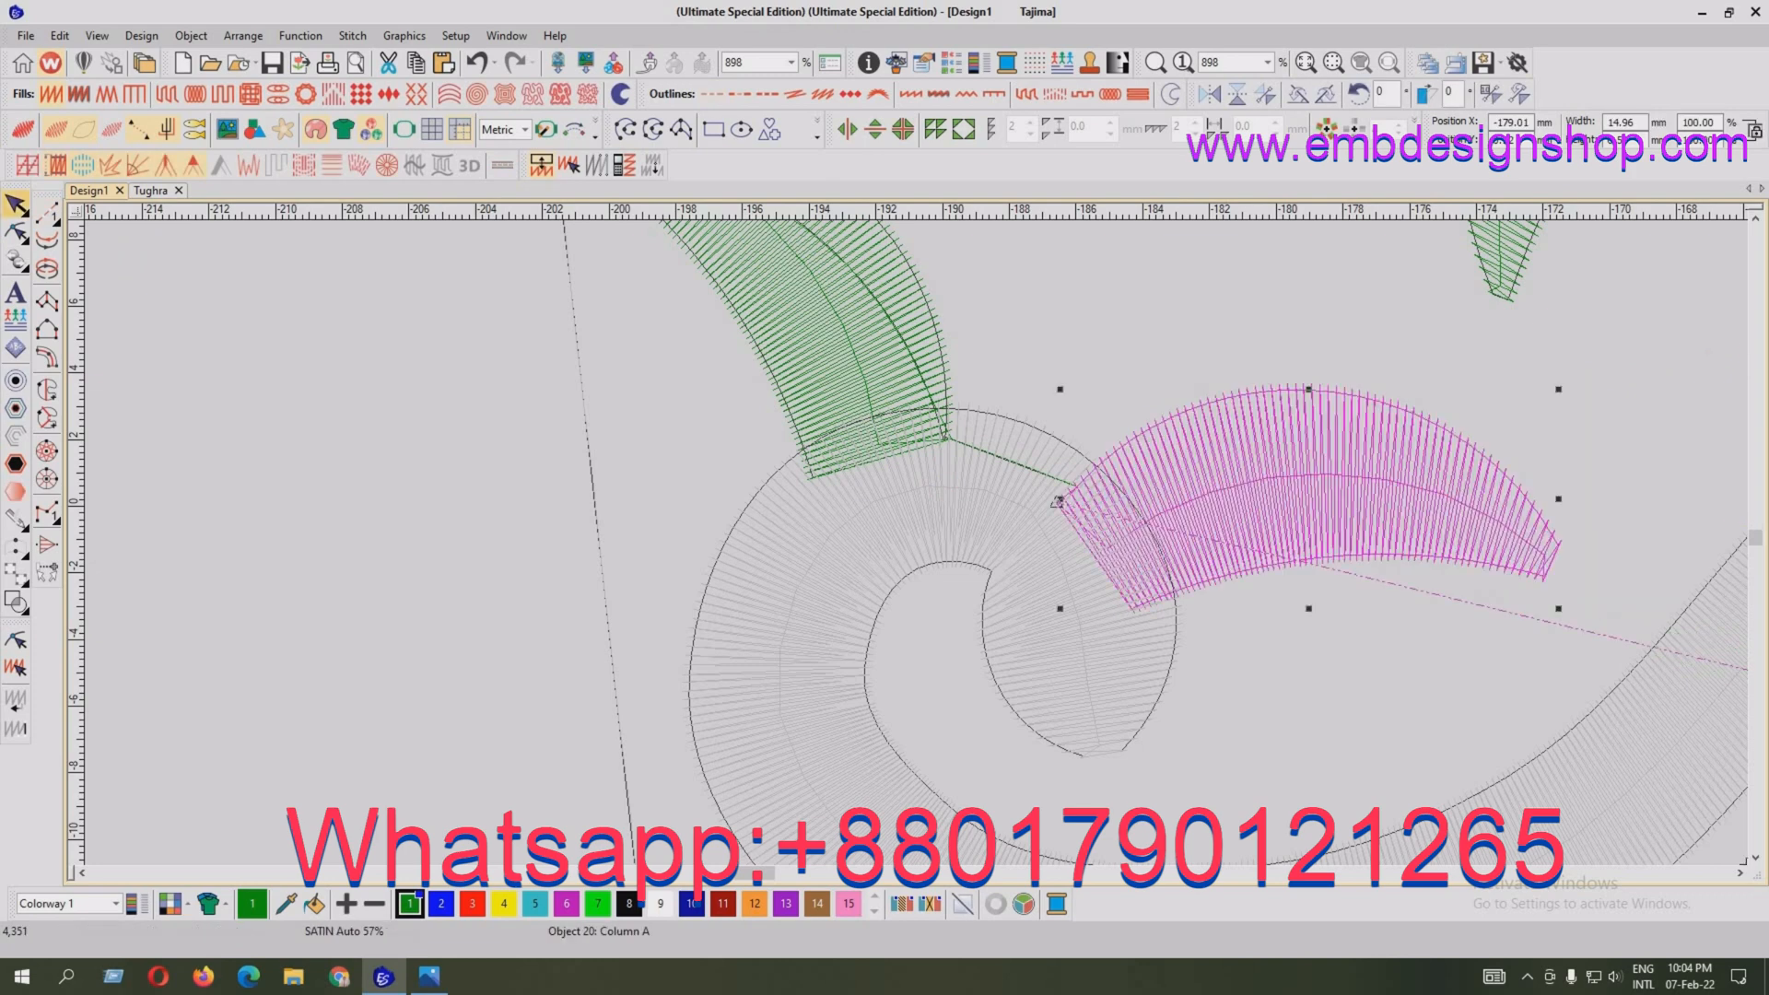
Reshape the neighbouring leaf's base to start at the run stitch's end and move its end point to the lower base corner
key("h")
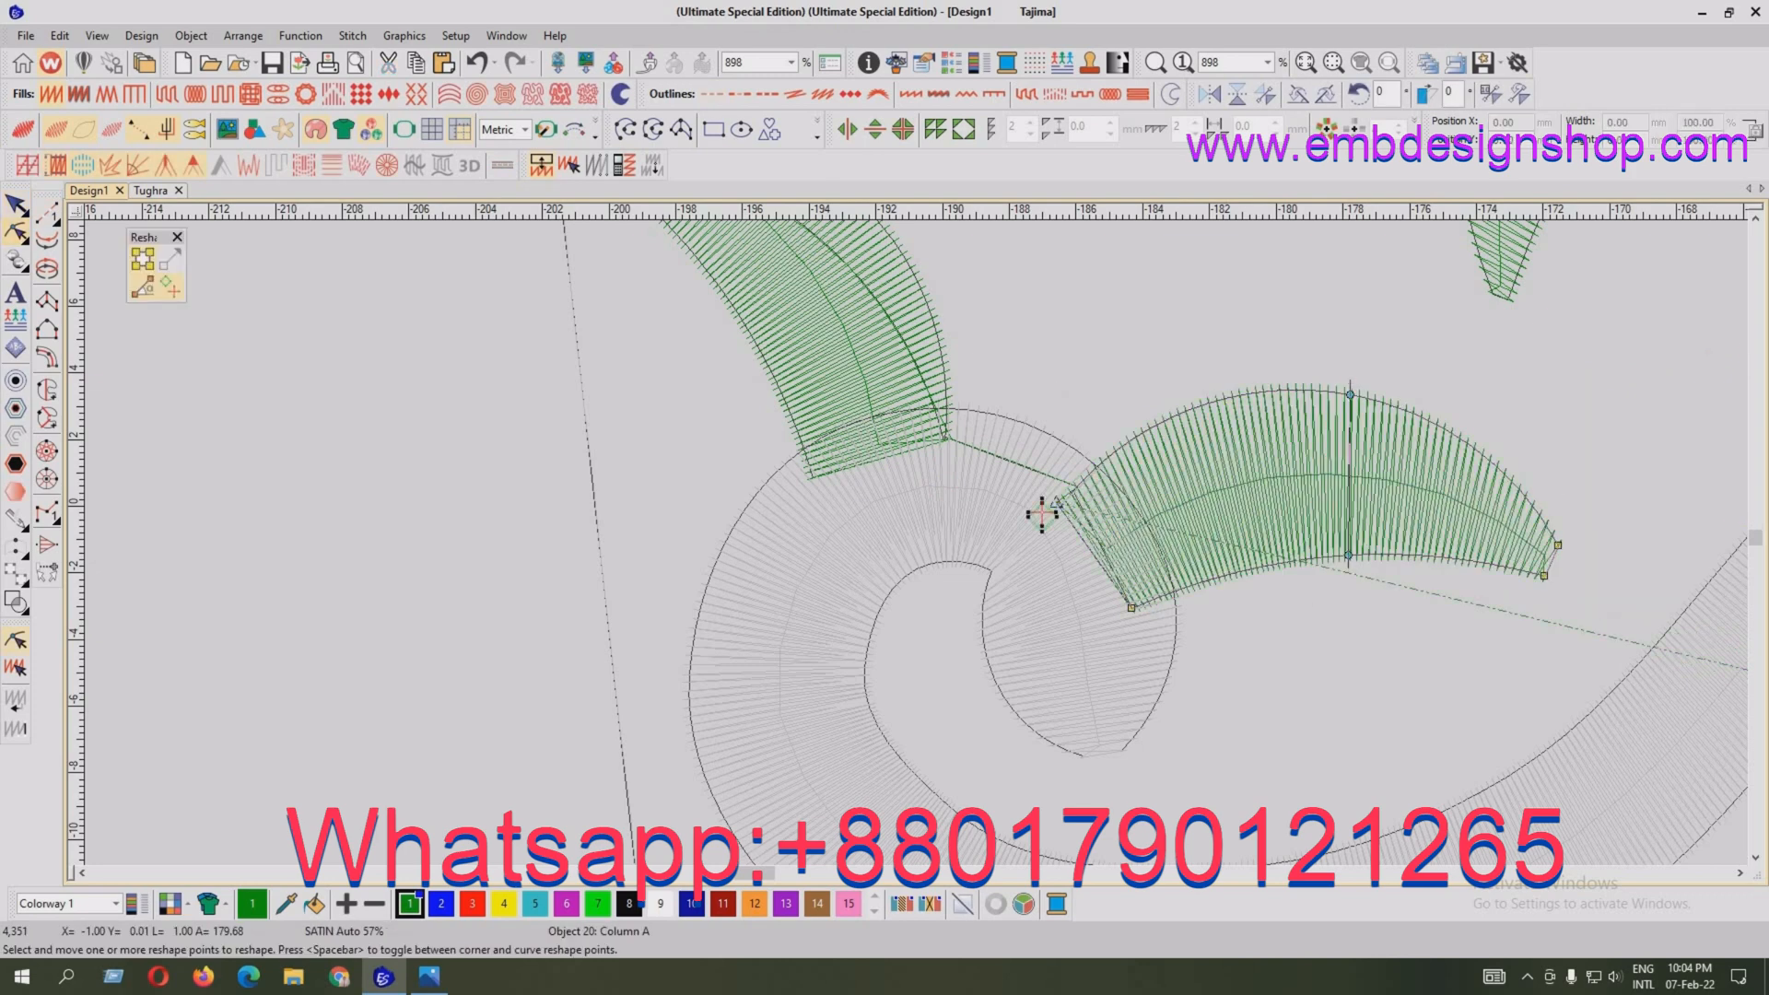
left_click_drag(1057, 503, 1076, 488)
left_click_drag(1131, 608, 1141, 603)
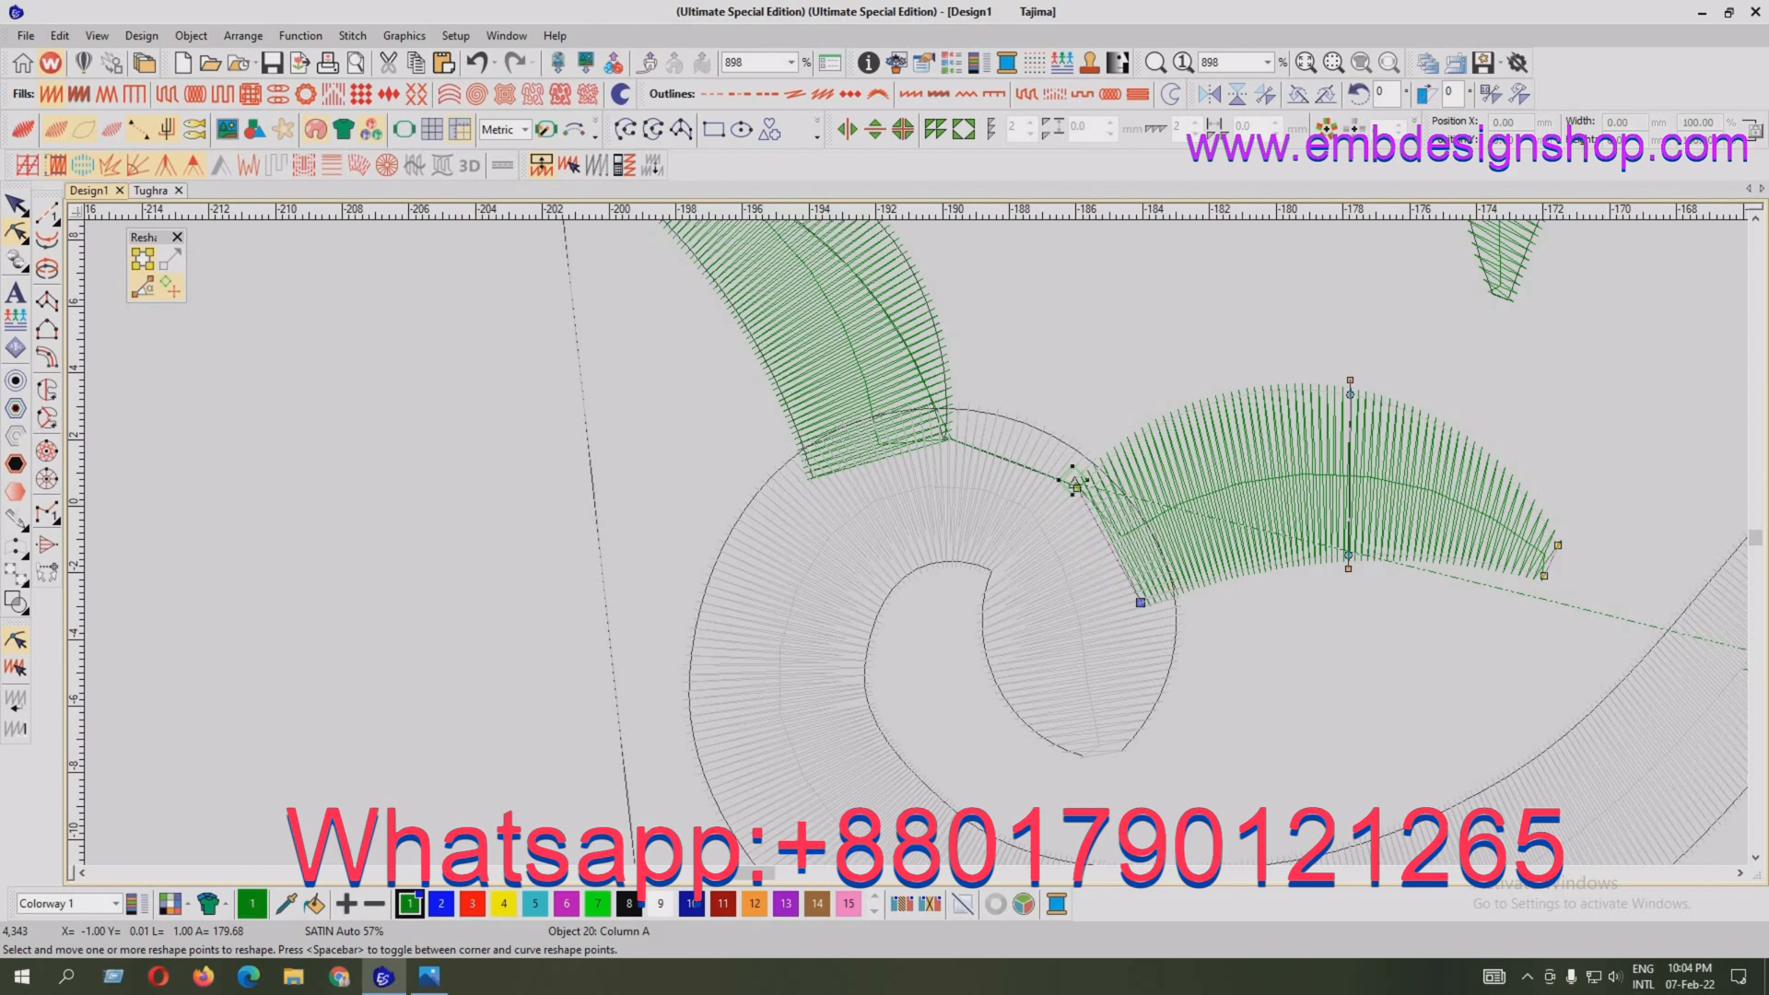
left_click_drag(1074, 481, 1172, 595)
key("shift+z")
key("shift+z")
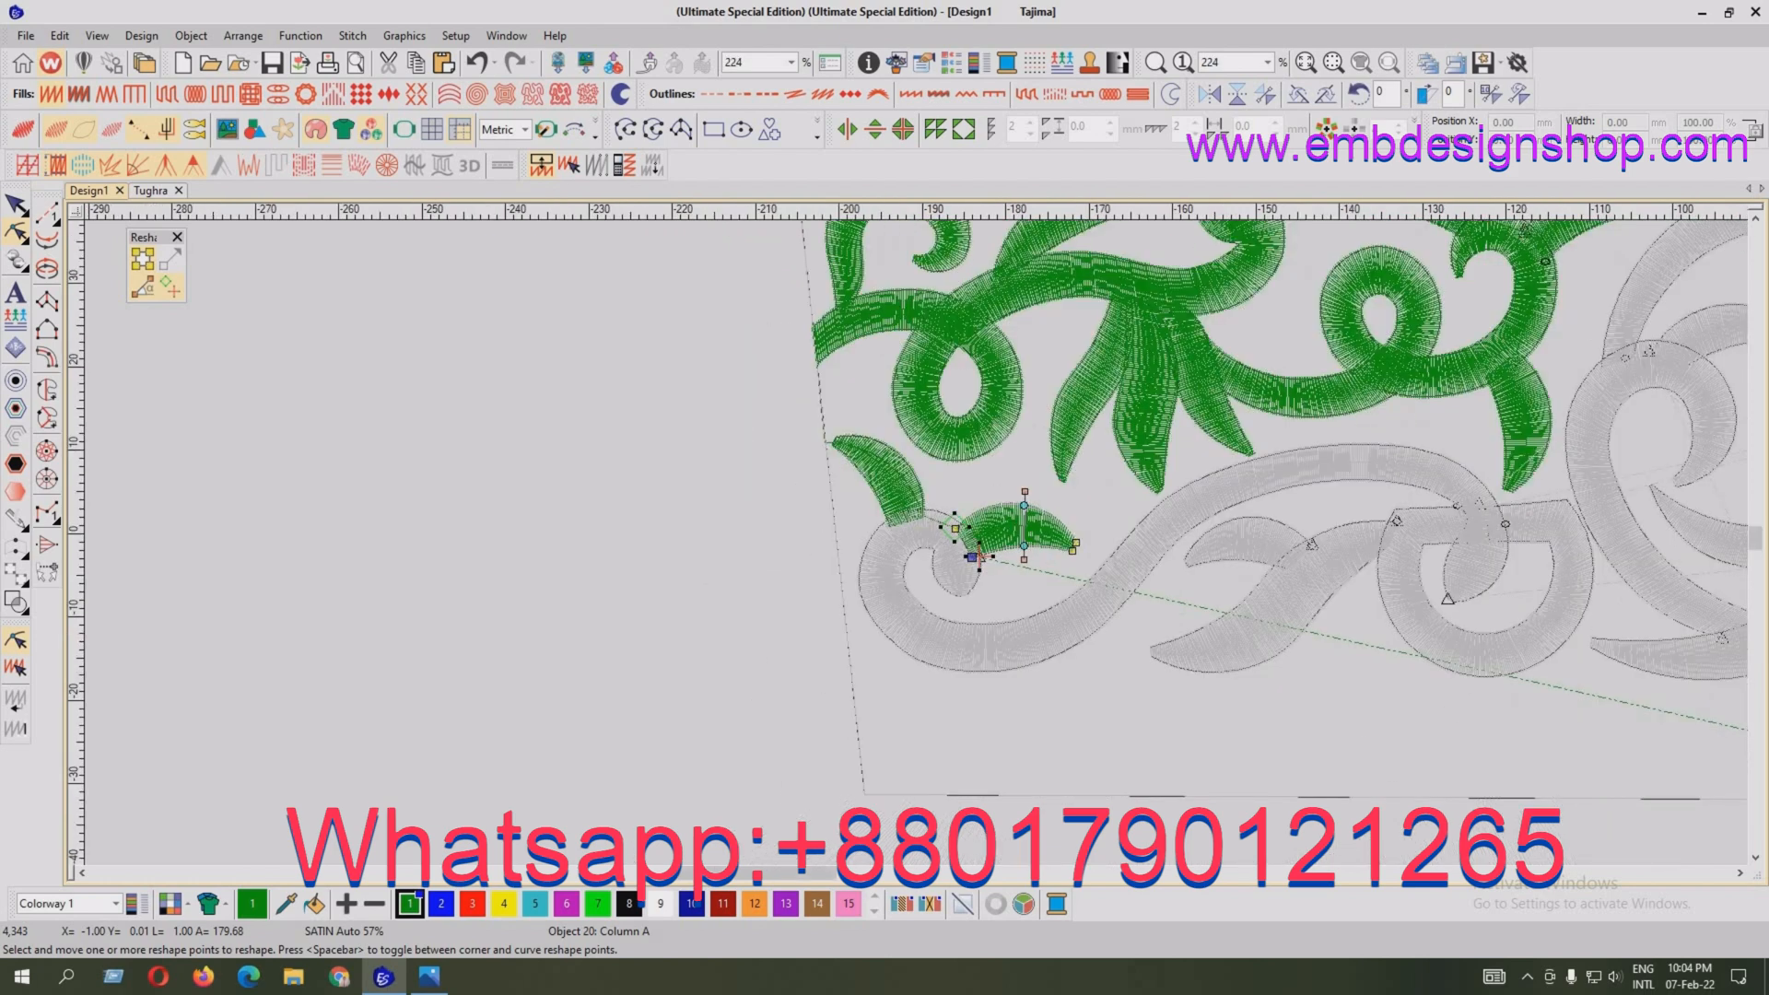
key("Escape")
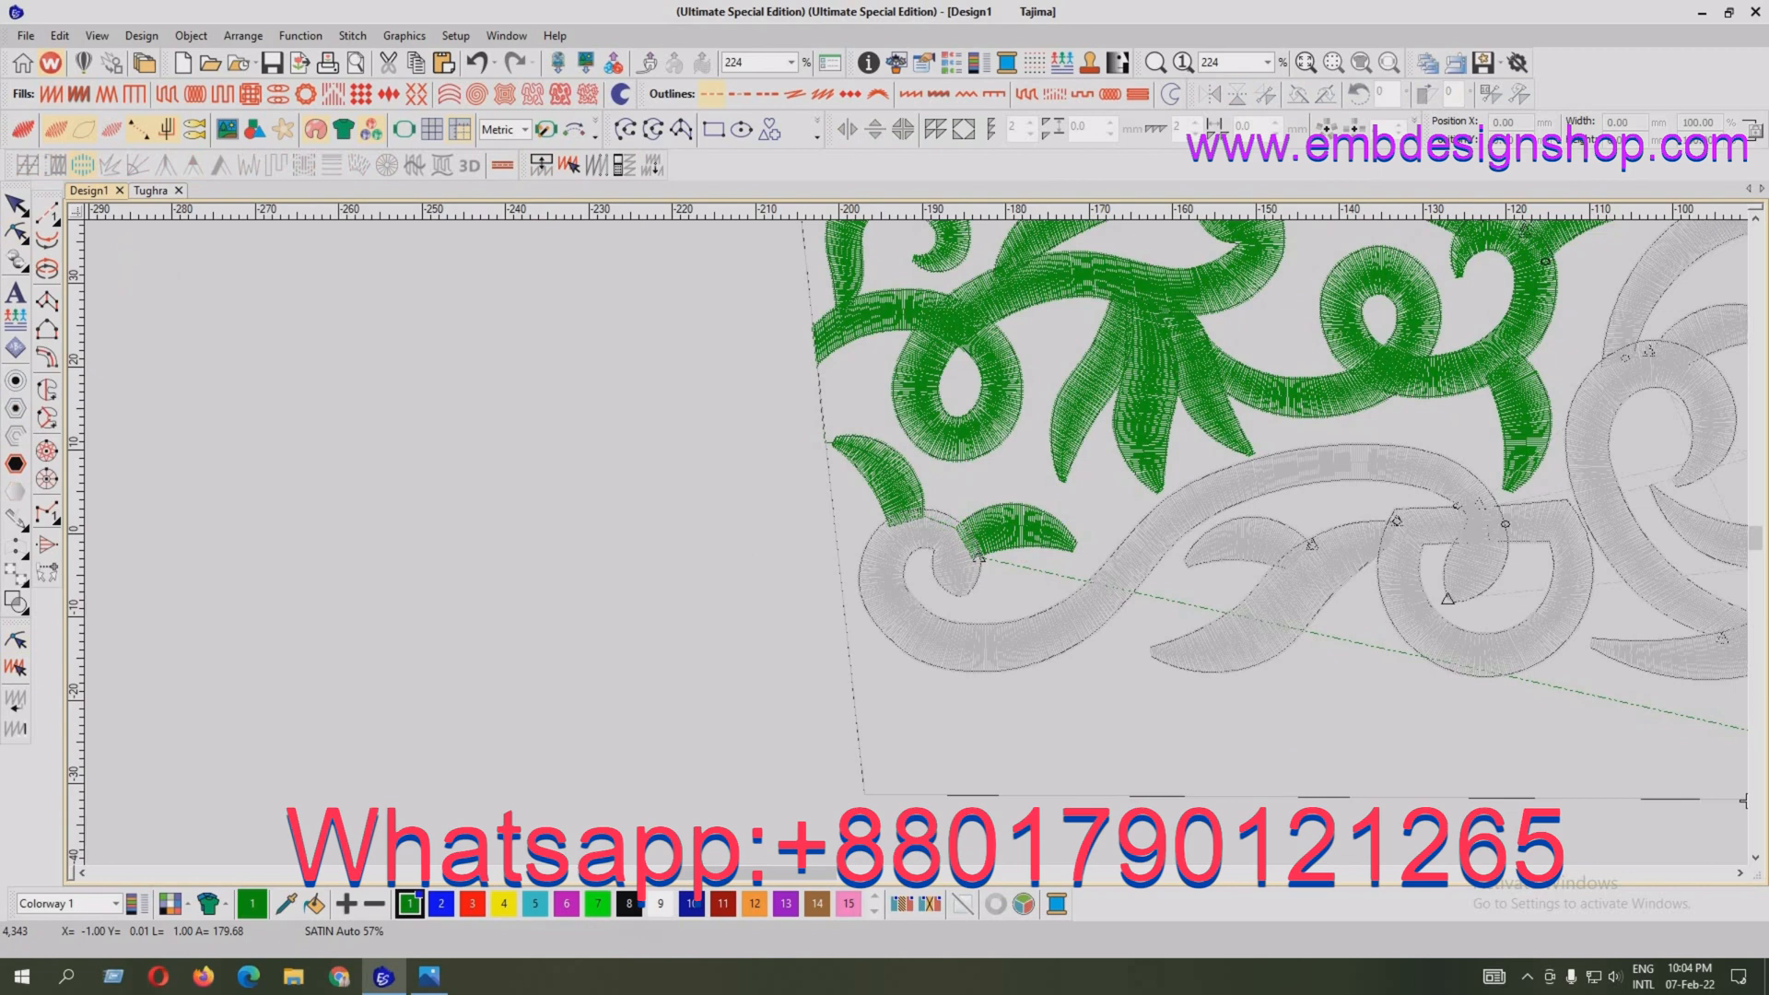
Cut the long S-shaped stem below the two leaves and paste it back in place after them in the sequence
key("z")
key("shift+z")
left_click(988, 646)
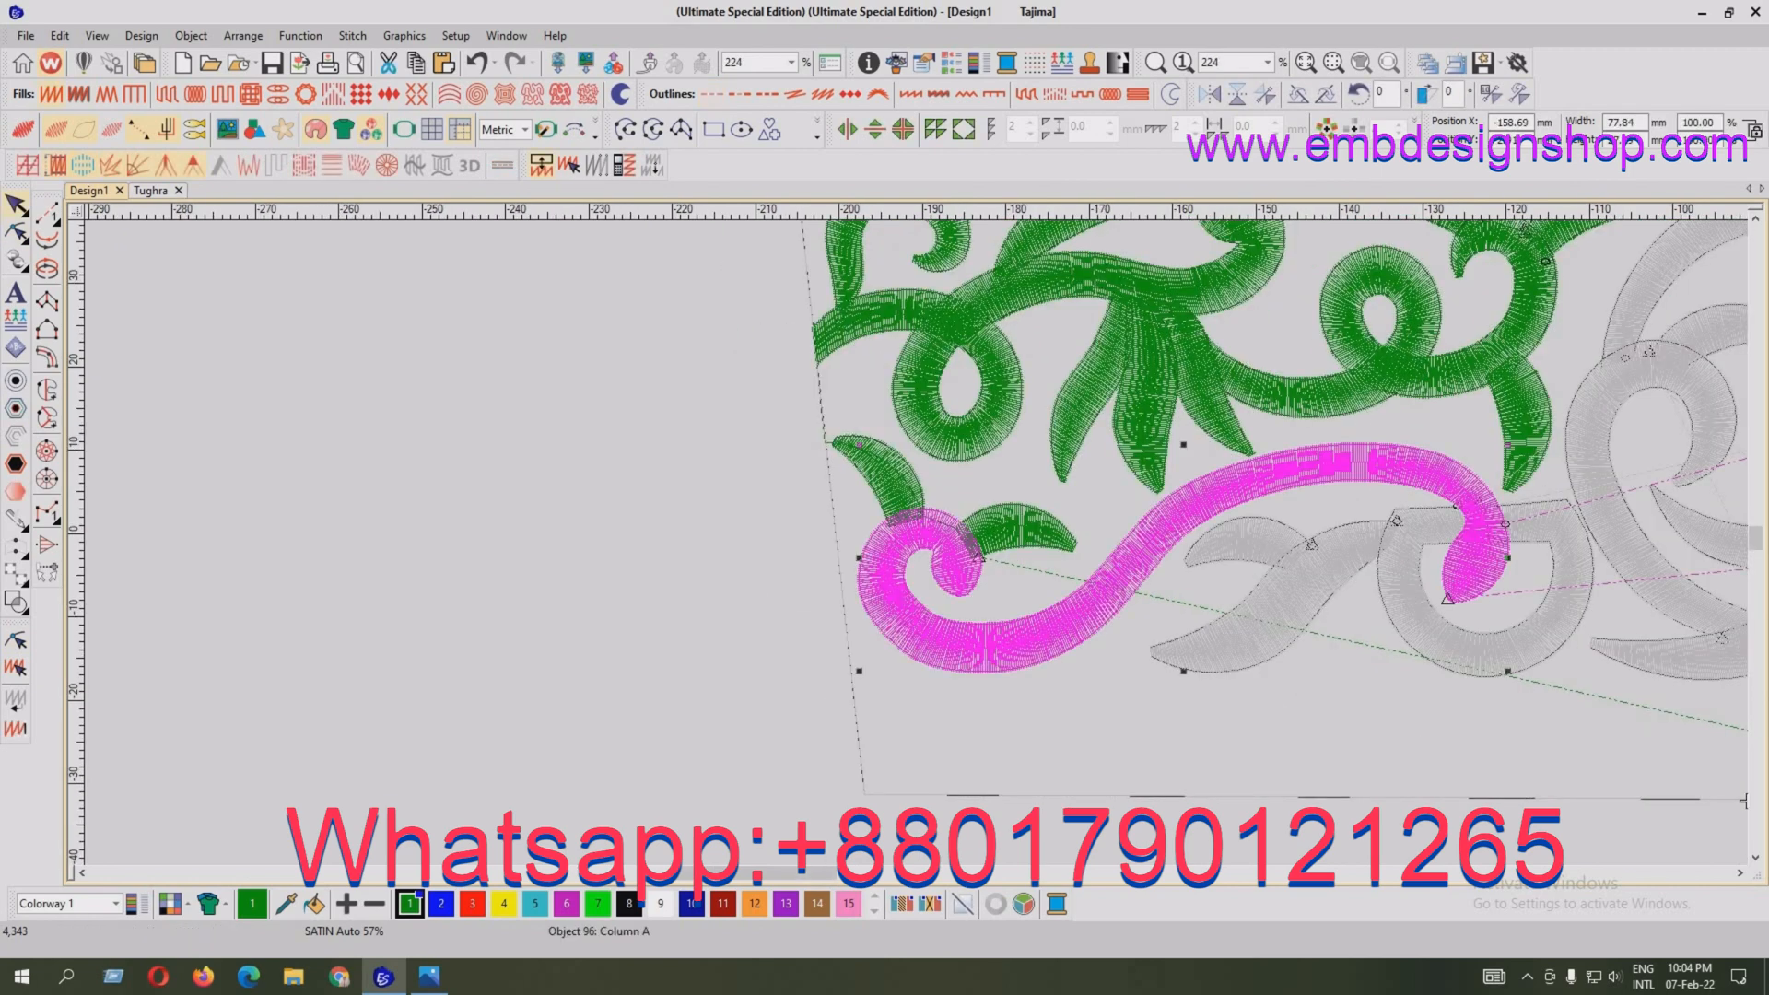
key("ctrl+x")
key("ctrl+v")
Move the S-shaped stem's start point to the second leaf's base and its end point to the outer edge above its curled tip
key("h")
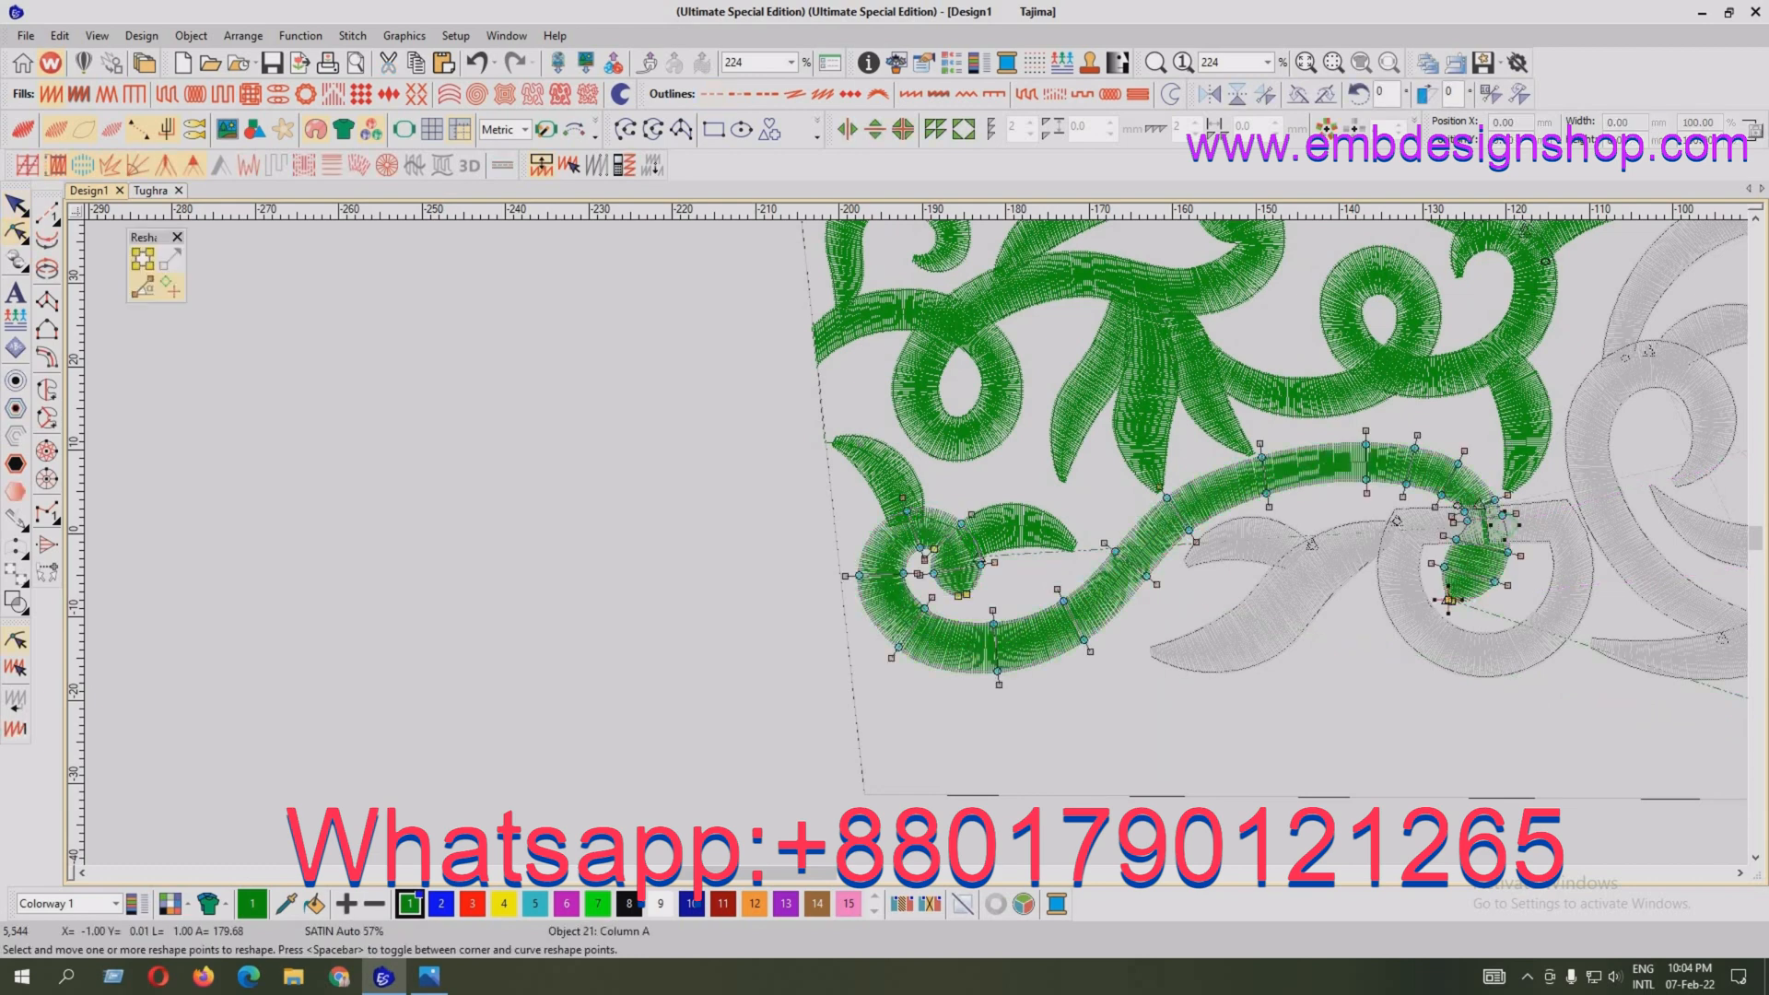
key("z")
key("shift+z")
left_click_drag(1506, 525, 980, 558)
left_click_drag(1449, 601, 1497, 520)
Reshape the grey U-shaped column behind the stem's curled end, moving its right arm's end corners to the stem's outer edge
key("b")
left_click_drag(1424, 448, 1566, 599)
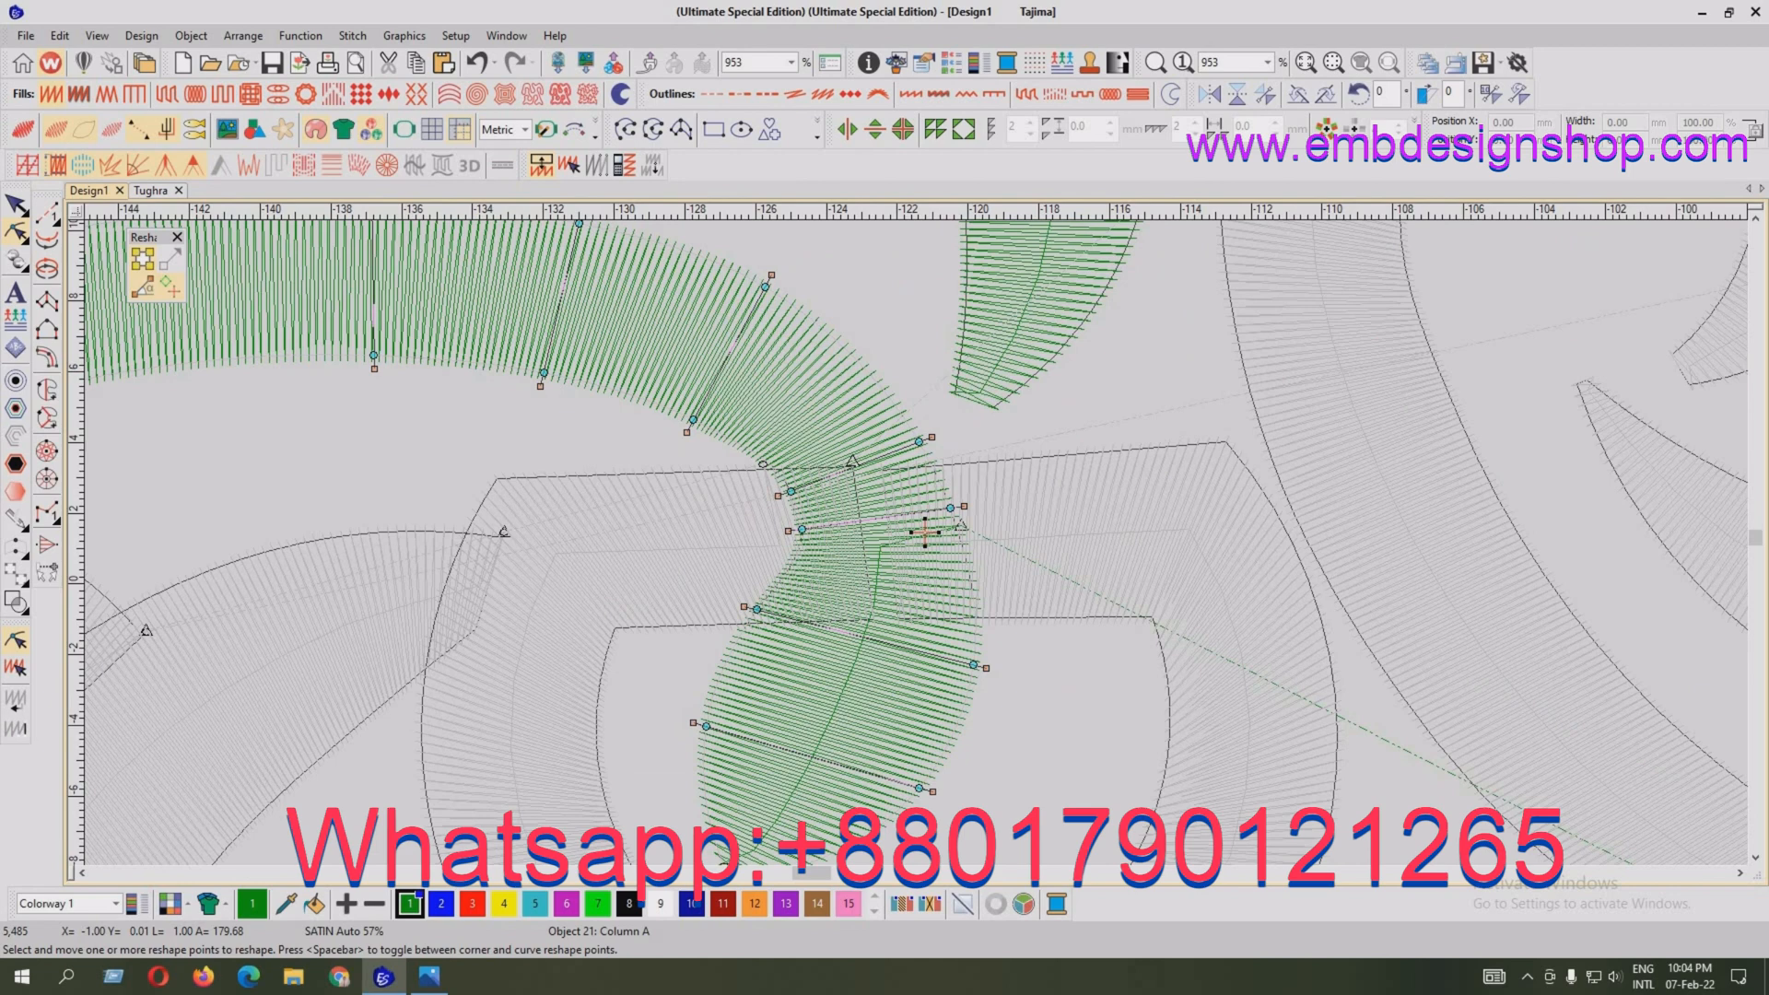
left_click(852, 466)
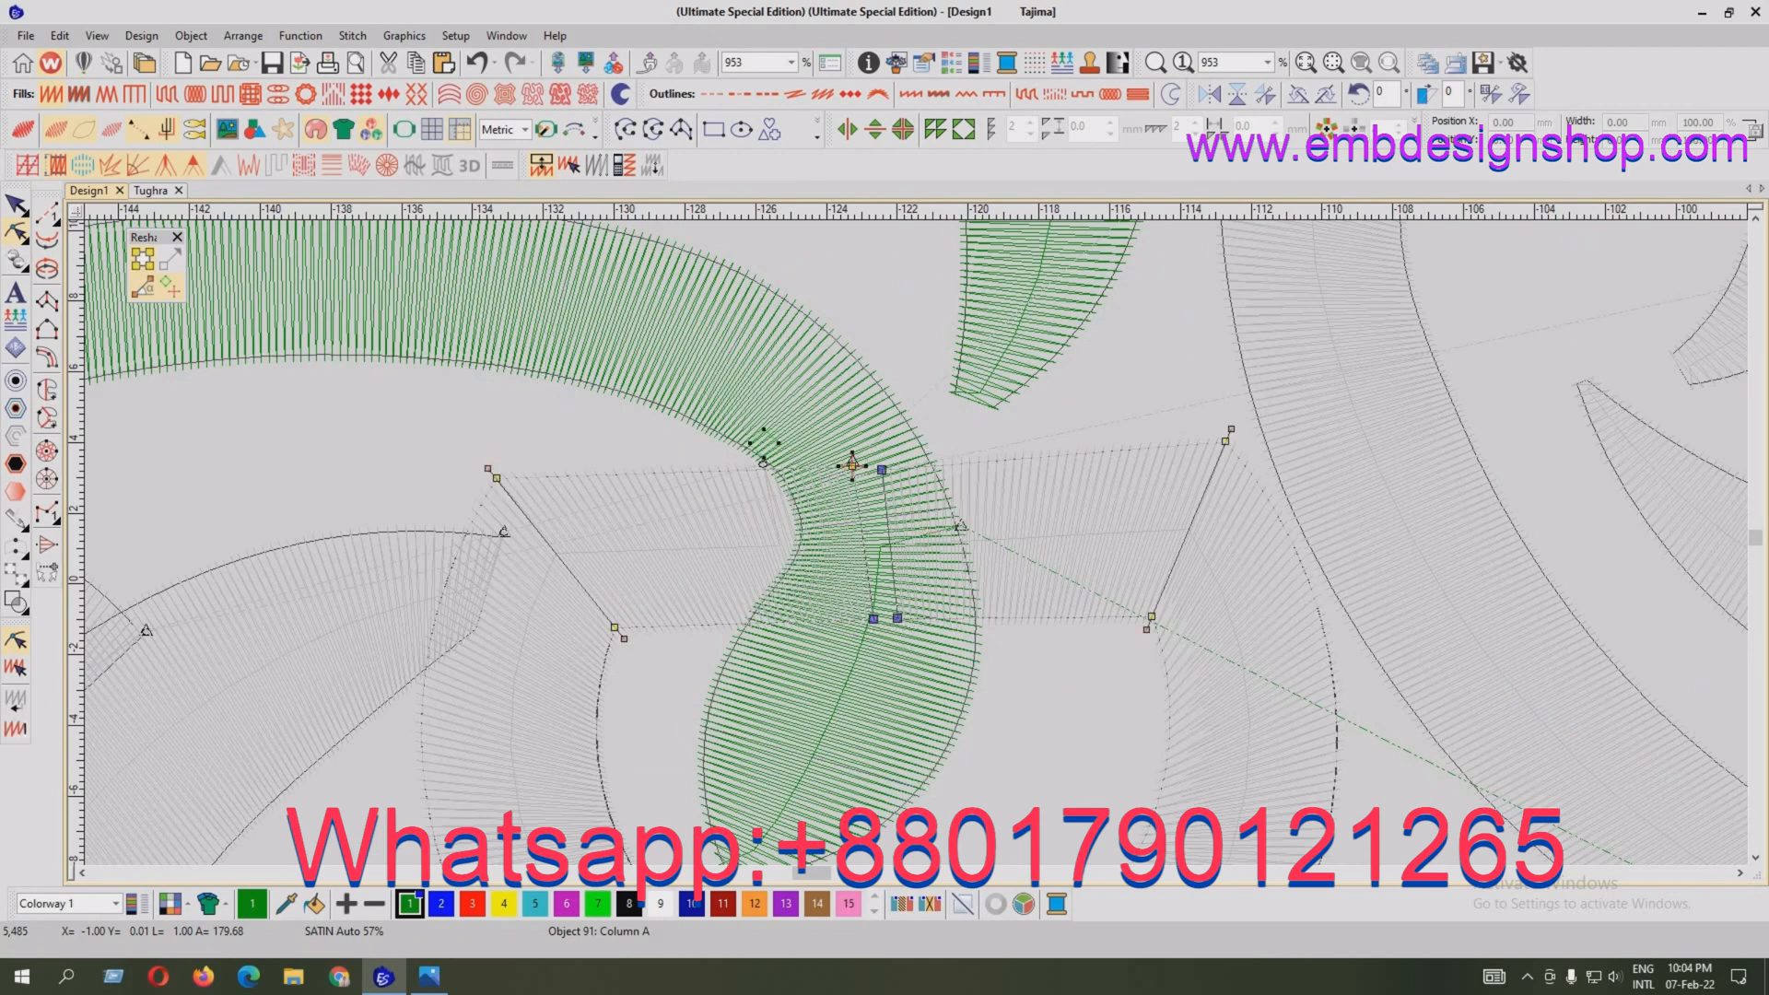
left_click_drag(897, 619, 976, 609)
left_click(1000, 539)
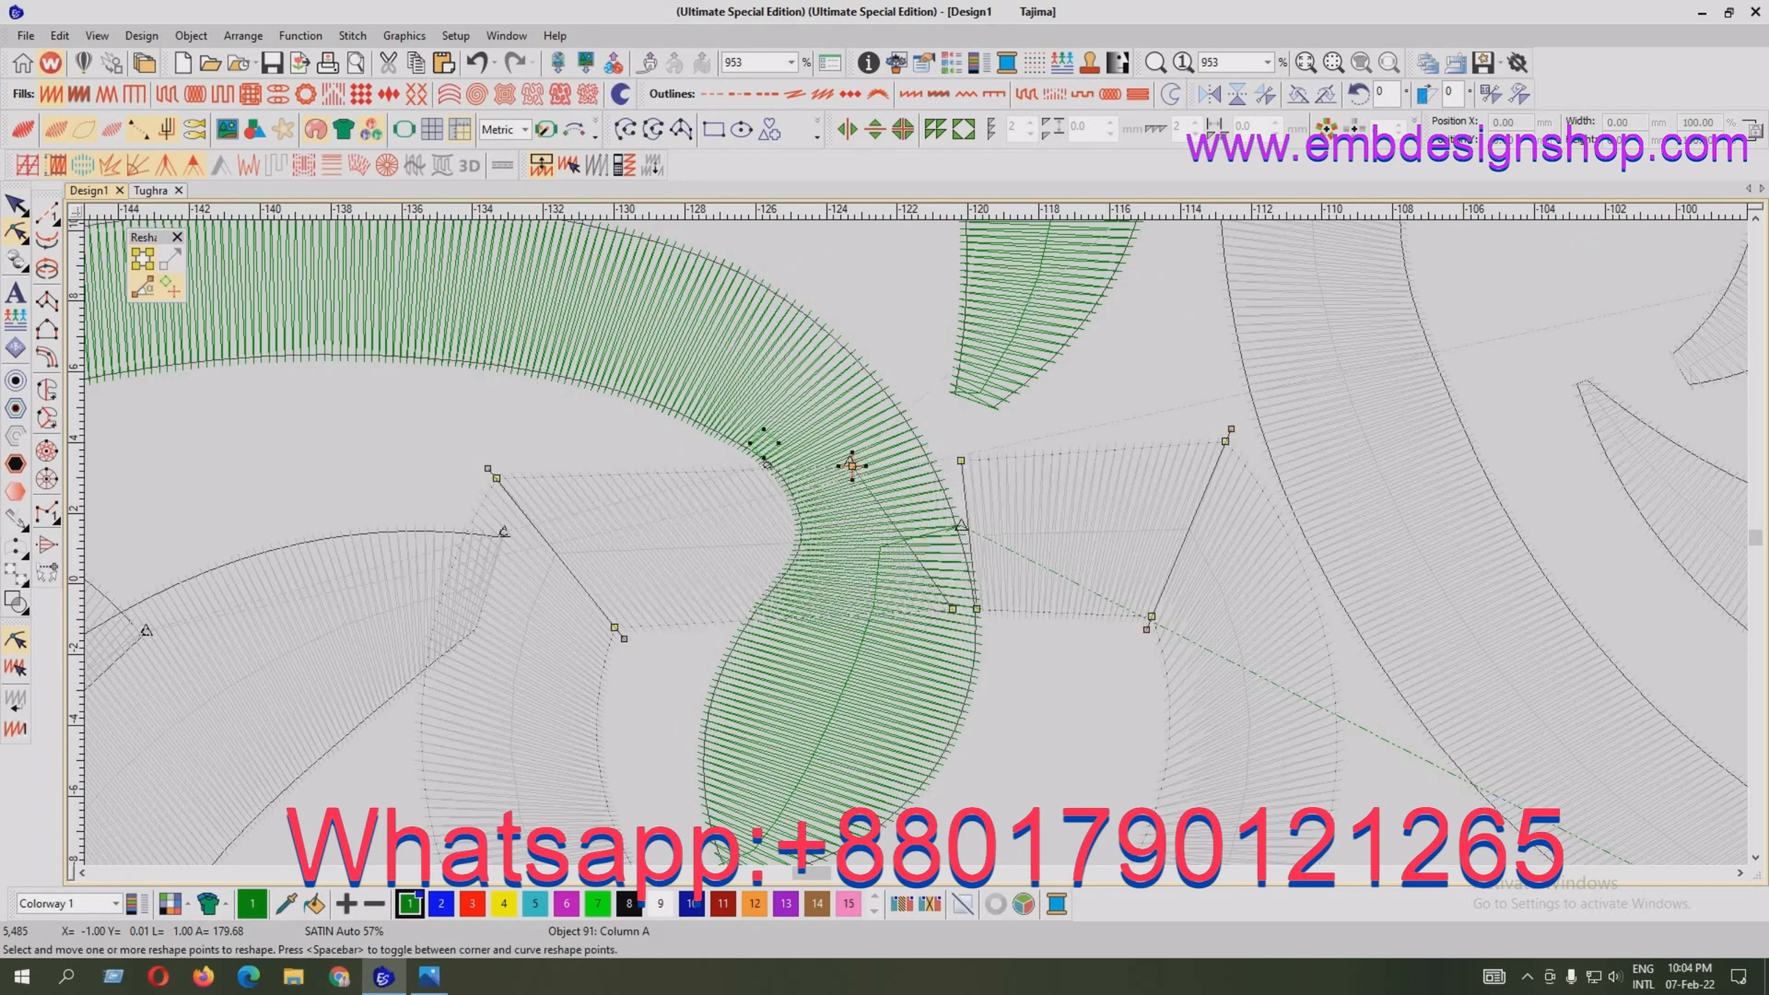
left_click(961, 460)
left_click_drag(961, 461, 939, 466)
left_click(984, 607)
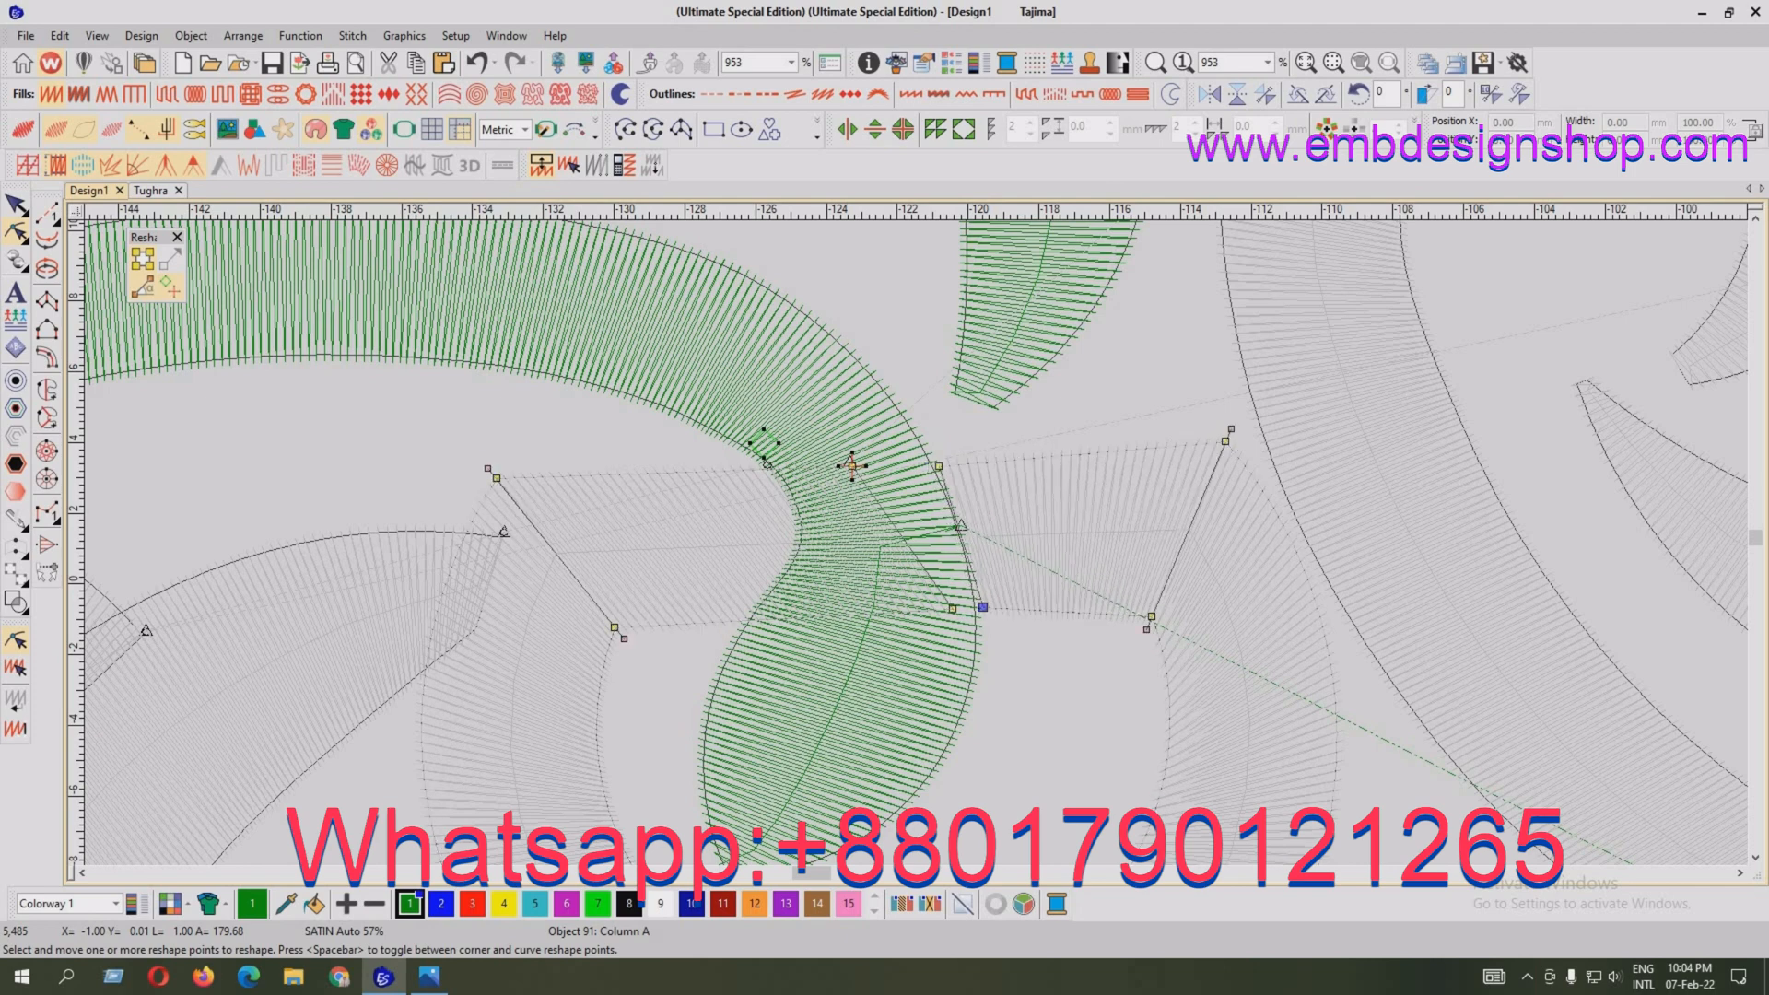
Bring the U-shaped column's left arm to the stem's inner edge and round the tops of both arms with added curve points
left_click_drag(951, 608, 757, 612)
left_click_drag(852, 465, 728, 481)
right_click(739, 517)
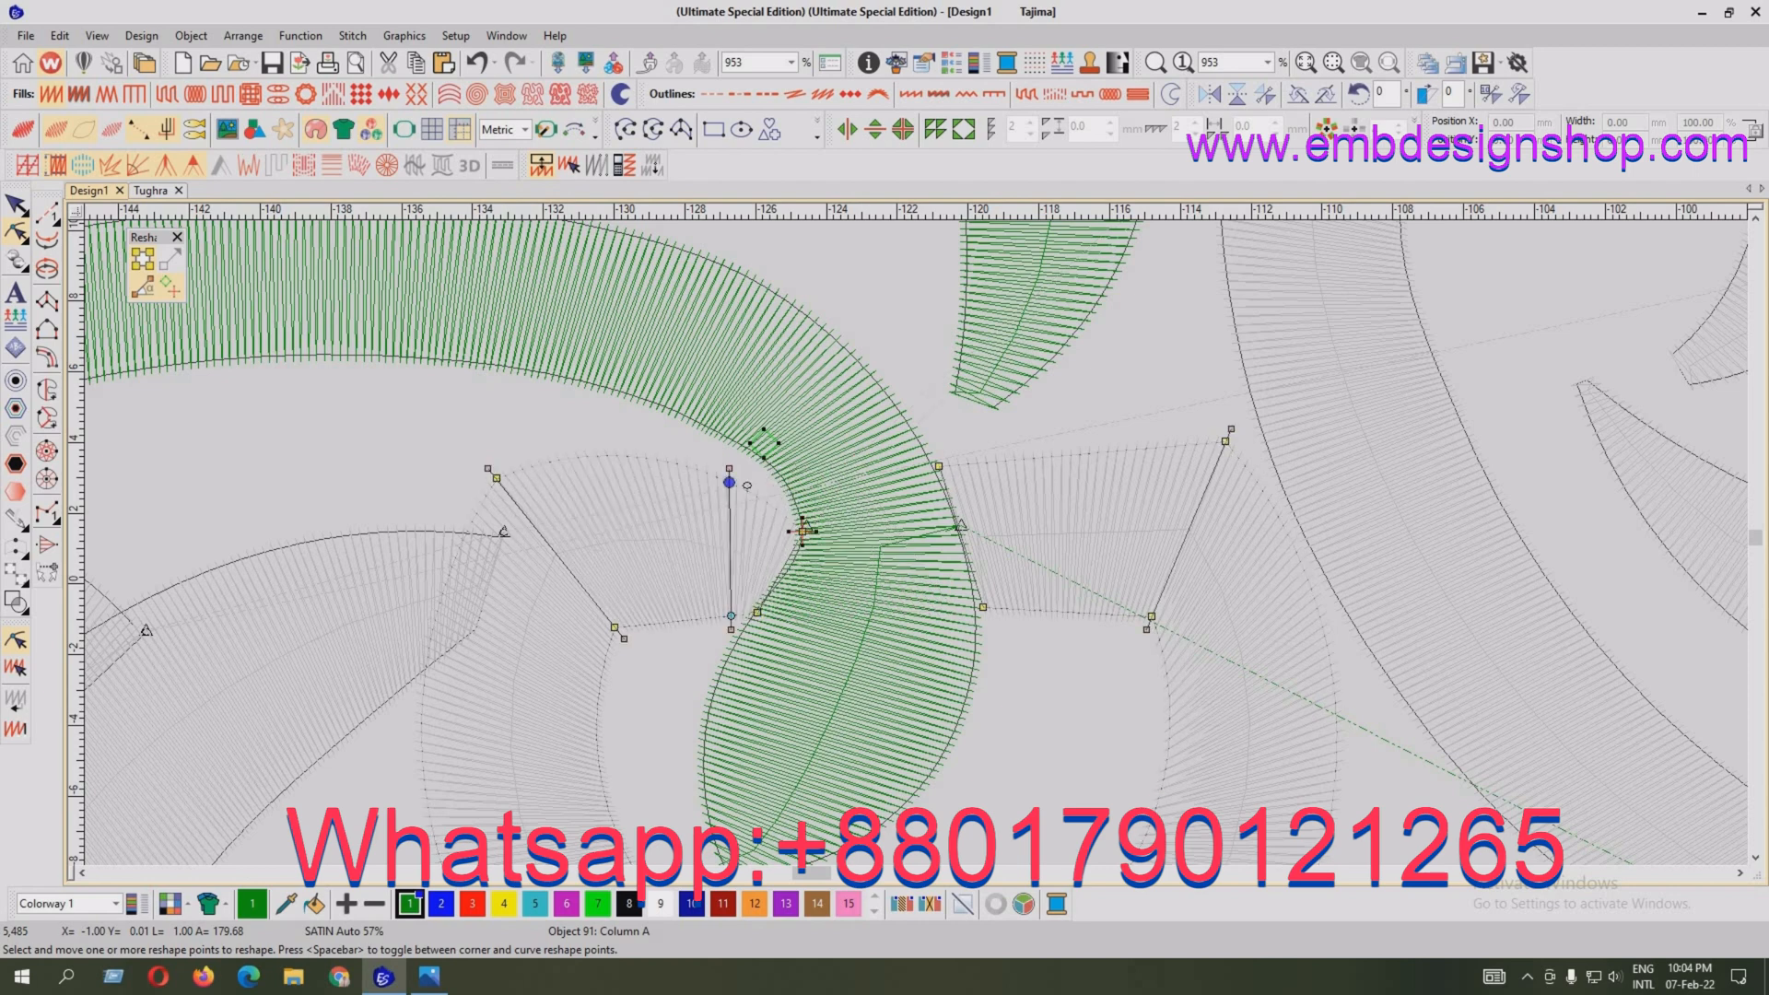
left_click_drag(938, 466, 1002, 461)
right_click(1008, 505)
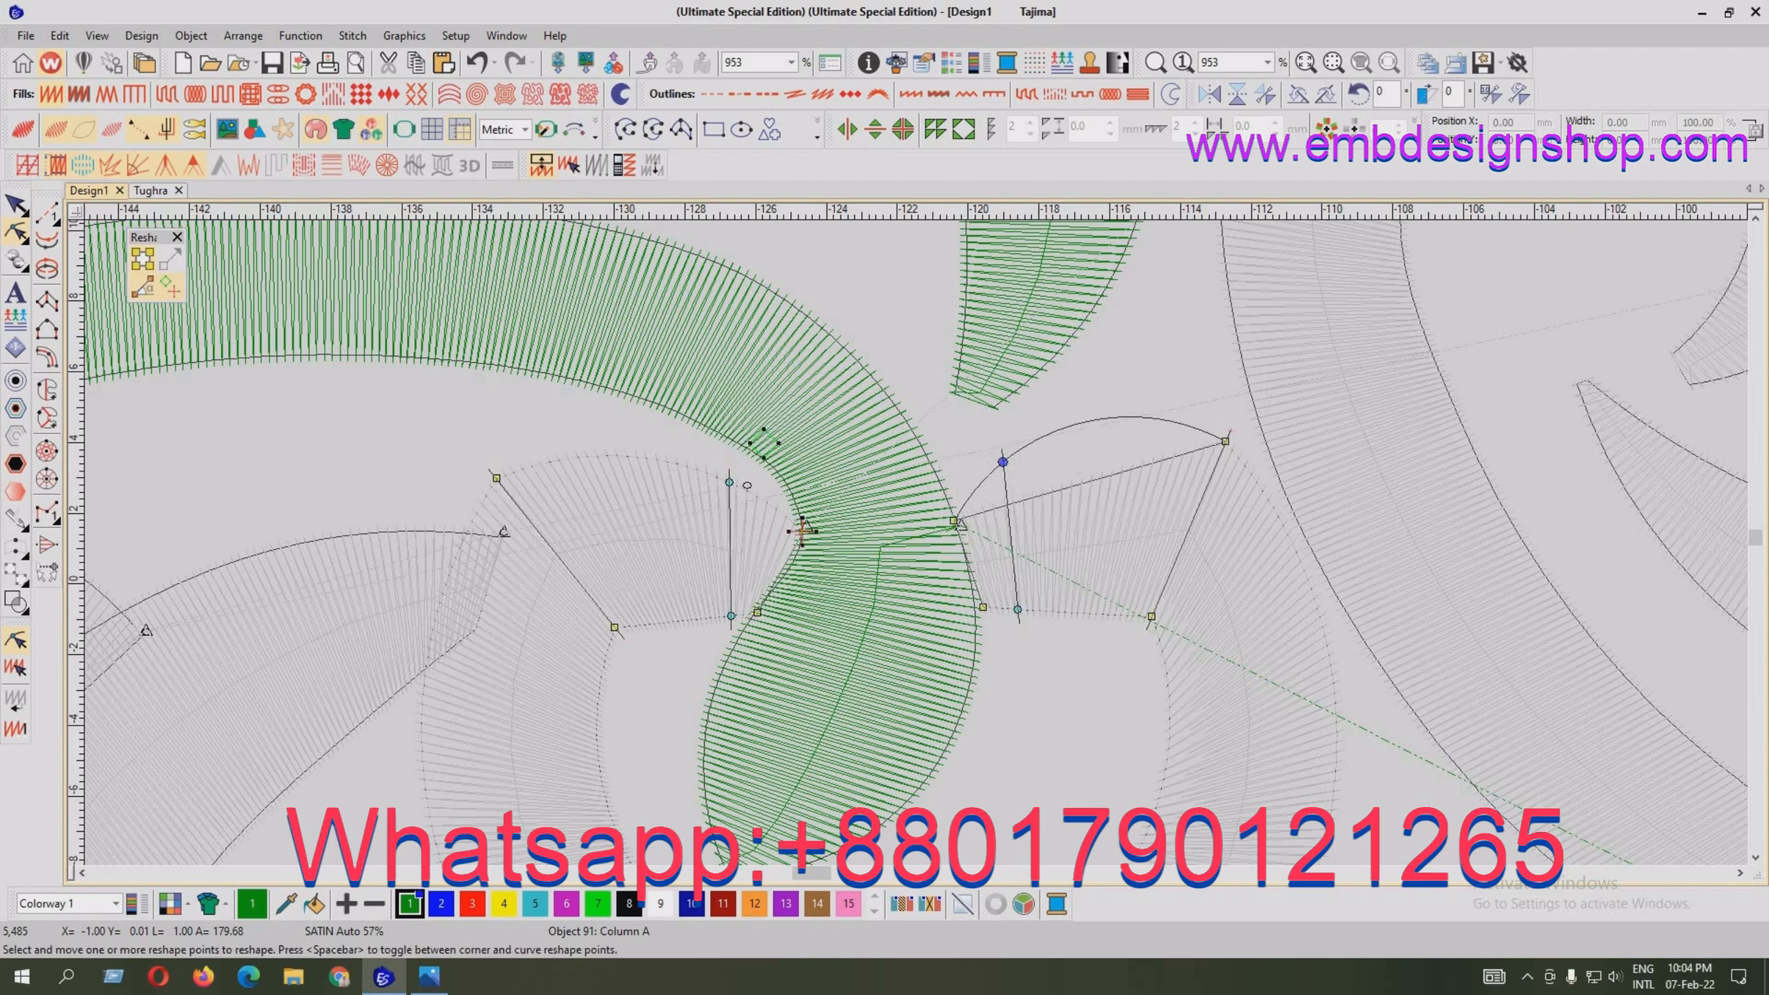
key("shift+z")
key("Escape")
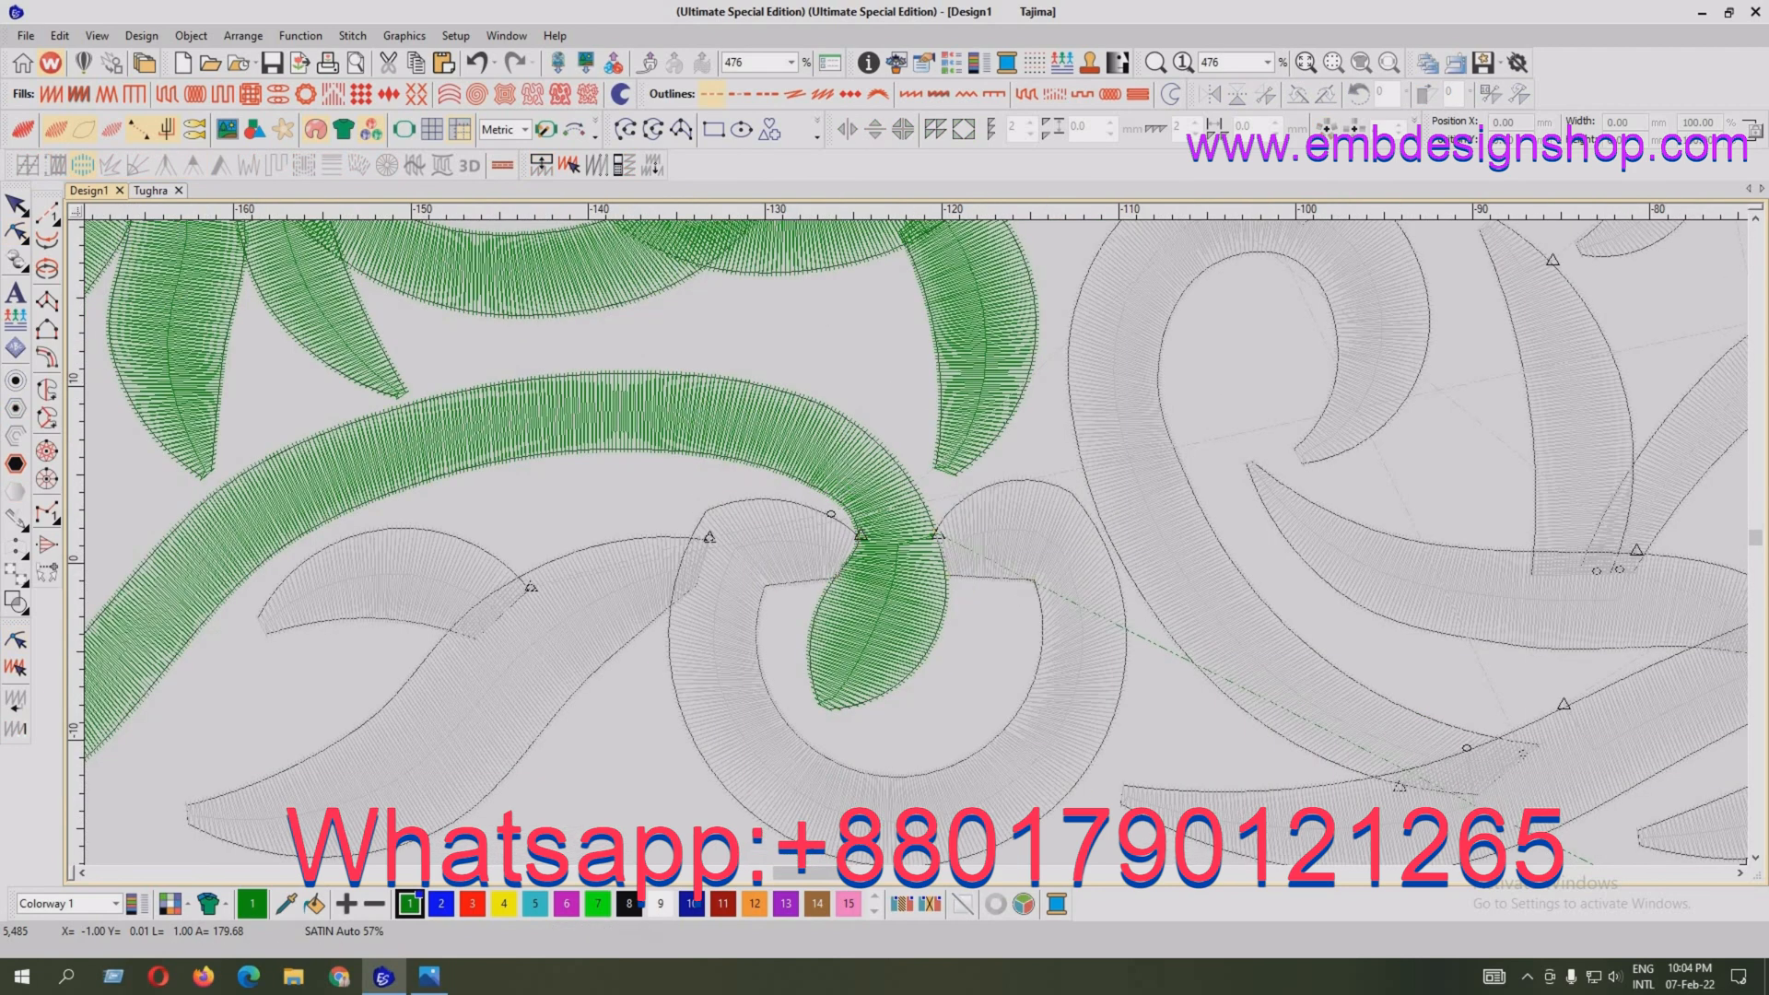
Move the S-shaped stem's end point to its inner edge, where the U-shaped column's left arm meets it
key("o")
key("h")
key("z")
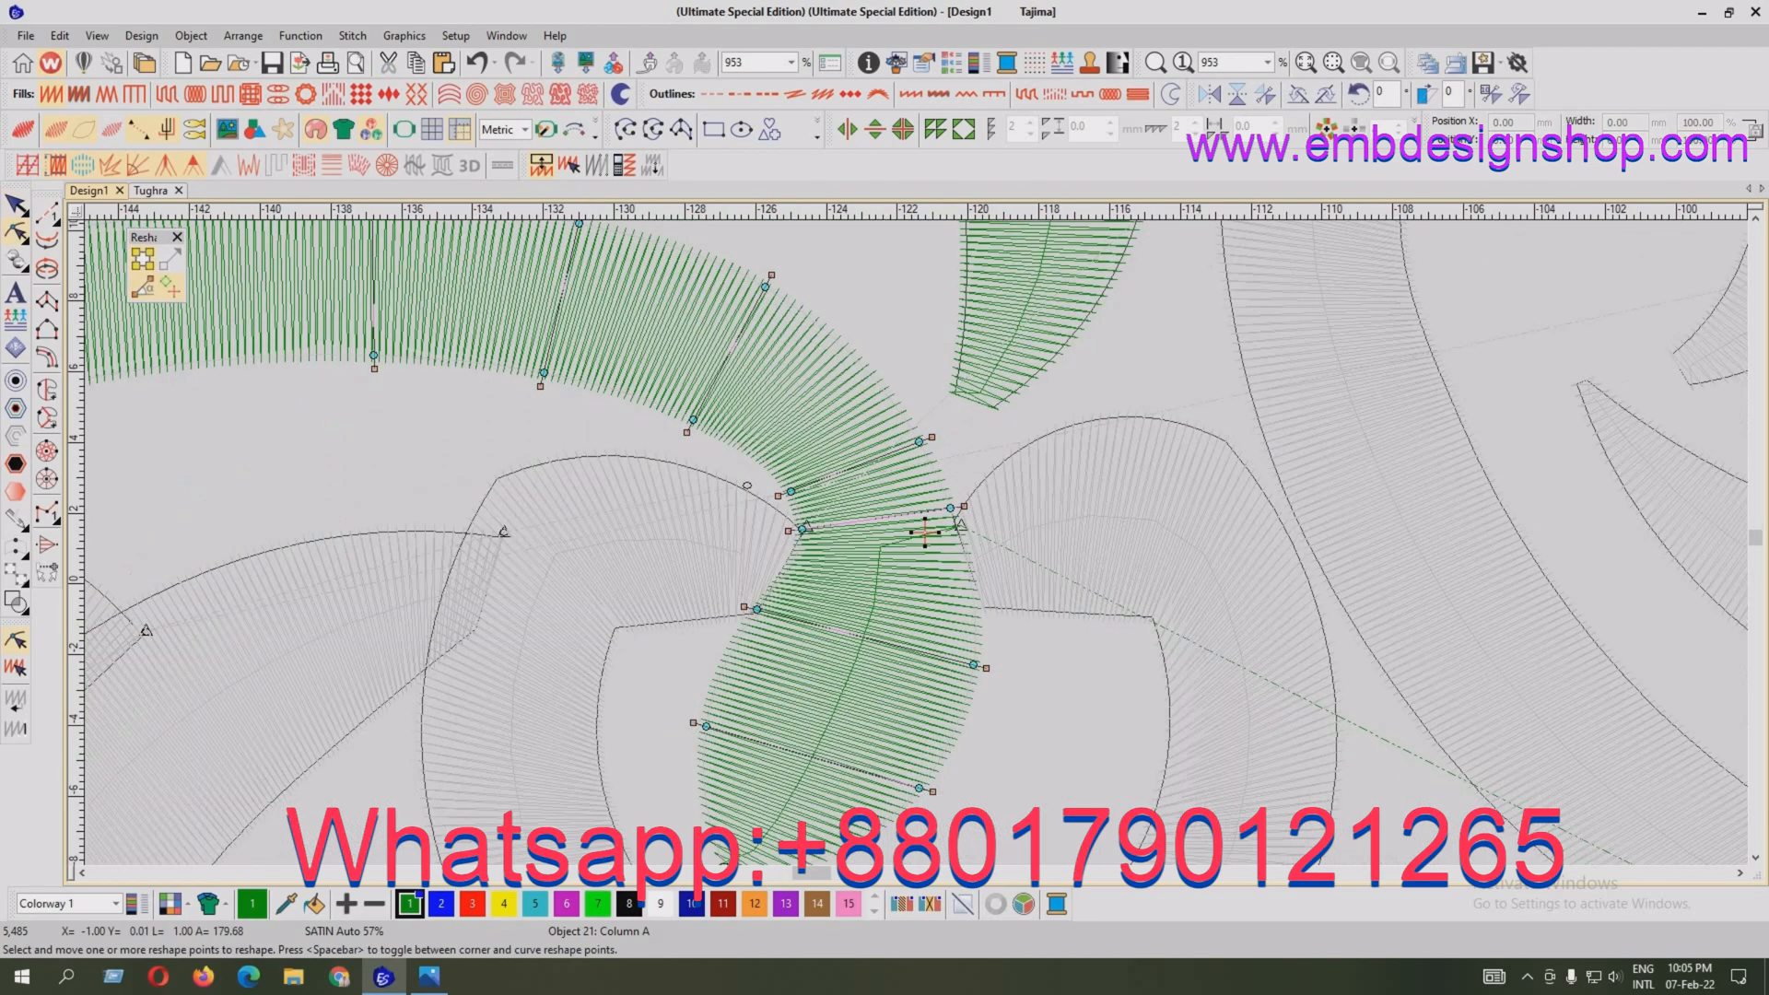
key("Return")
key("Escape")
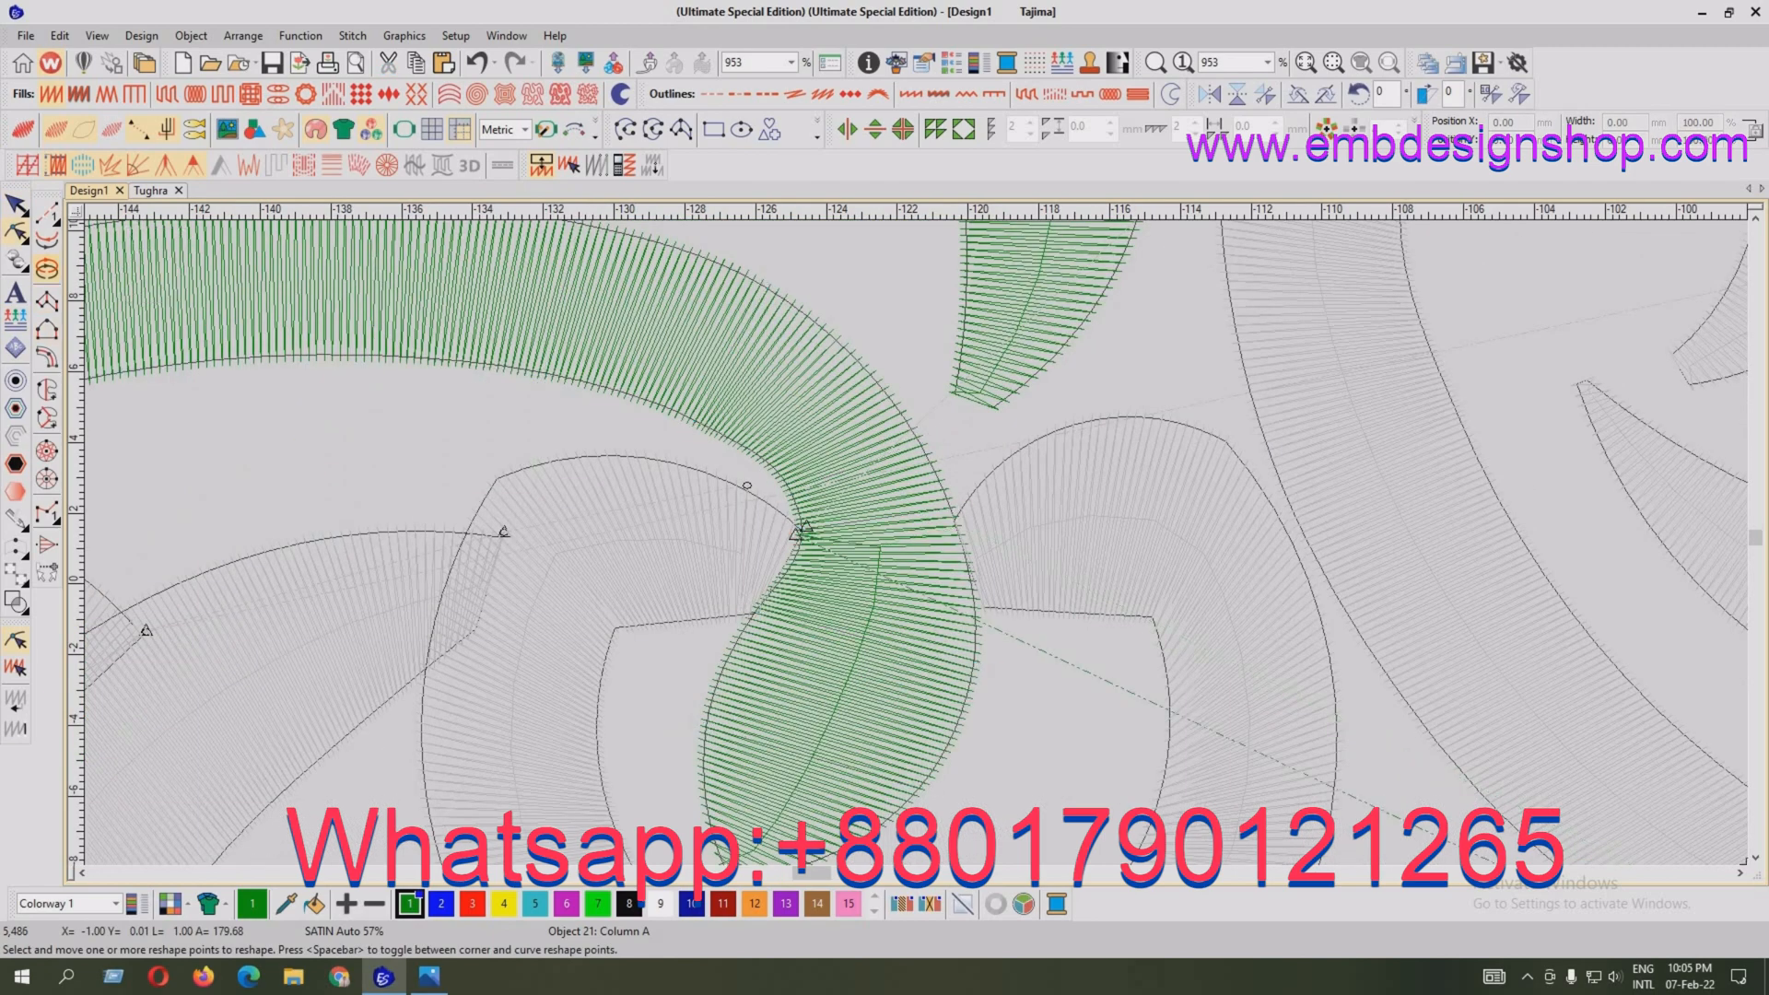
Draw a run stitch from the stem's inner-edge end point across the U-shaped column's left arm to the grey crescent leaf's base
left_click(802, 533)
left_click(478, 572)
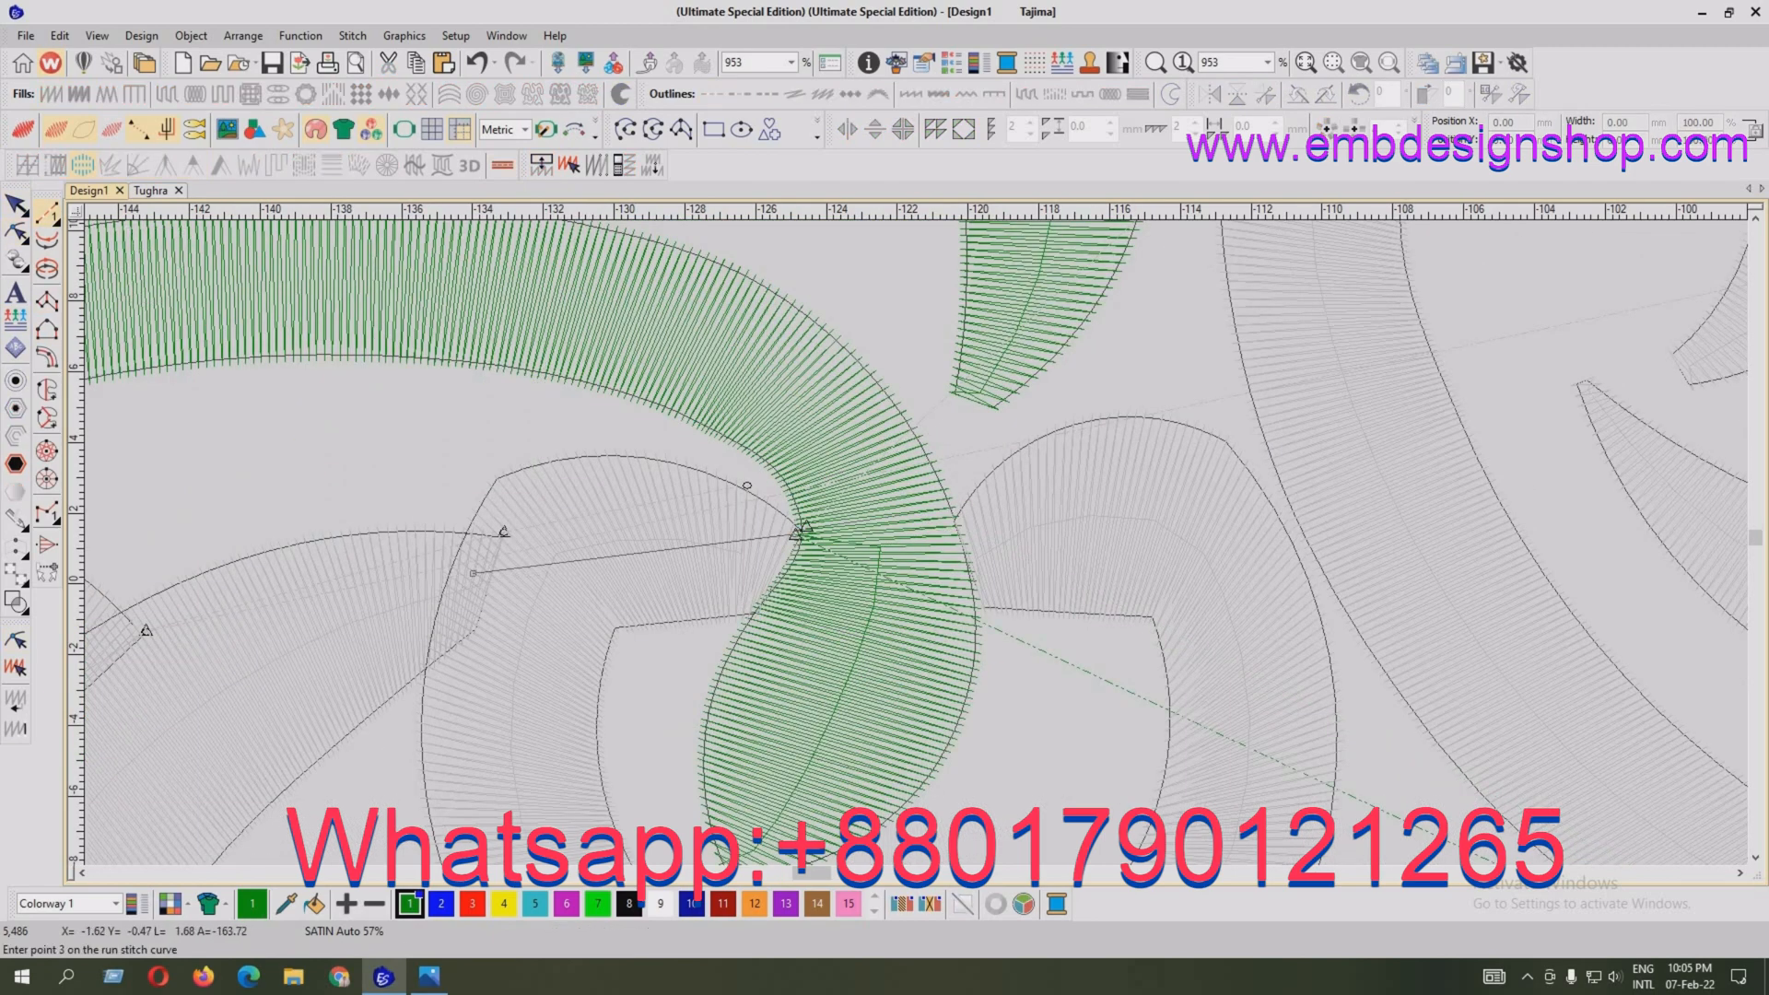
key("shift+z")
key("z")
left_click(896, 489)
key("Return")
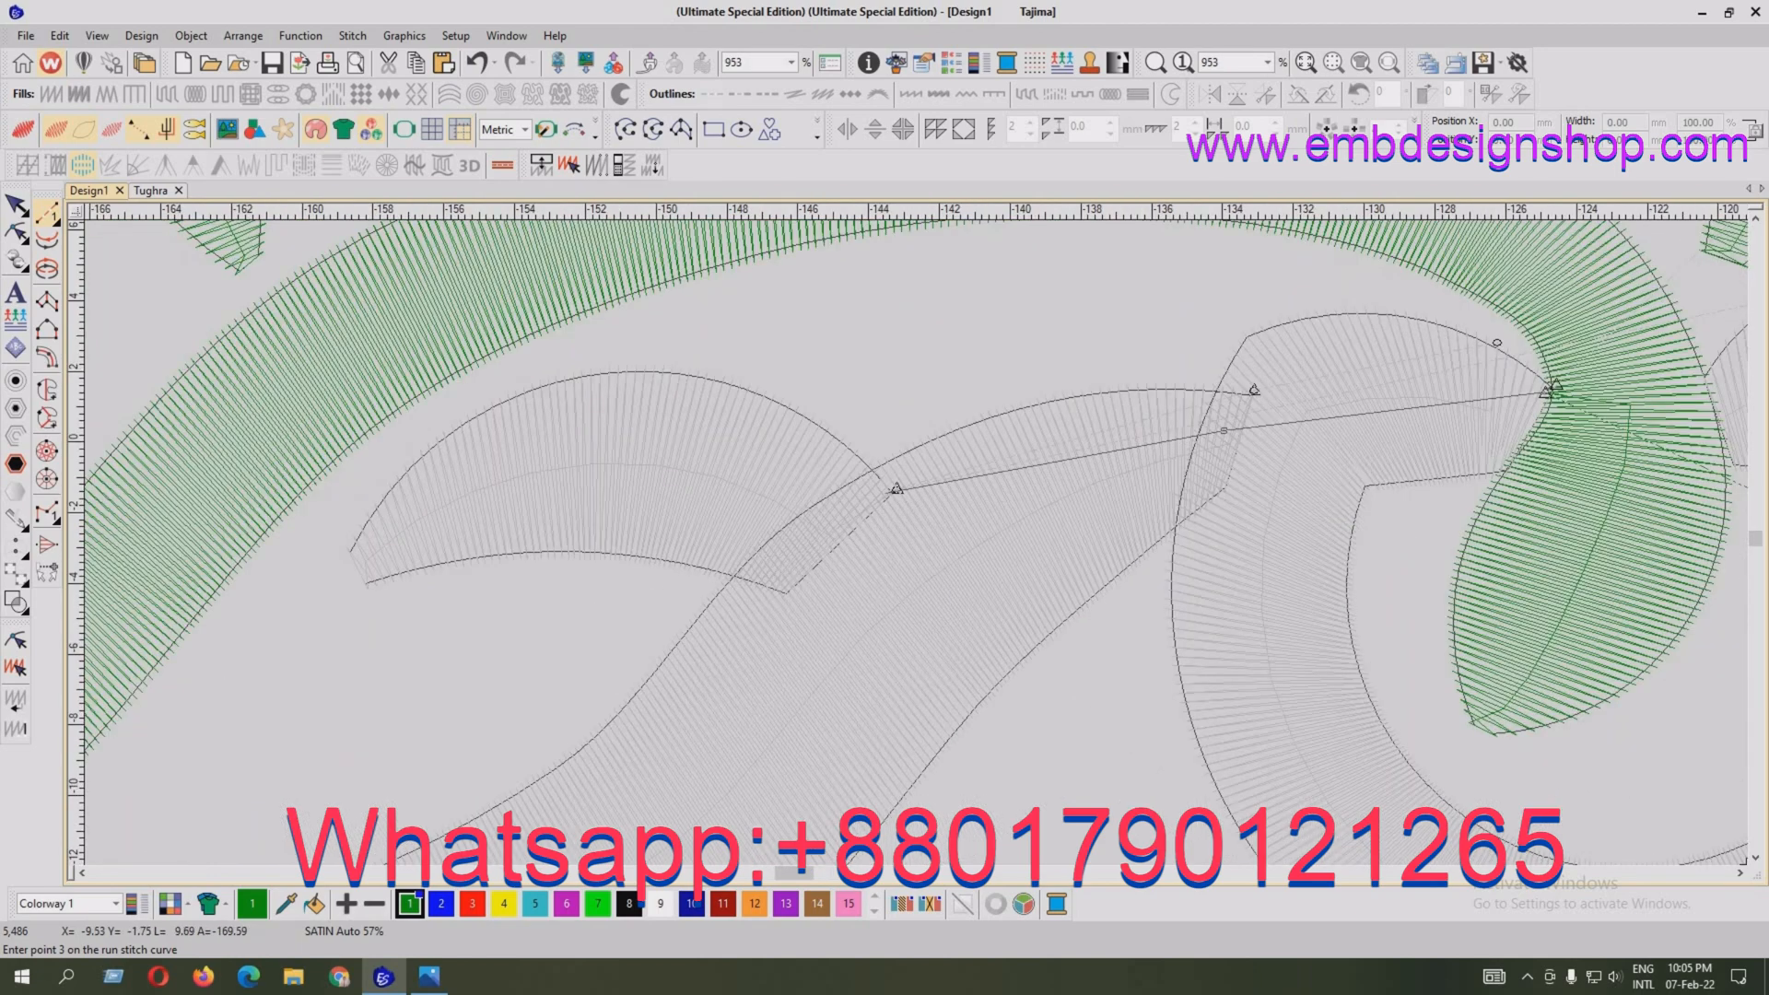
key("Escape")
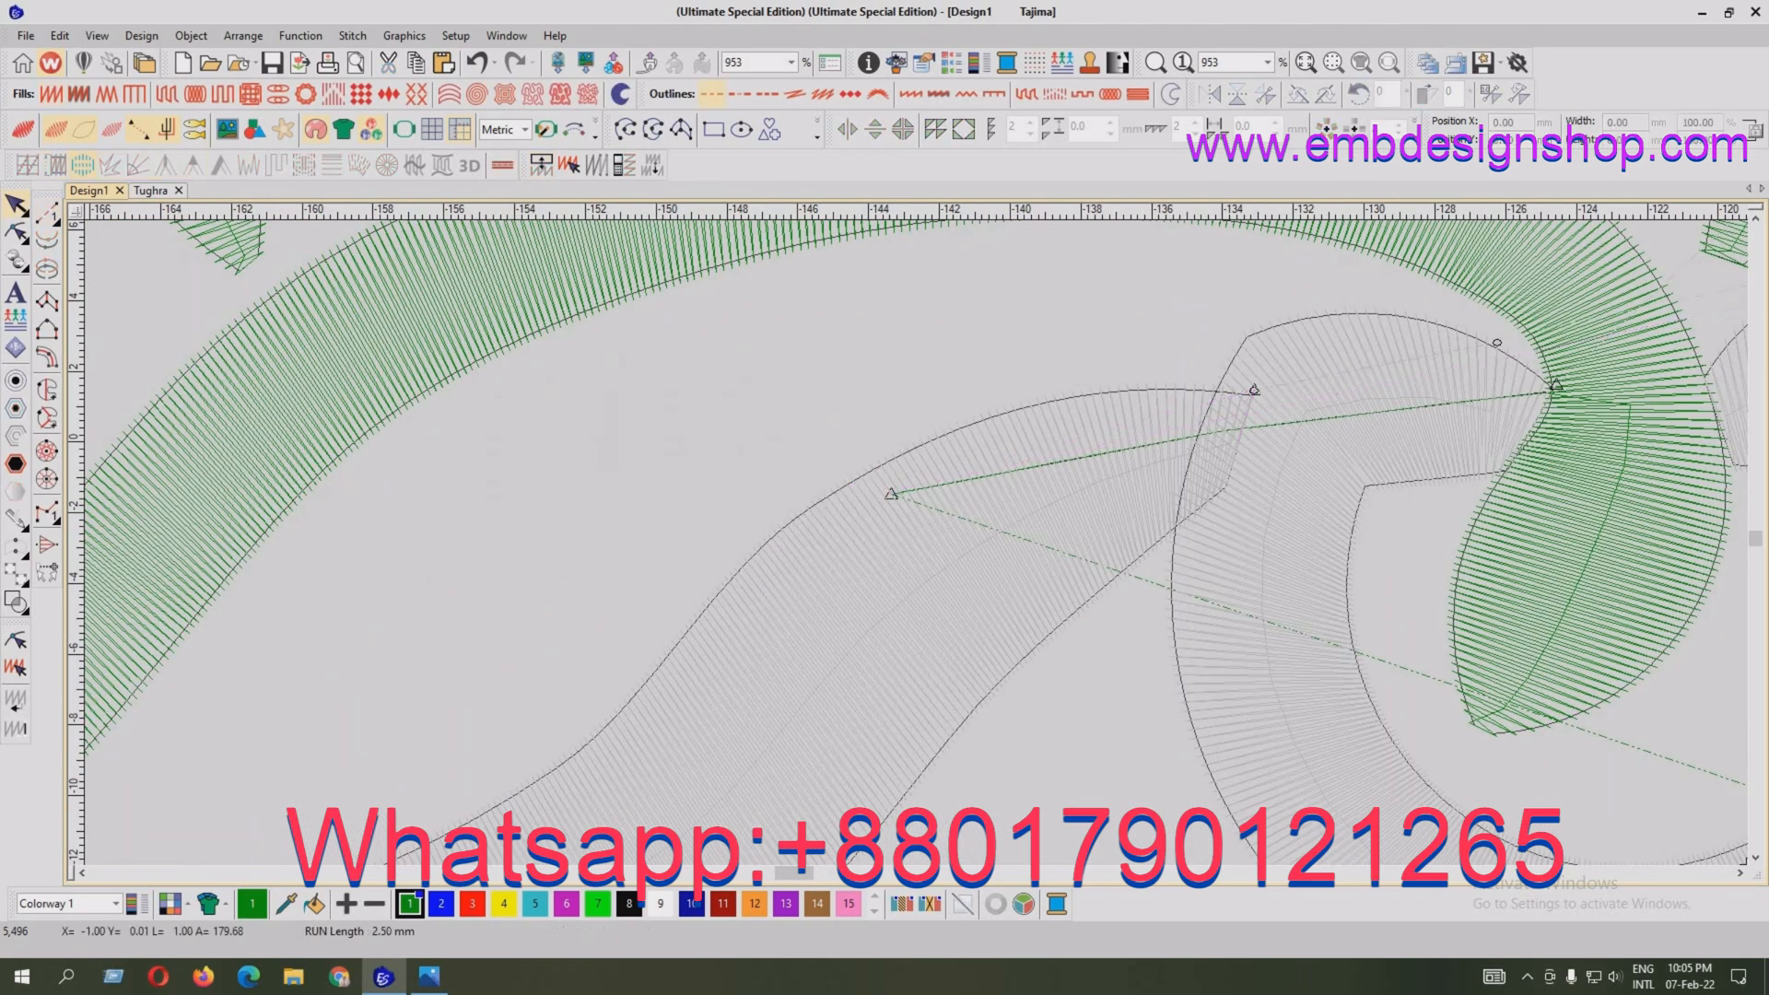
Resequence the crescent leaf after the run stitch and move its end point up along its outer edge, onto the larger leaf
key("h")
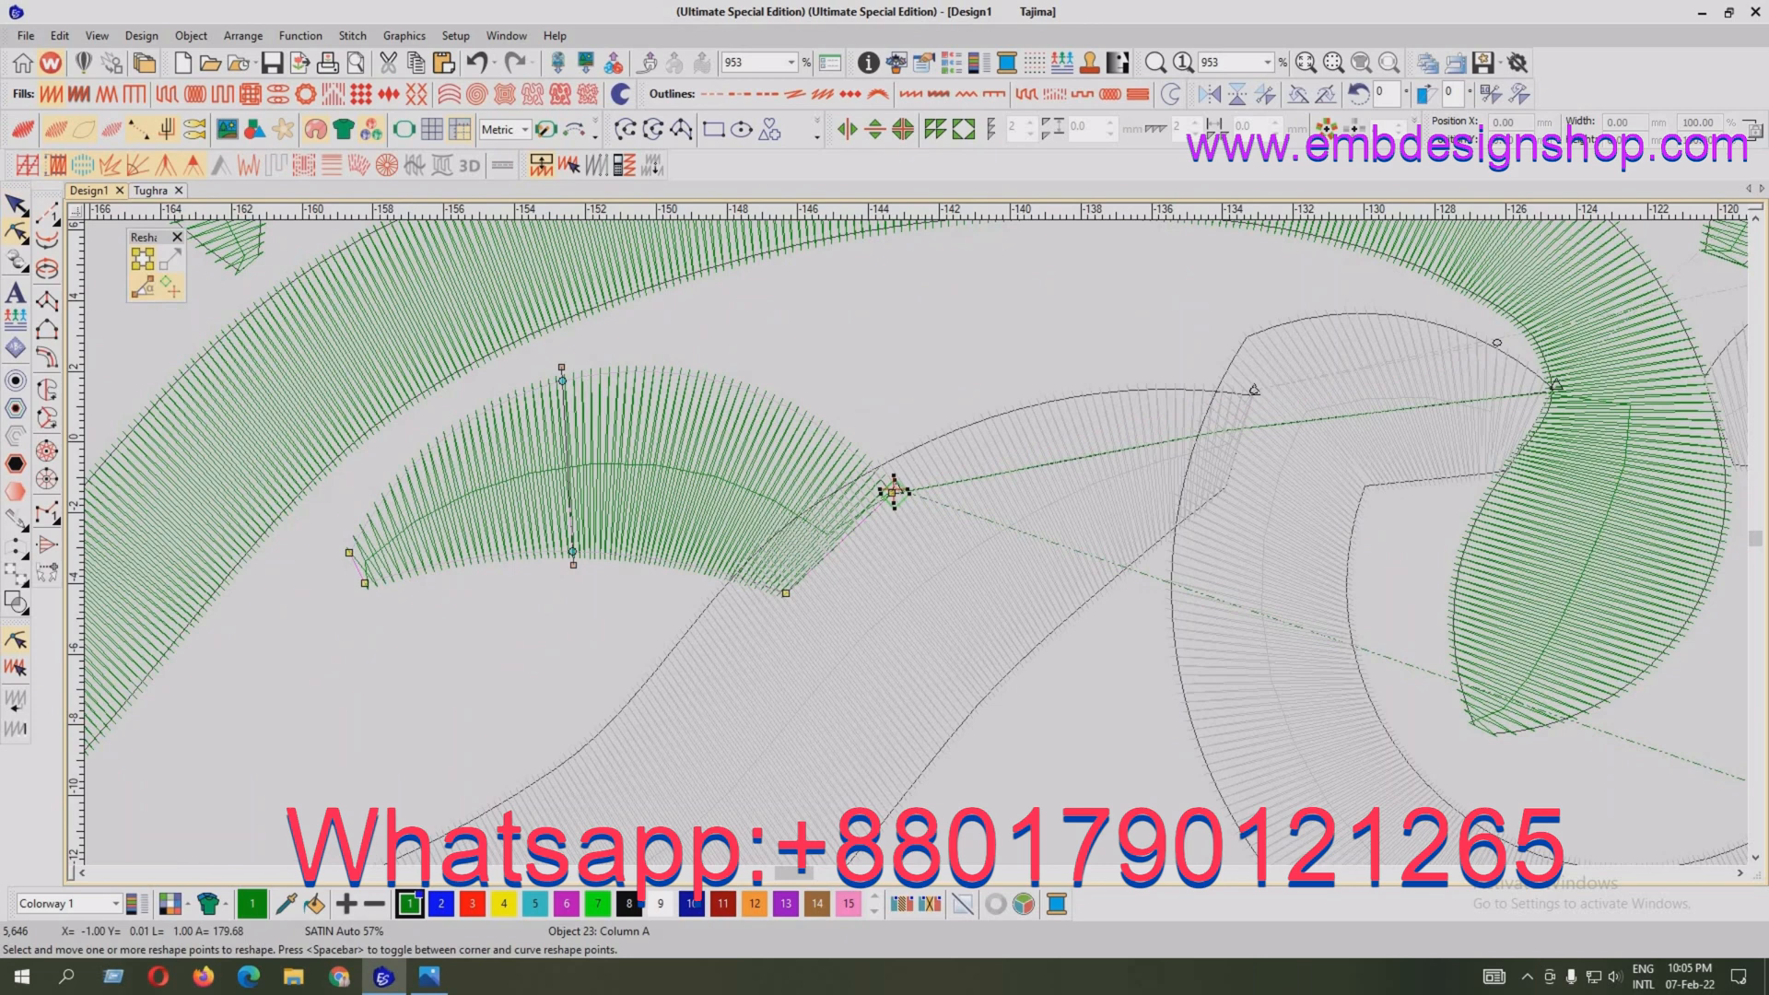
mouse_move(895, 494)
left_mouse_down()
mouse_move(917, 510)
mouse_move(875, 474)
left_mouse_up()
key("Escape")
Resequence the larger leaf, match its start point to the crescent leaf's end point, and shift its base corners slightly inward
key("Tab")
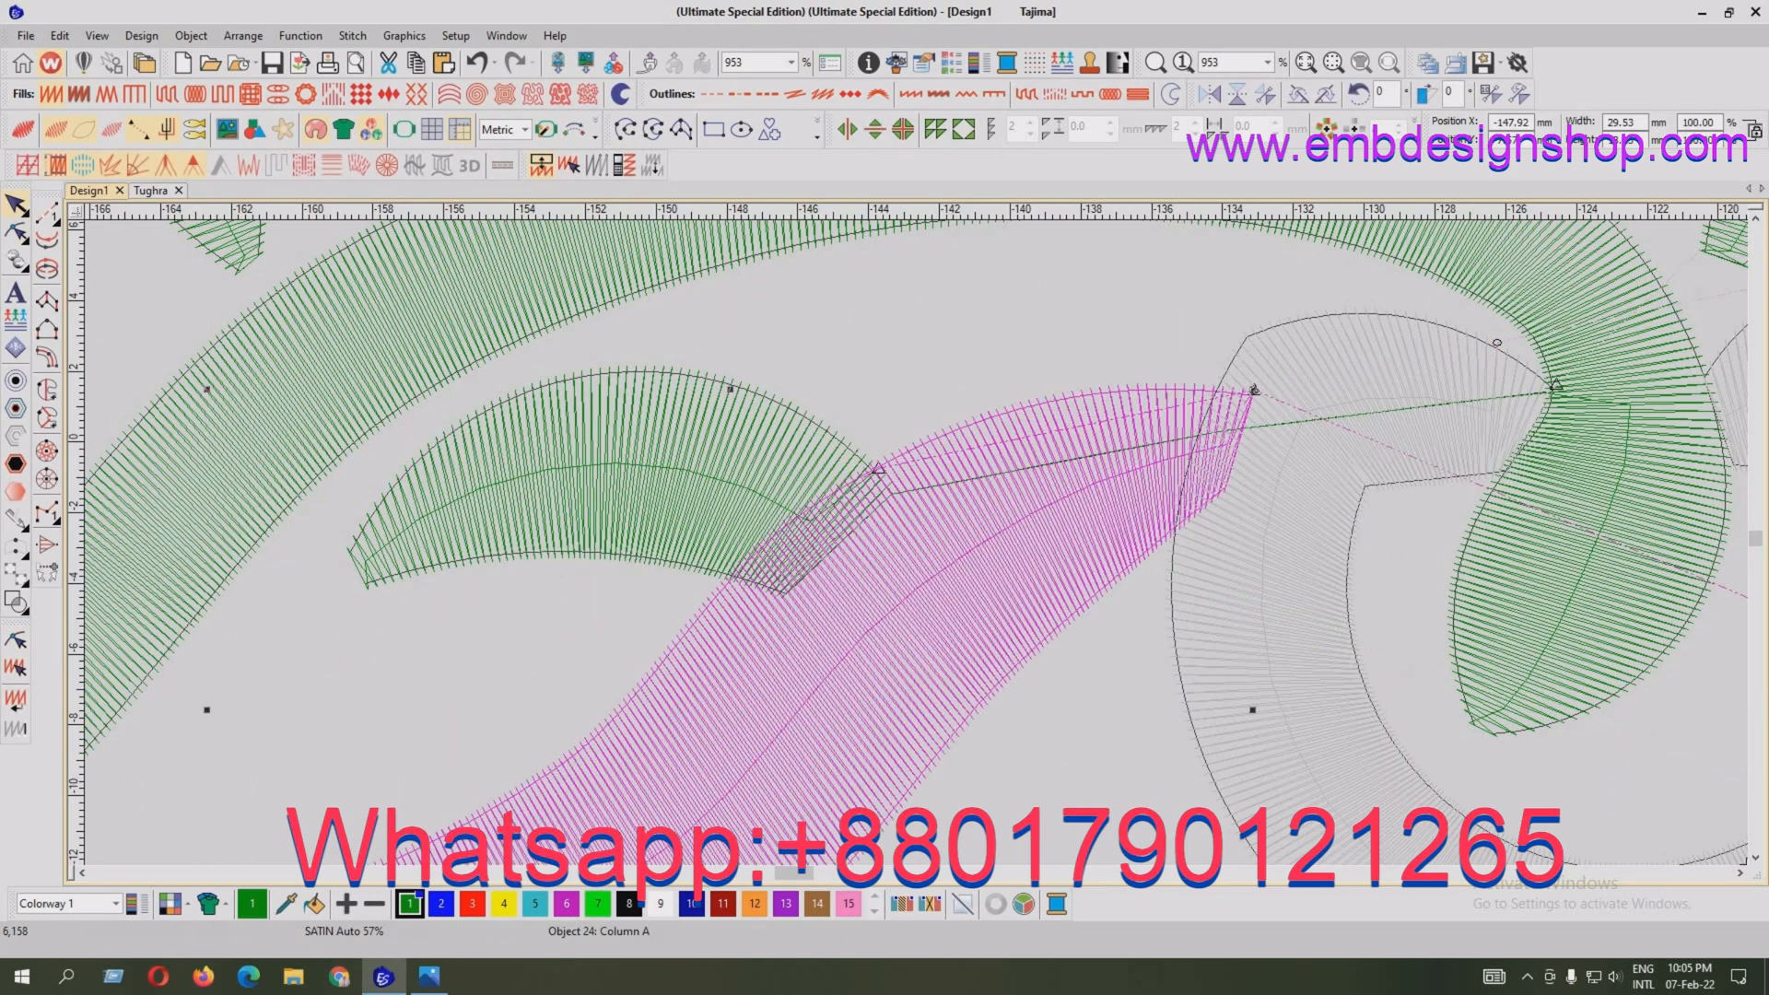
key("h")
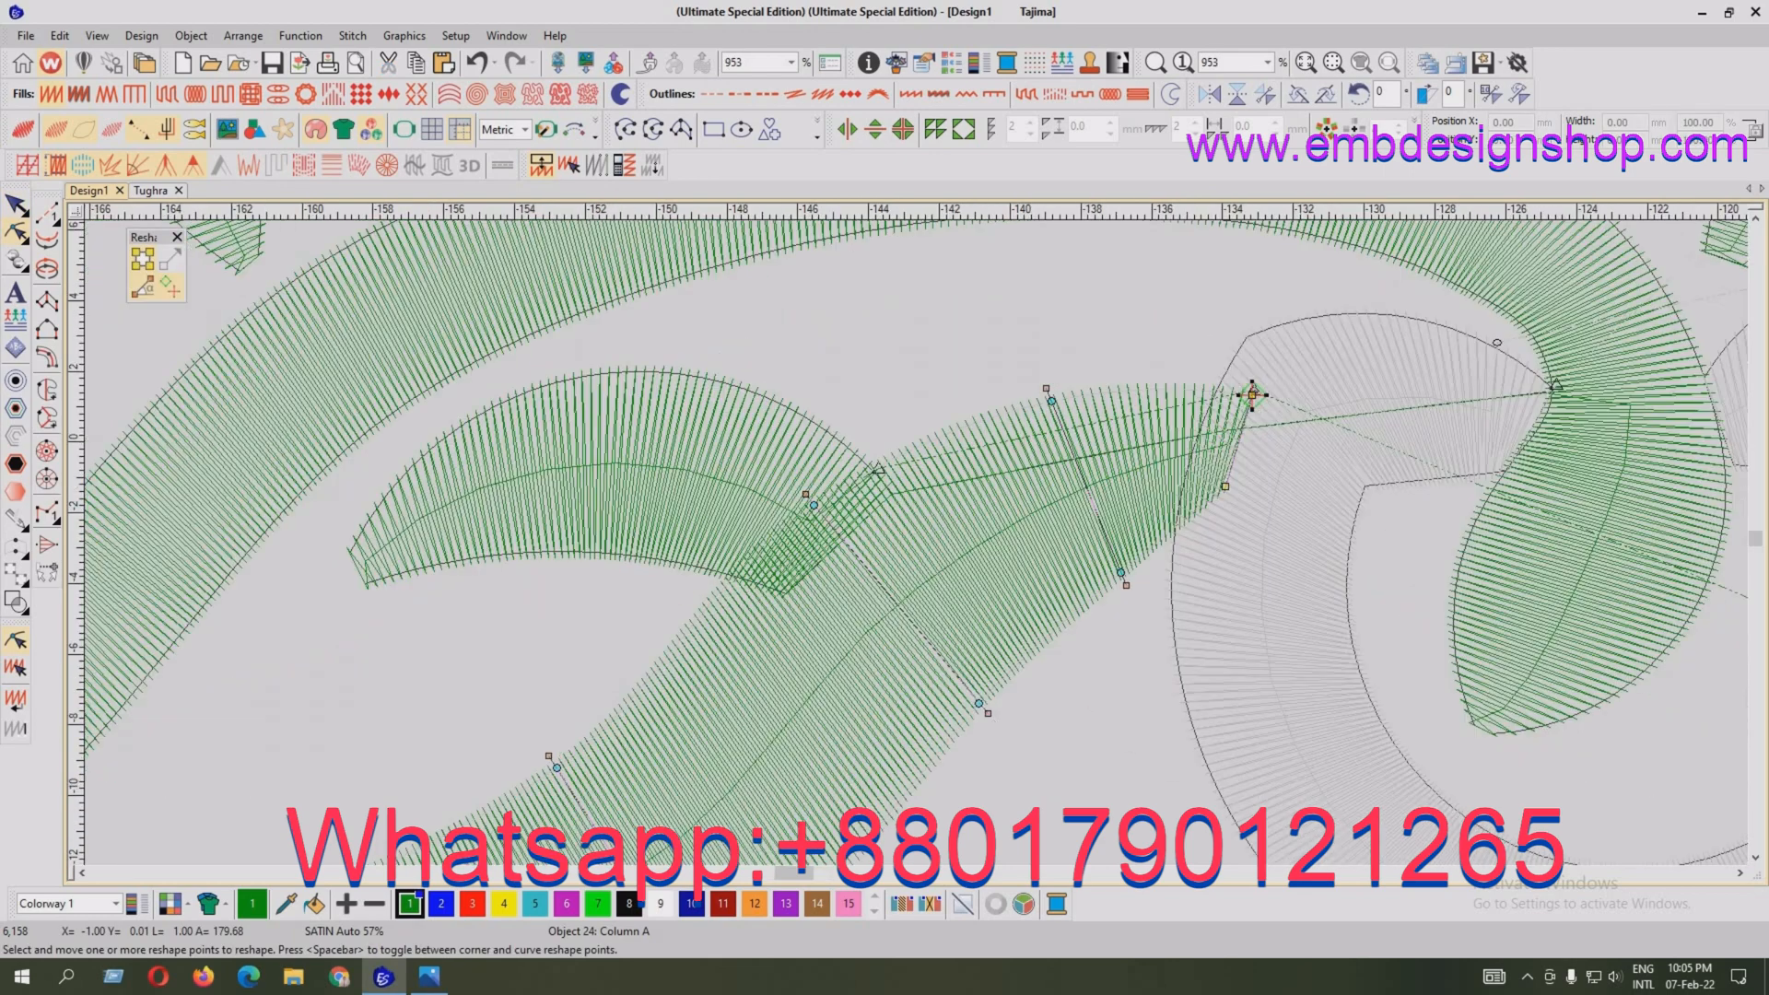
left_click_drag(878, 470, 869, 466)
left_click_drag(1252, 395, 1247, 398)
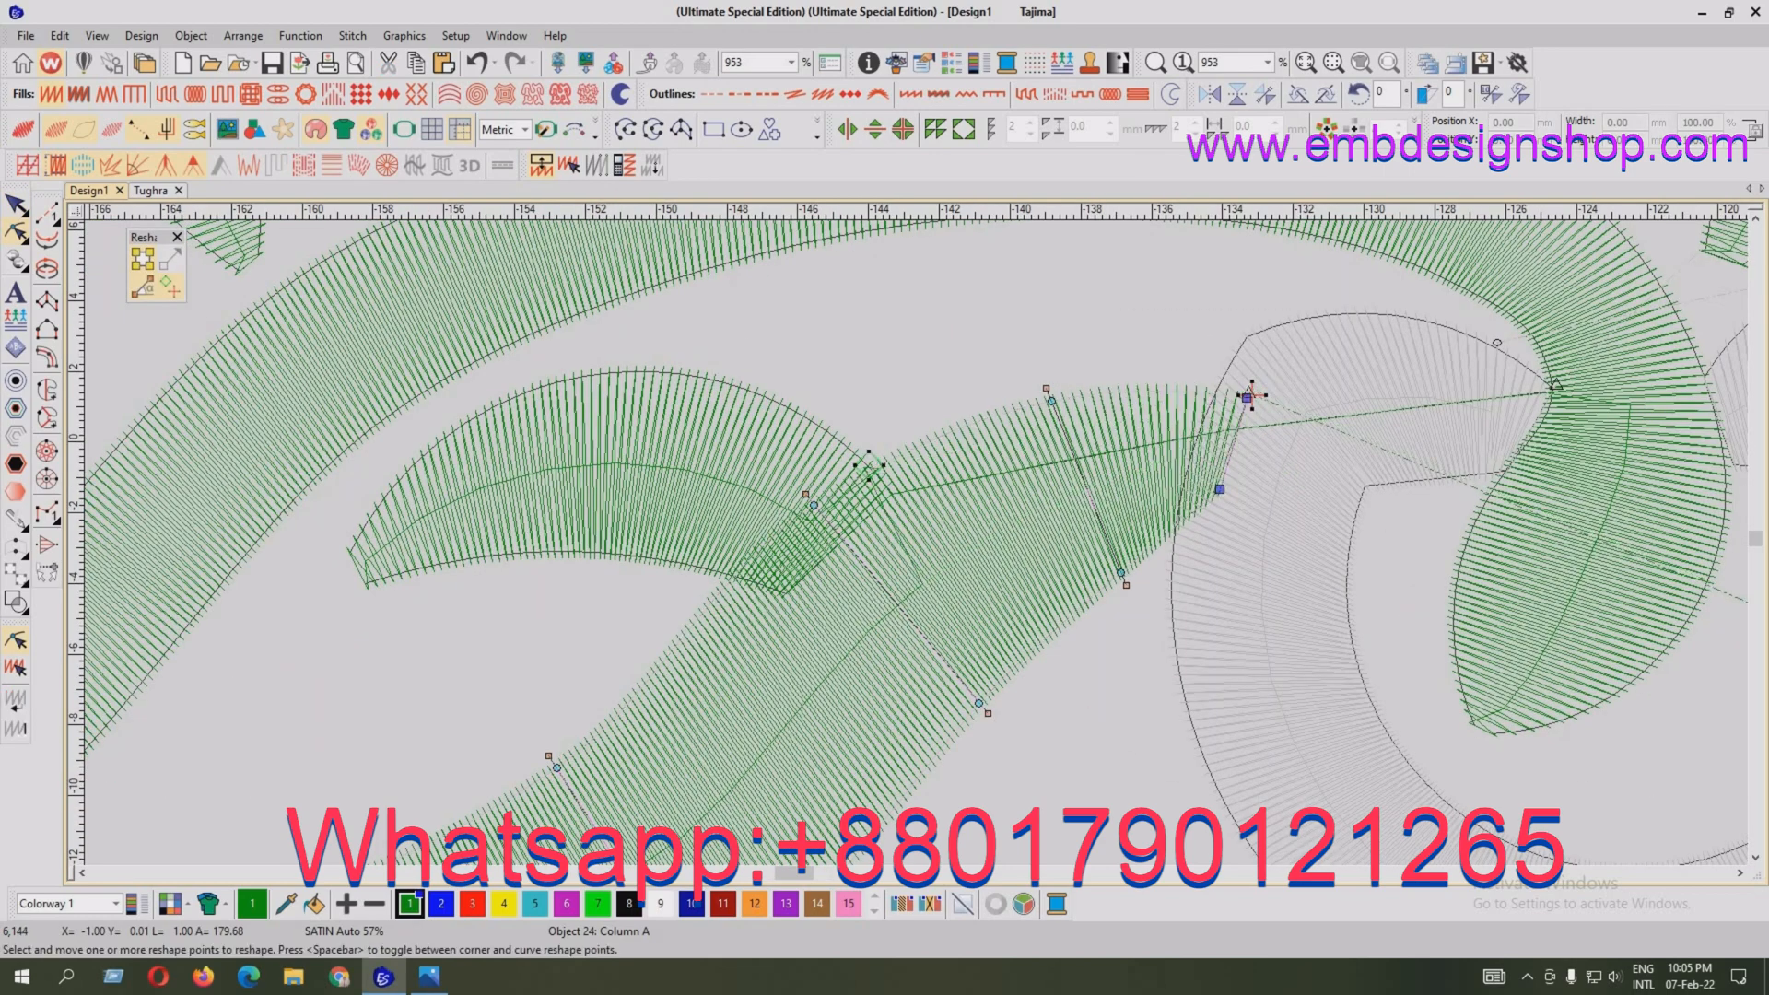
key("shift+z")
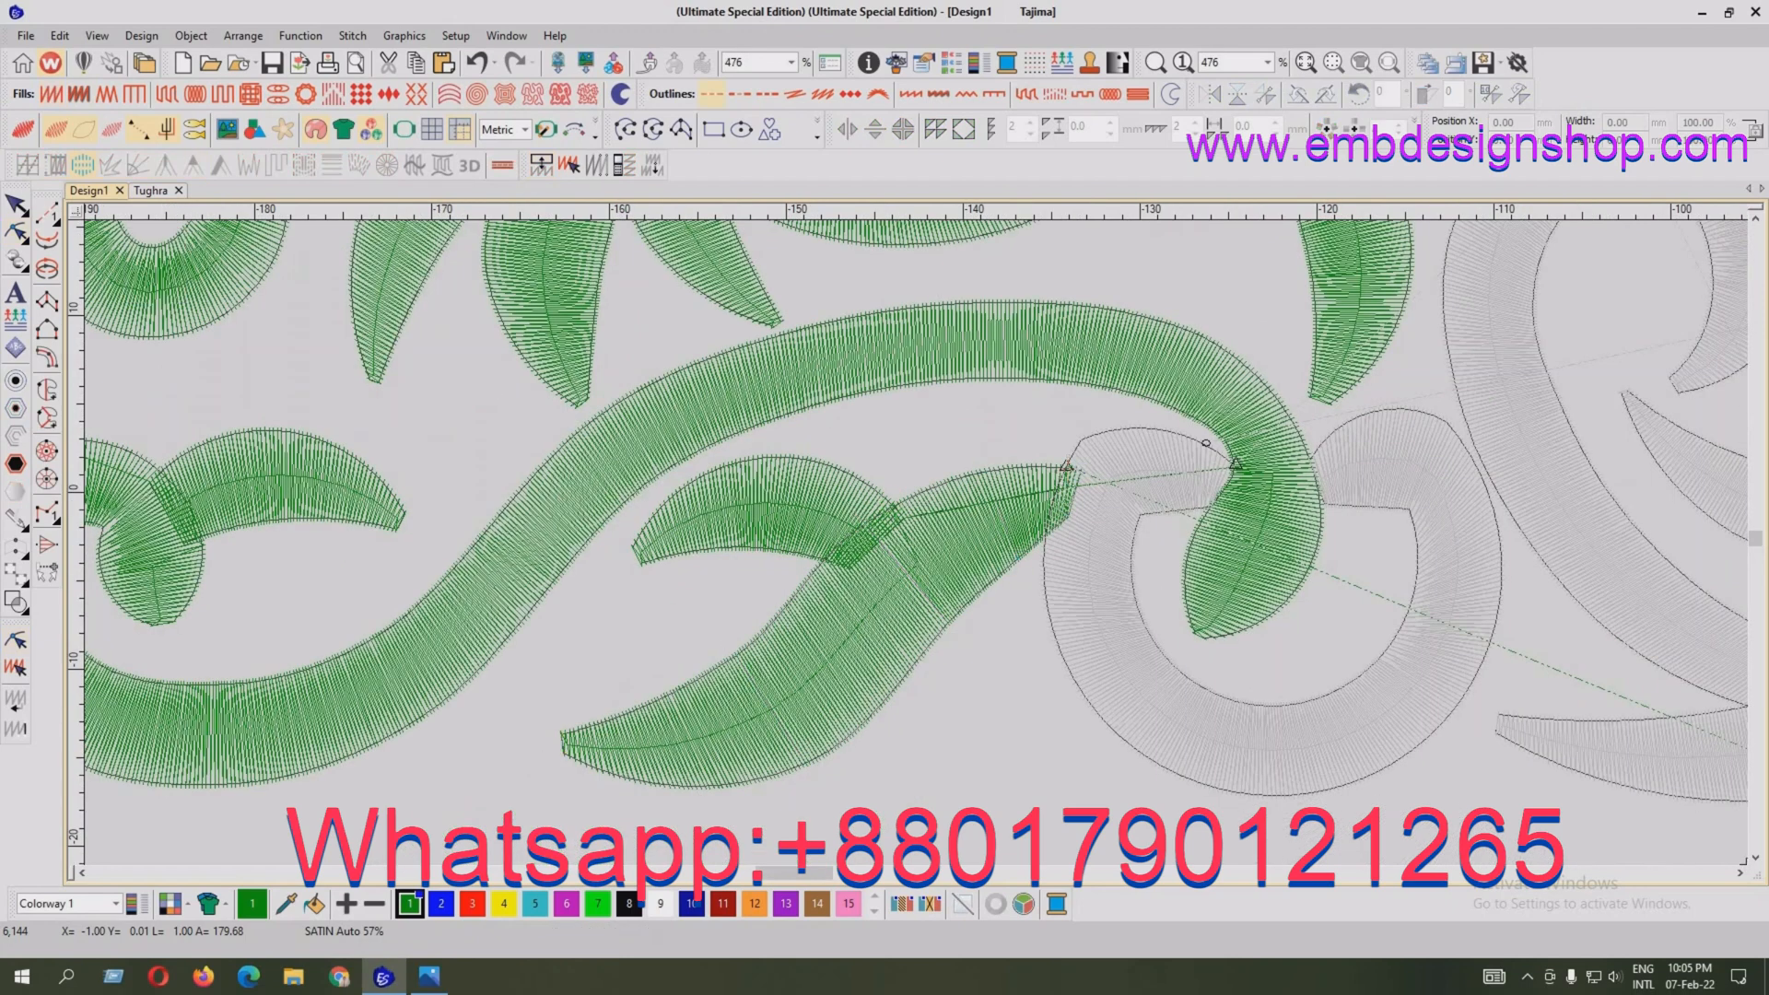
key("Escape")
Resequence the U-shaped column, with its start point at the larger leaf's base and end point on its right outer edge
key("ctrl+z")
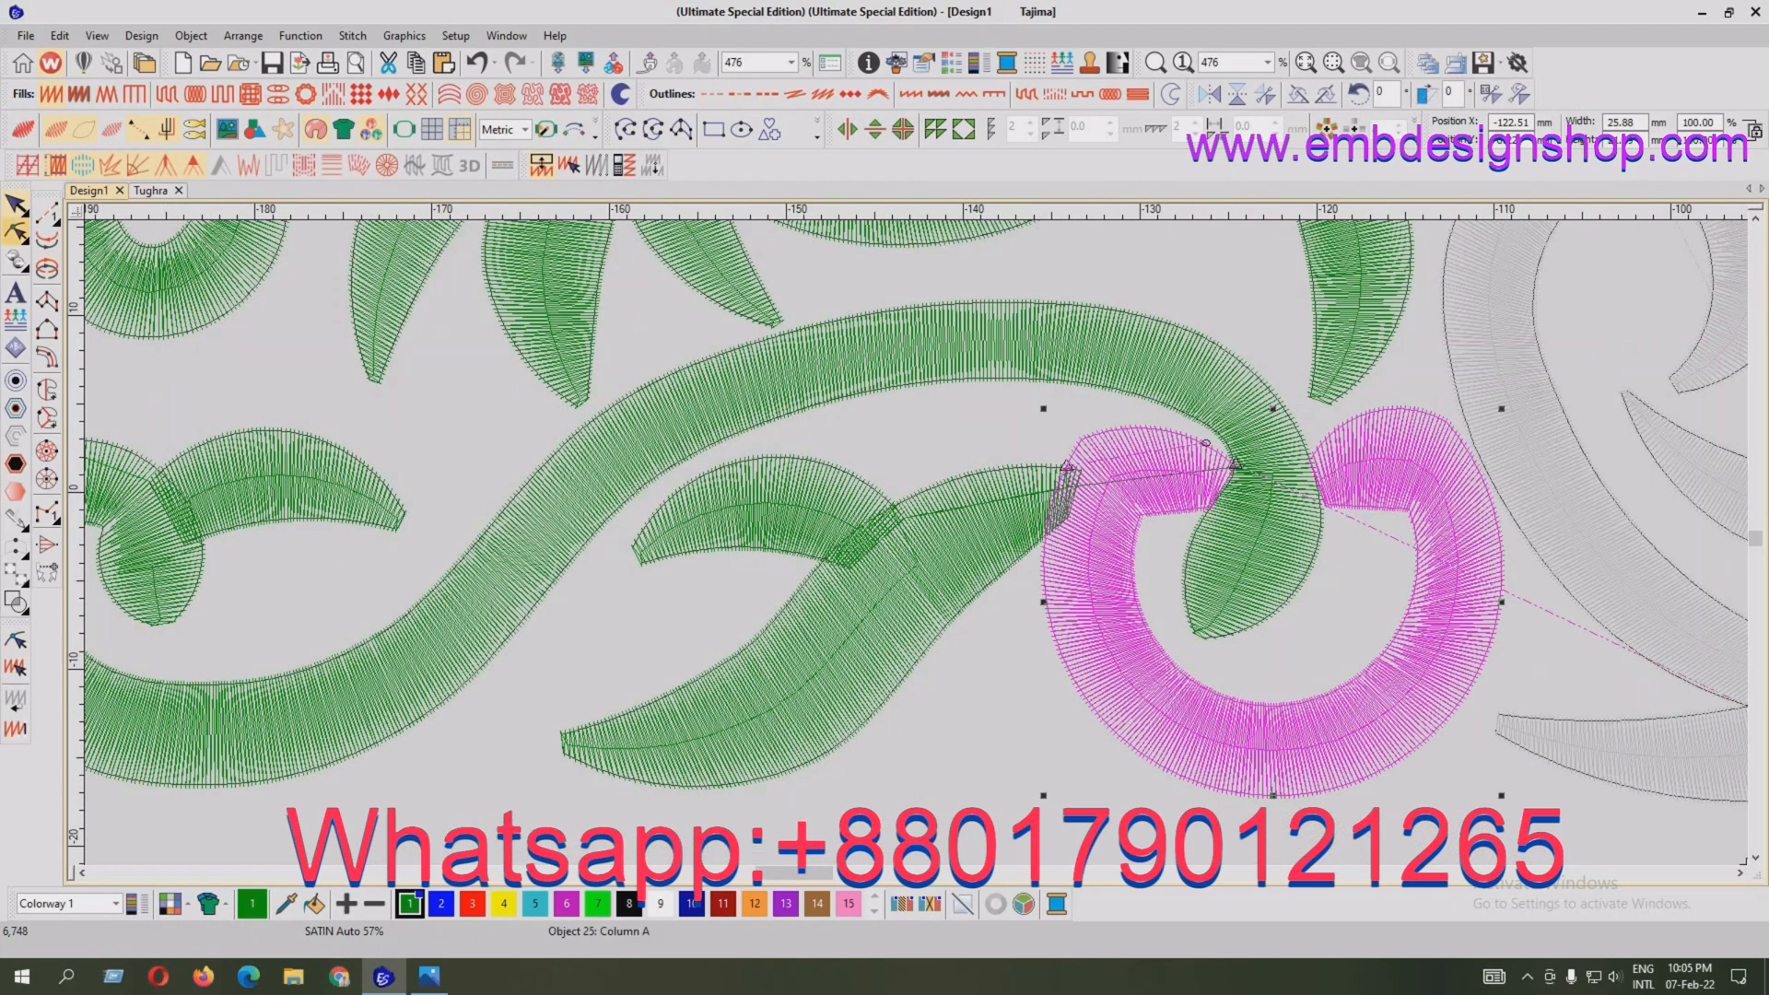
key("h")
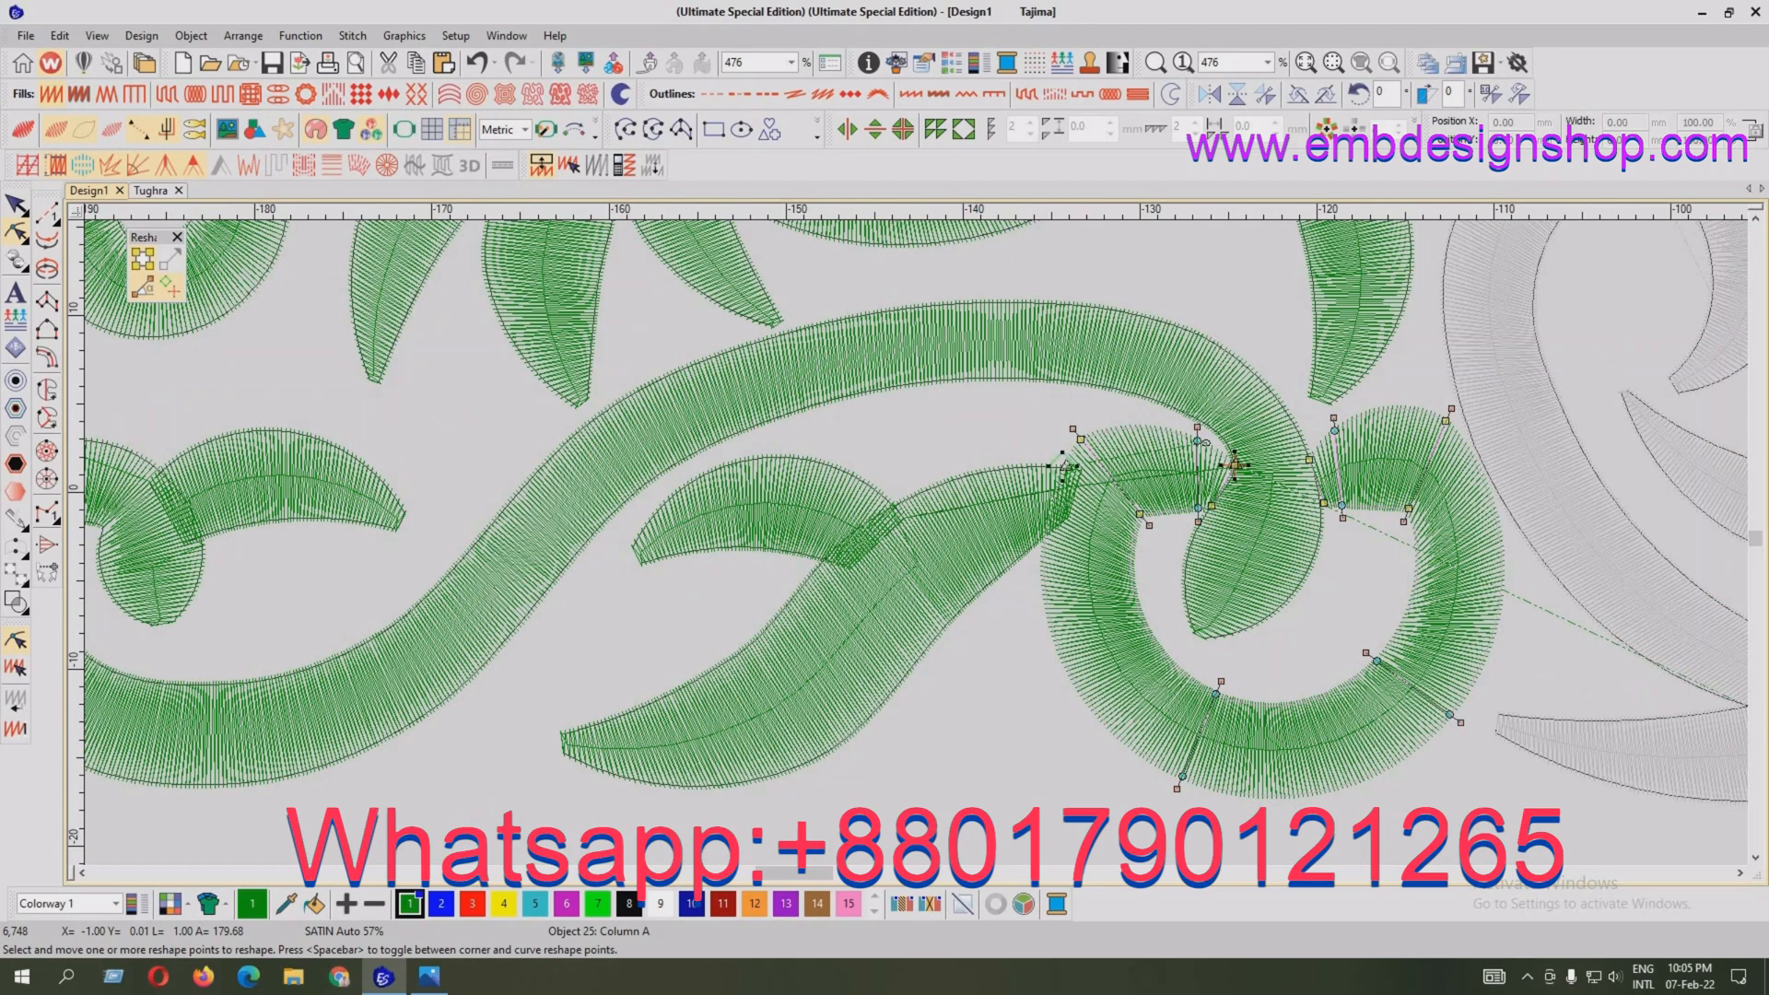
left_click(1065, 465)
left_click_drag(1295, 492, 1493, 486)
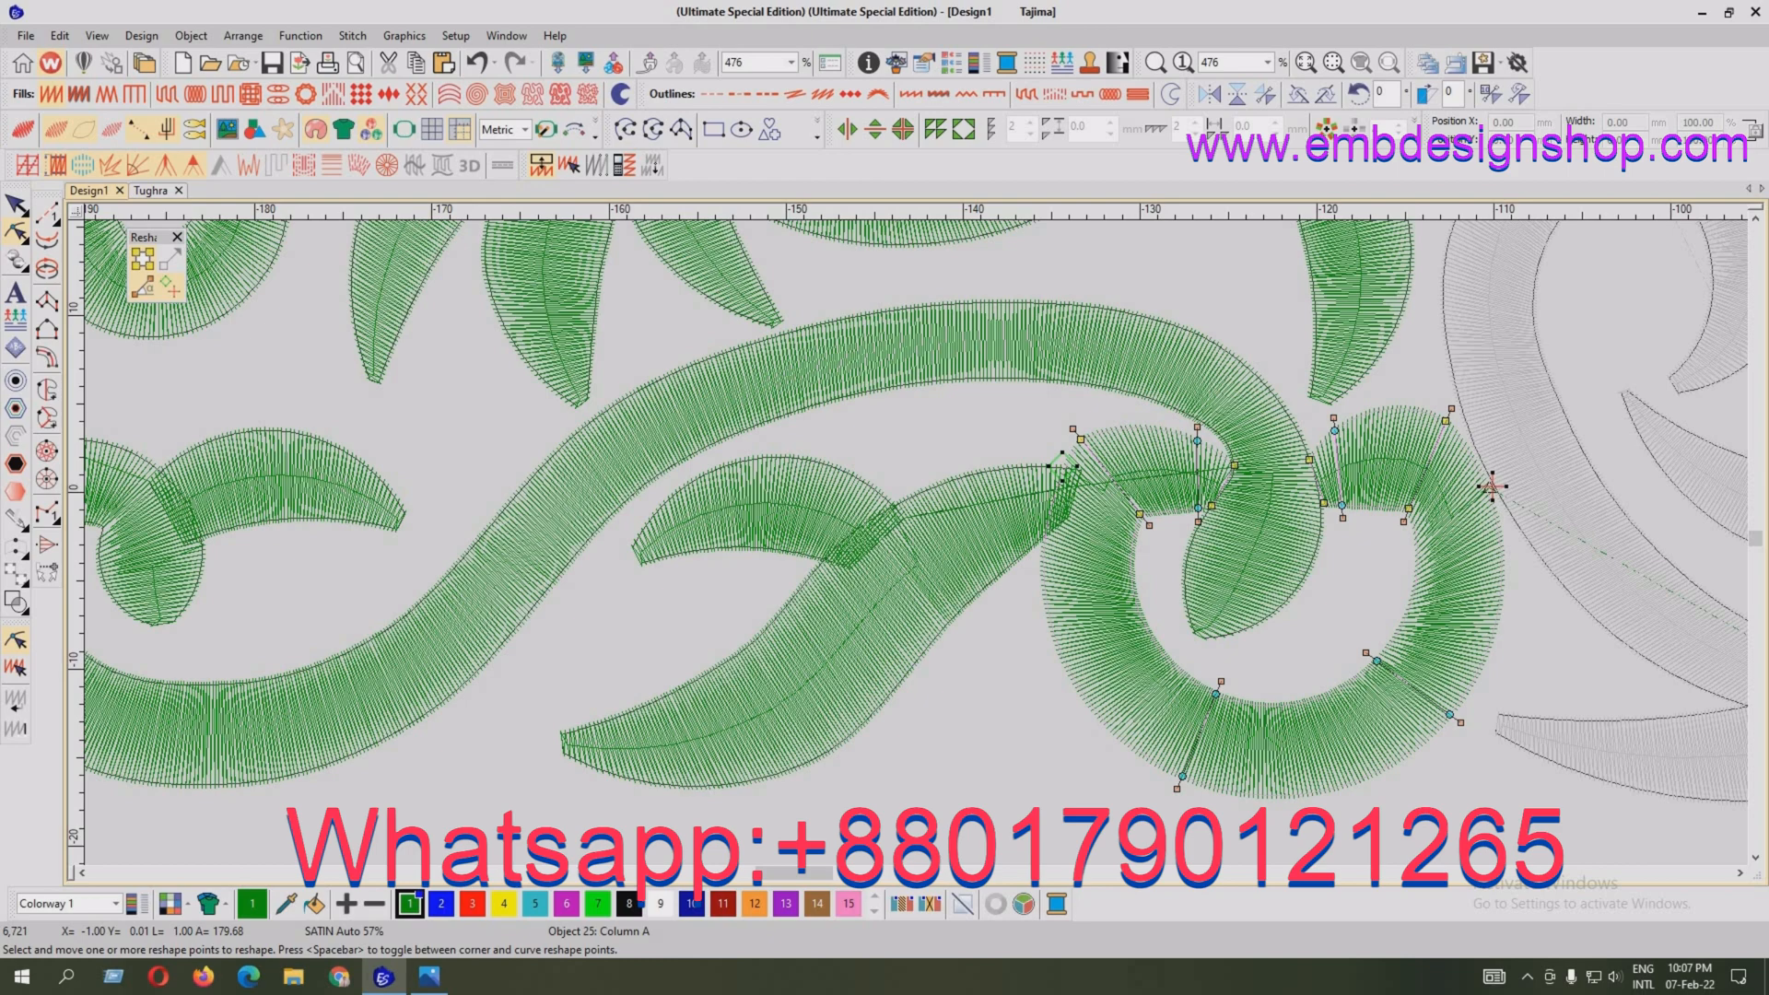
Draw a curved run stitch from the U-shaped column's end point up inside the grey spiral's left arm to the leaf base above
key("shift+z")
key("shift+z")
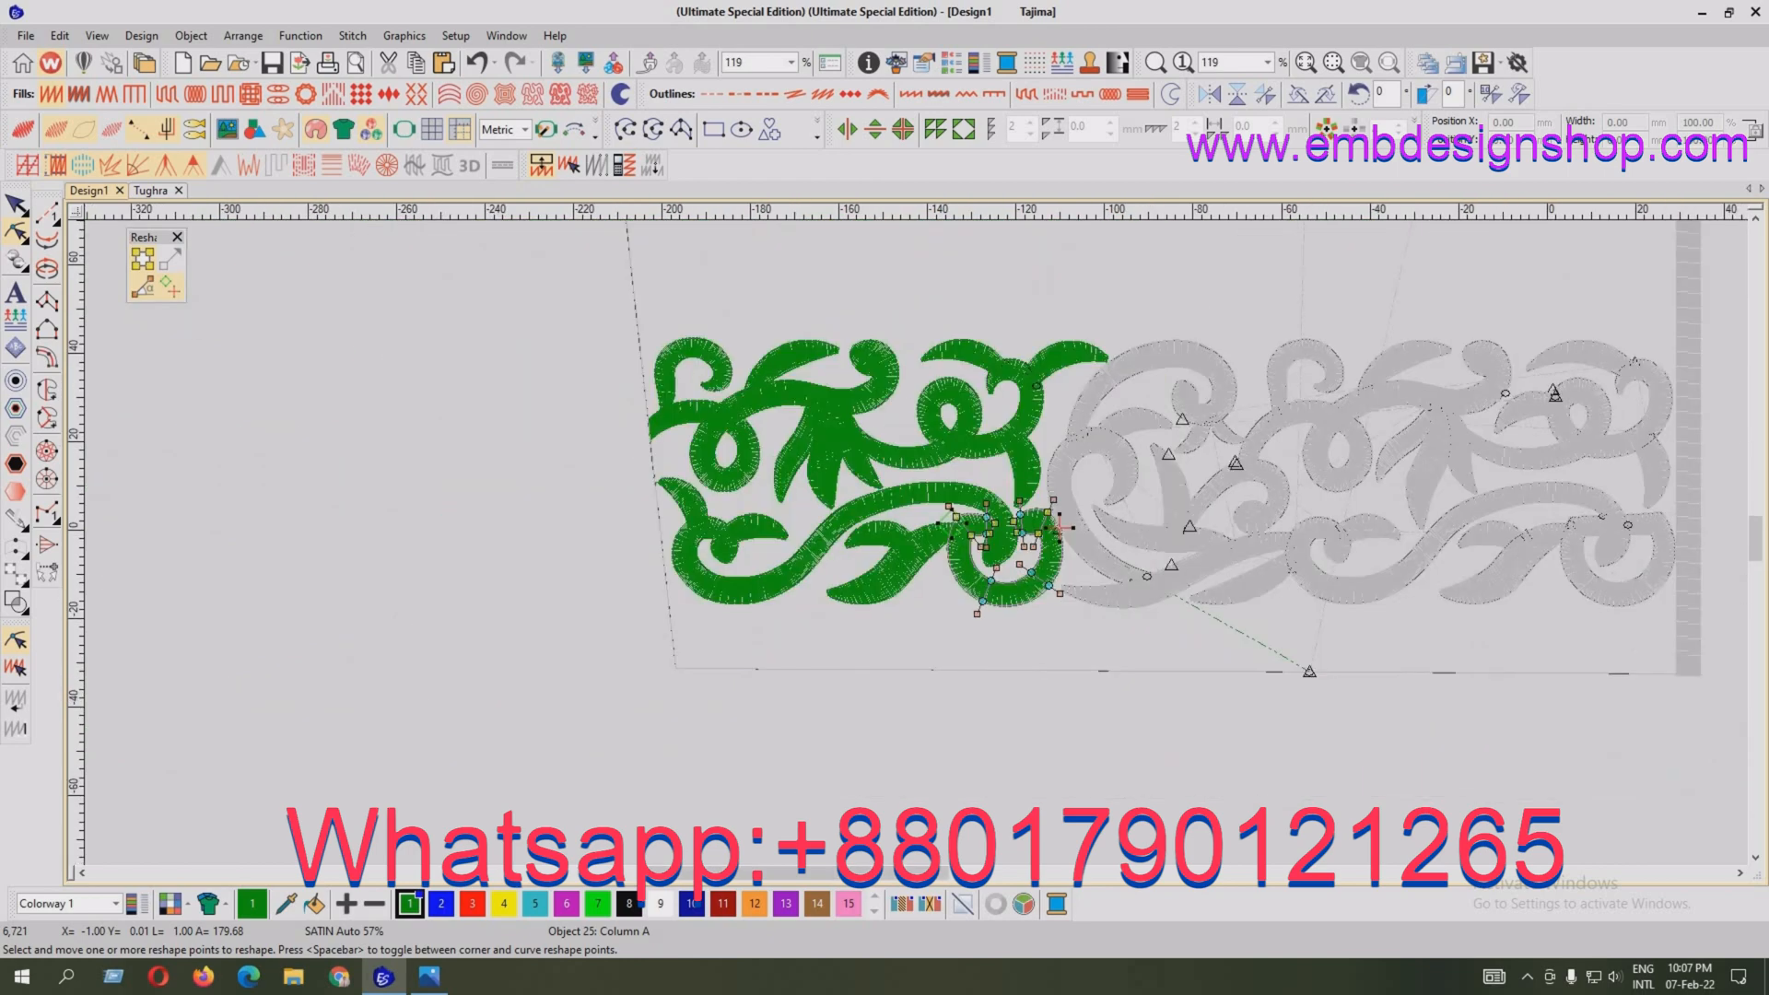
key("b")
left_click_drag(966, 439, 1149, 604)
key("z")
key("r")
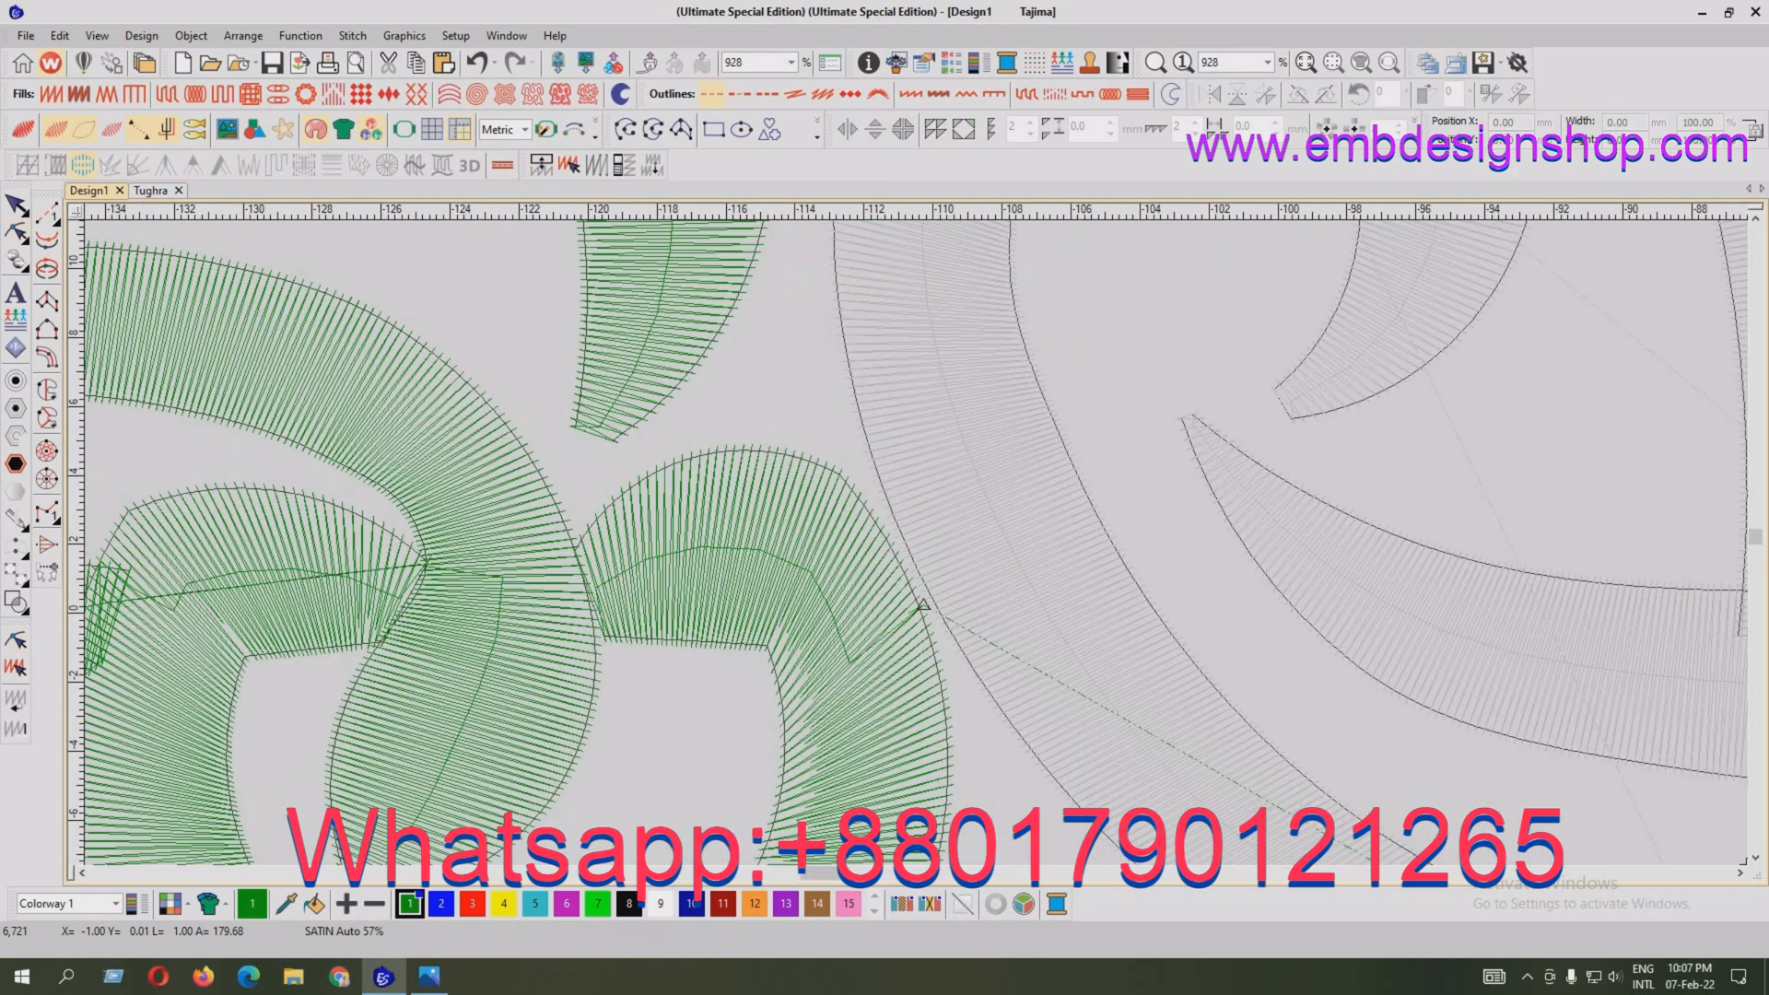
left_click(933, 605)
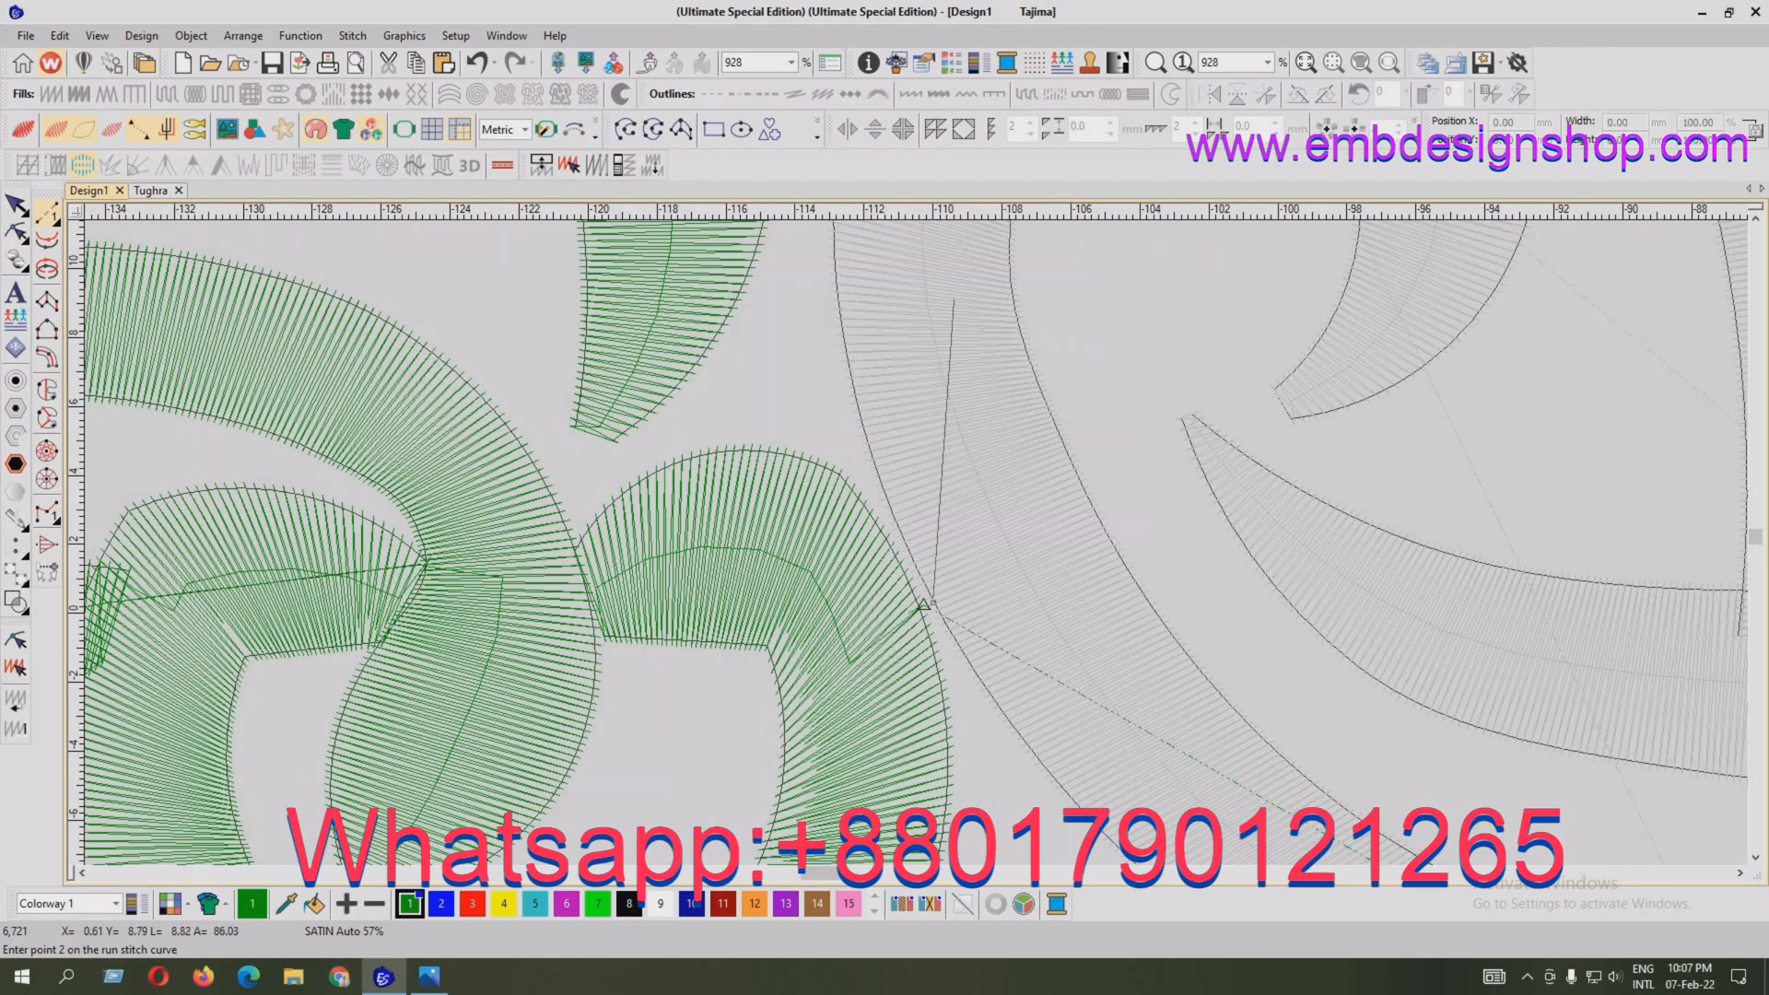
left_click(951, 306)
key("shift+z")
key("BackSpace")
left_click(953, 520)
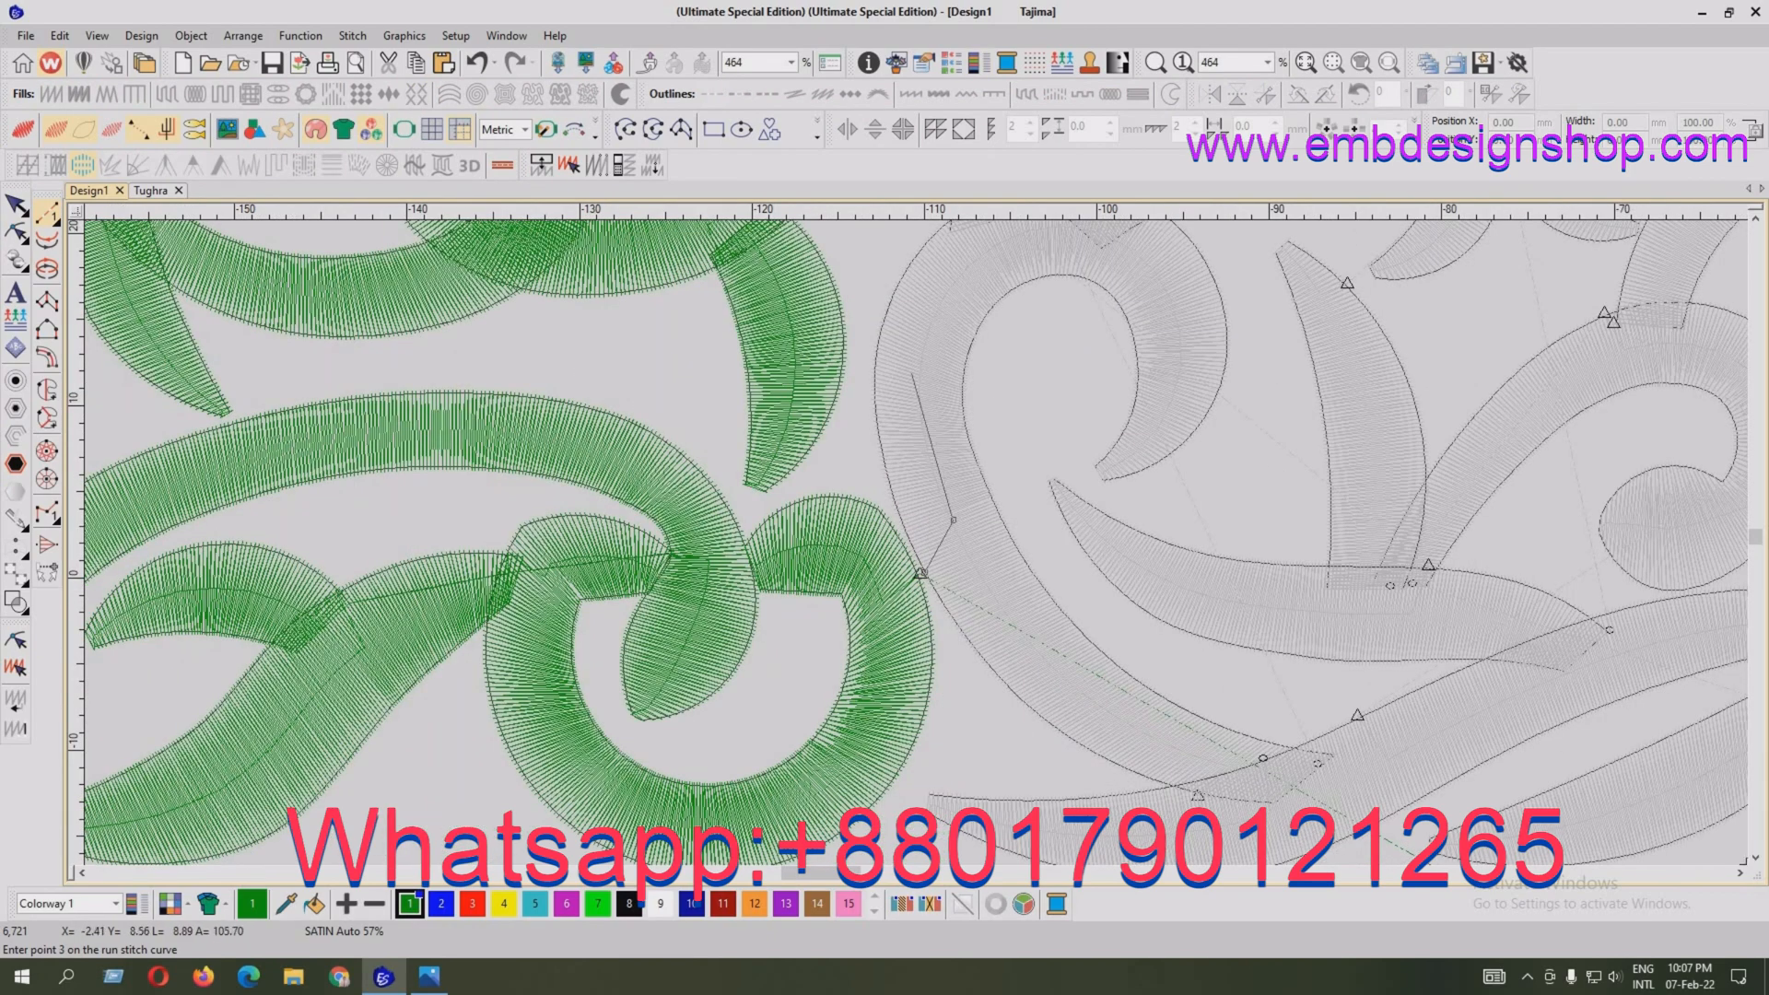
left_click(921, 384)
middle_click(953, 388)
middle_click(1021, 398)
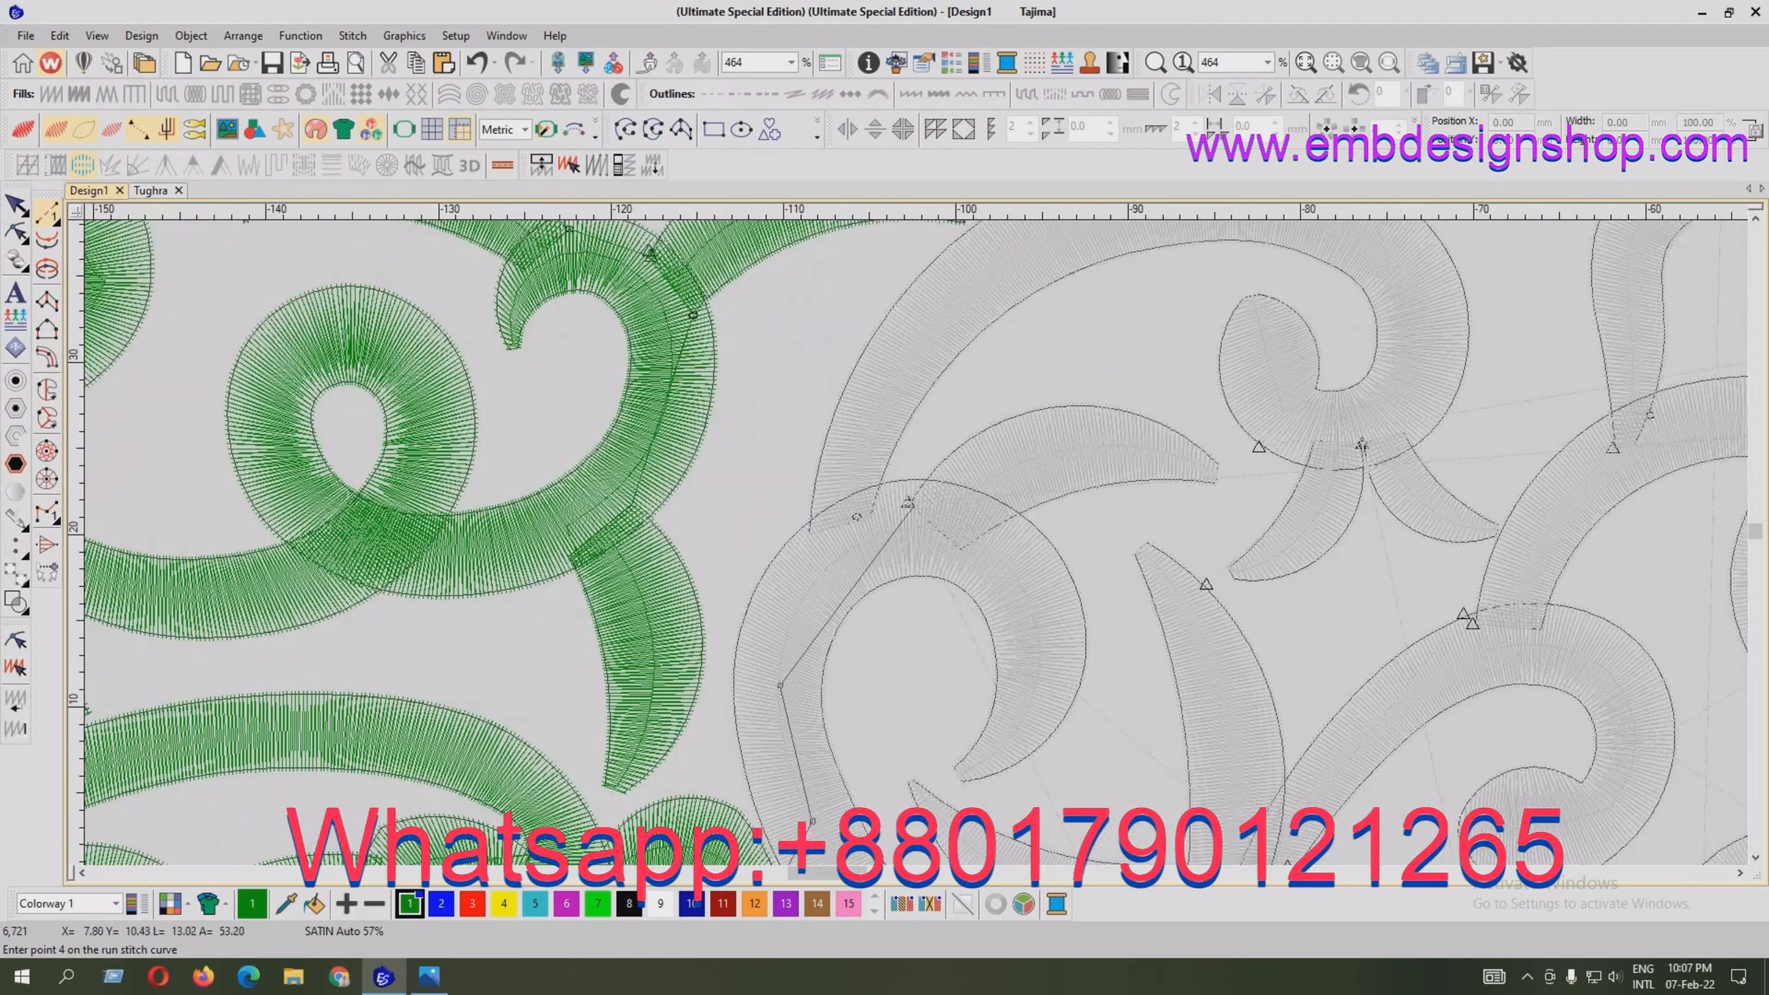
left_click(909, 502)
key("BackSpace")
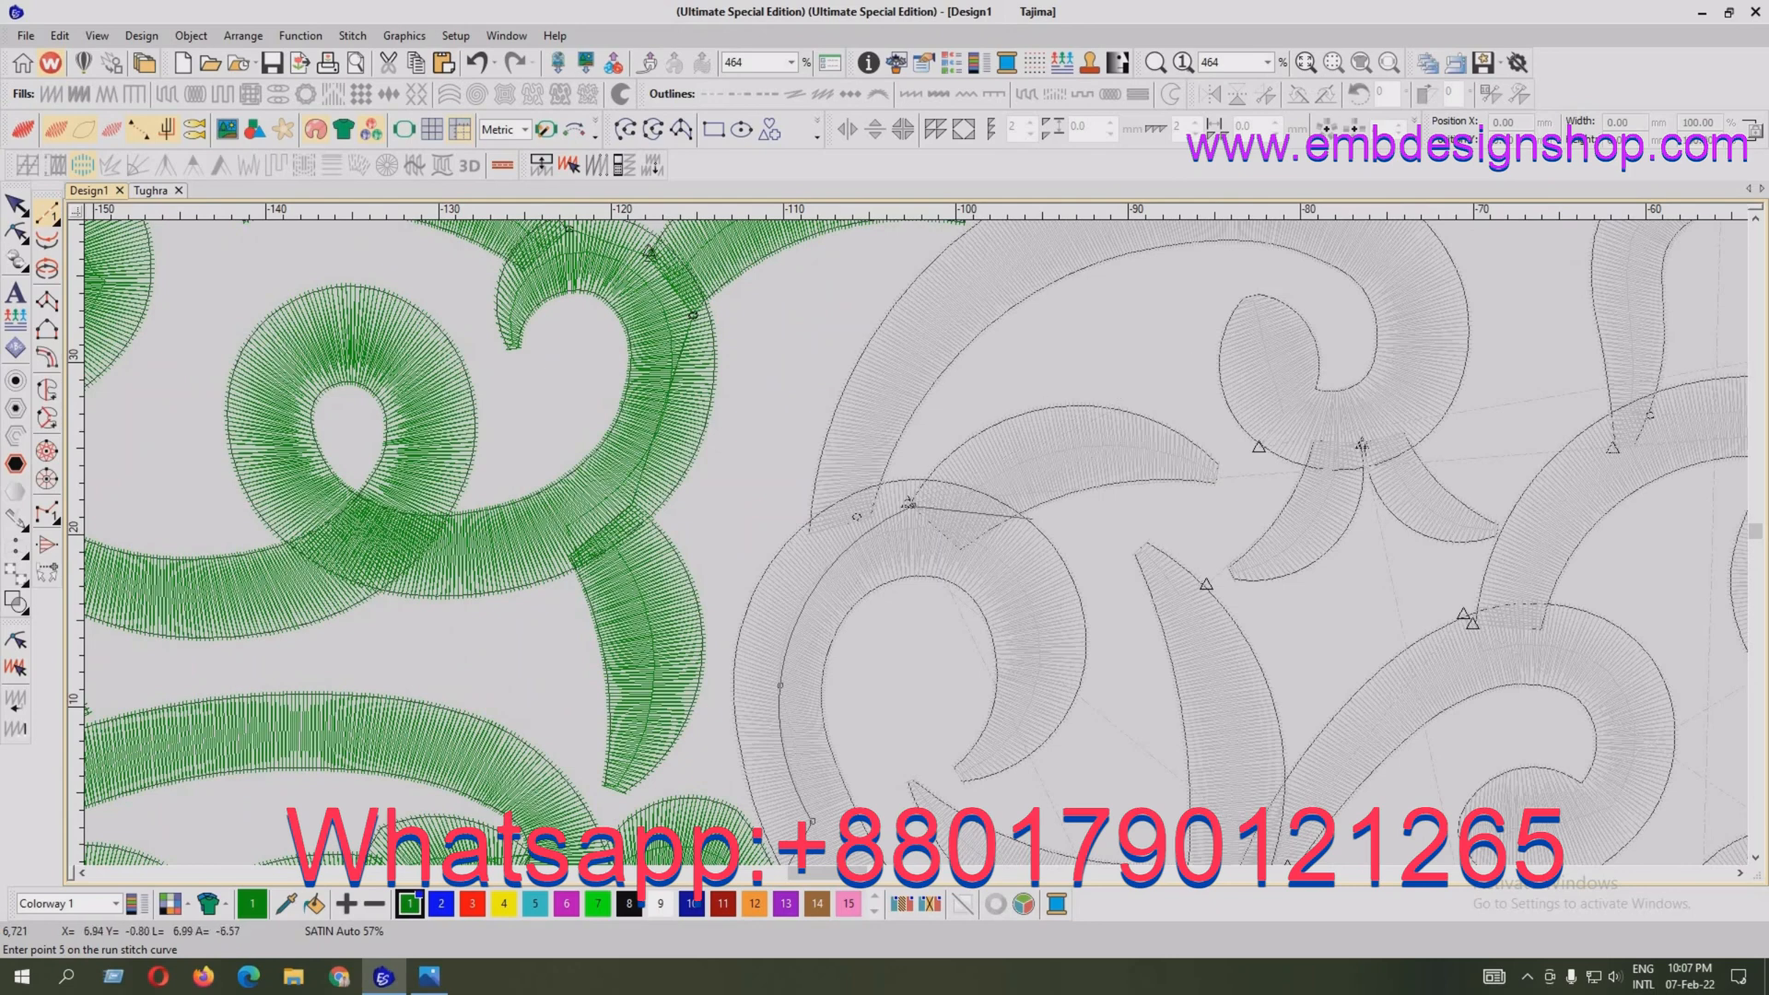
key("z")
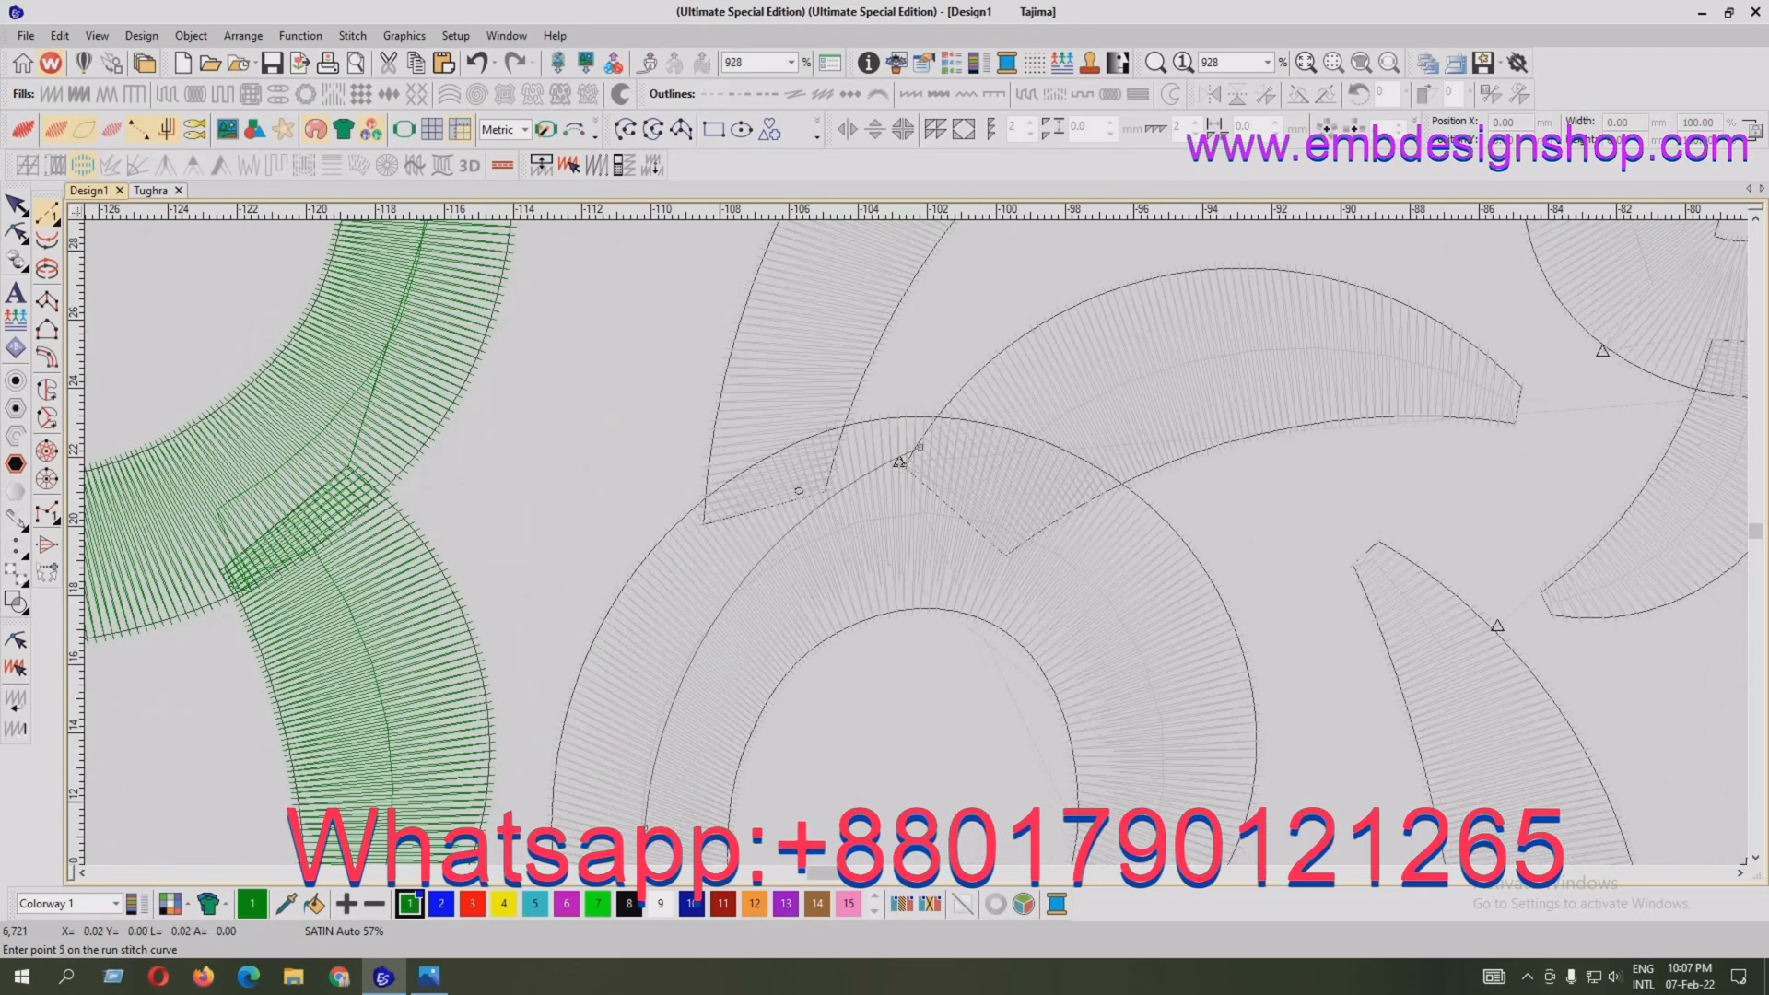
left_click(920, 444)
key("Return")
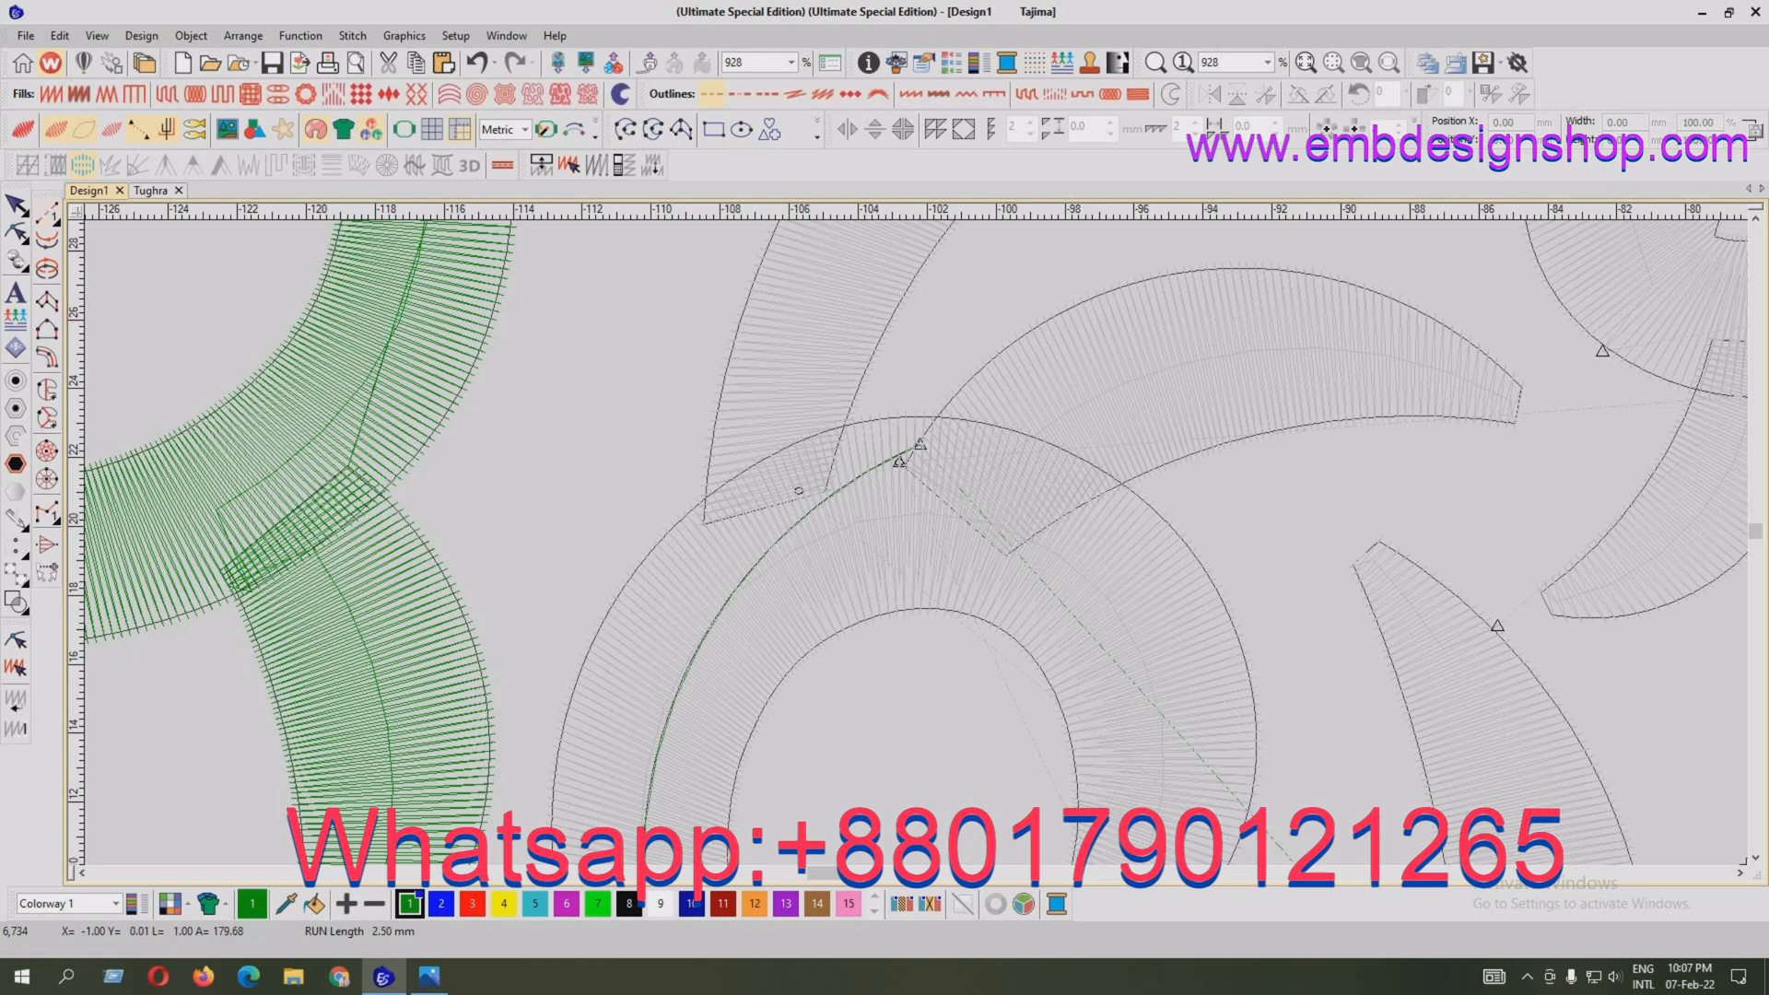
Resequence the leaf above the spiral, pull in both base corners, and move its end point to its lower base corner
key("Escape")
left_click(1018, 392)
key("ctrl+x")
key("ctrl+v")
key("h")
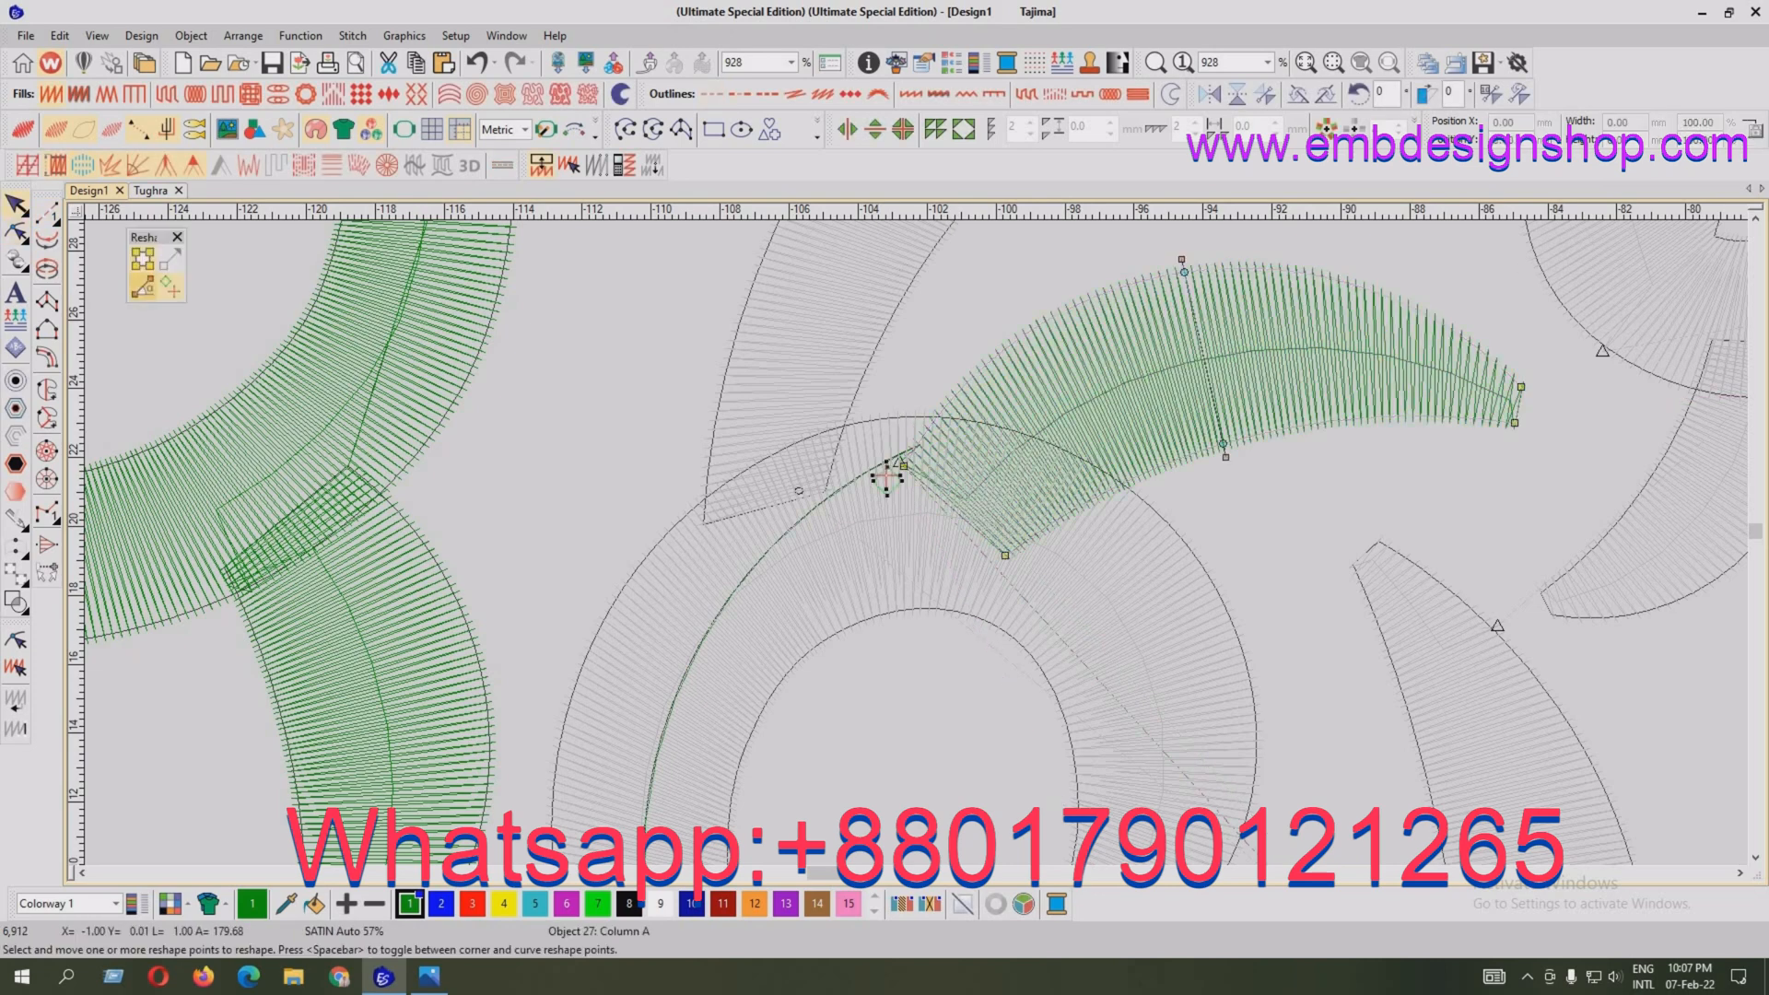
left_click_drag(907, 467, 915, 446)
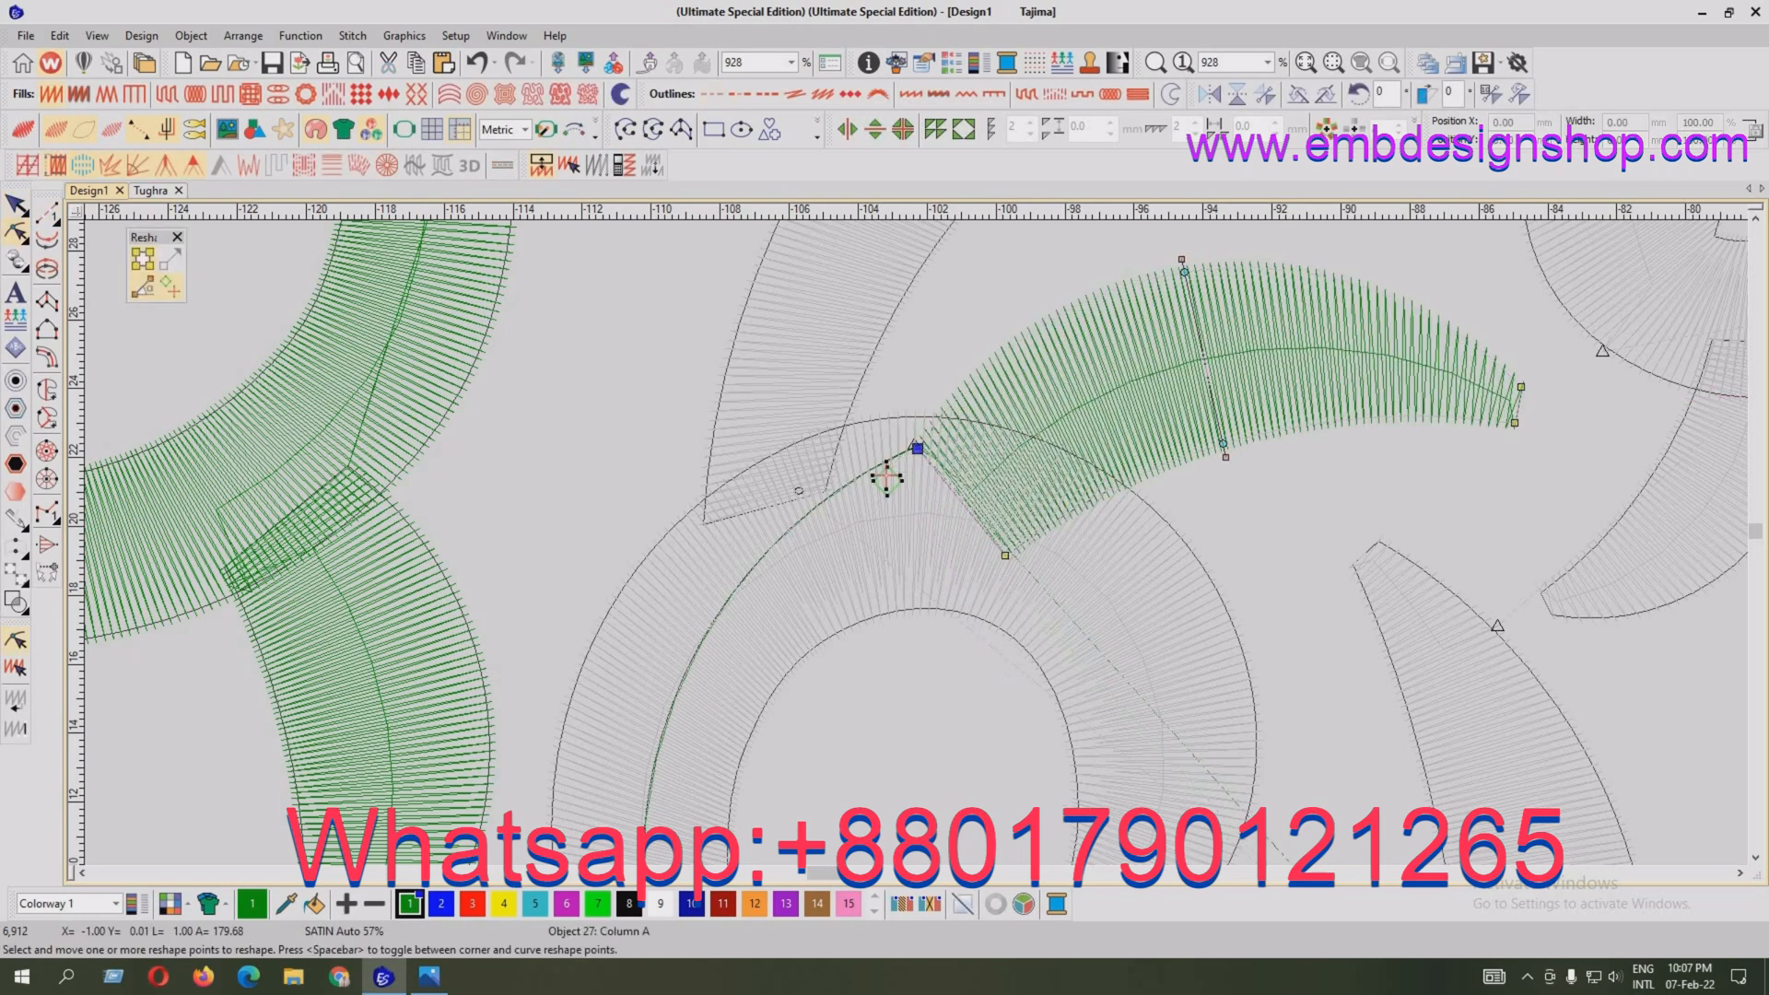
left_click_drag(1005, 555, 1048, 510)
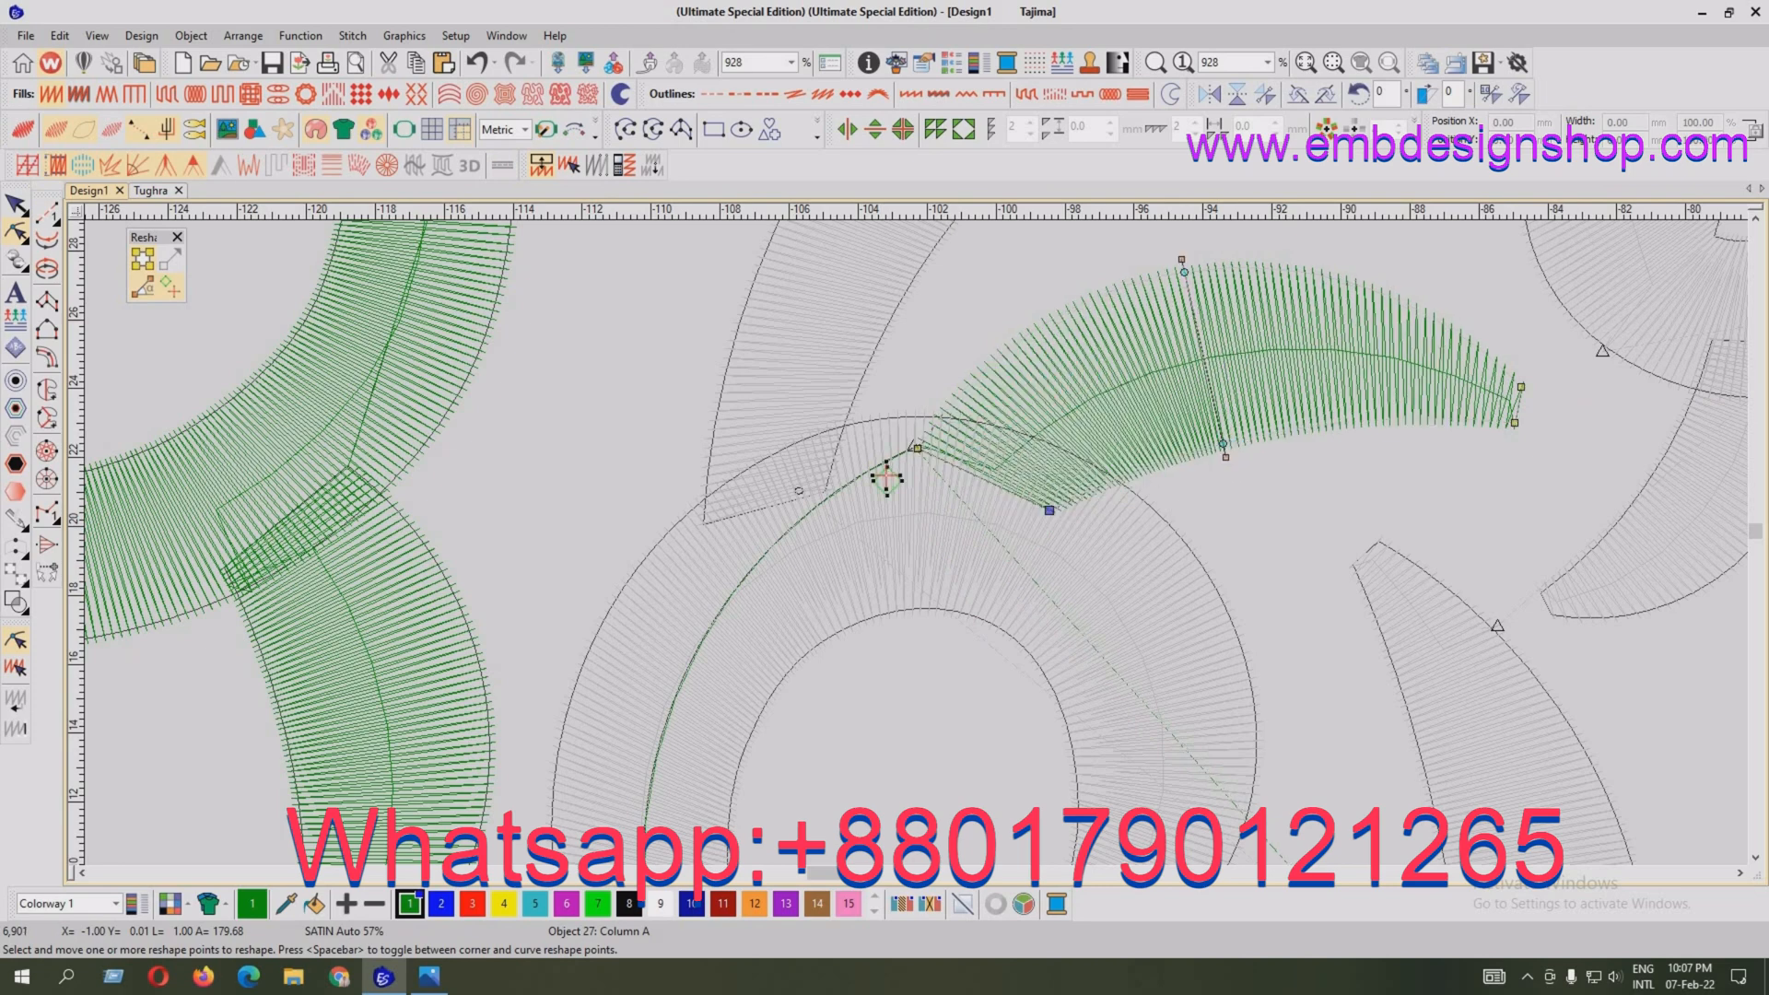
left_click_drag(886, 475, 1052, 515)
key("Escape")
key("Escape")
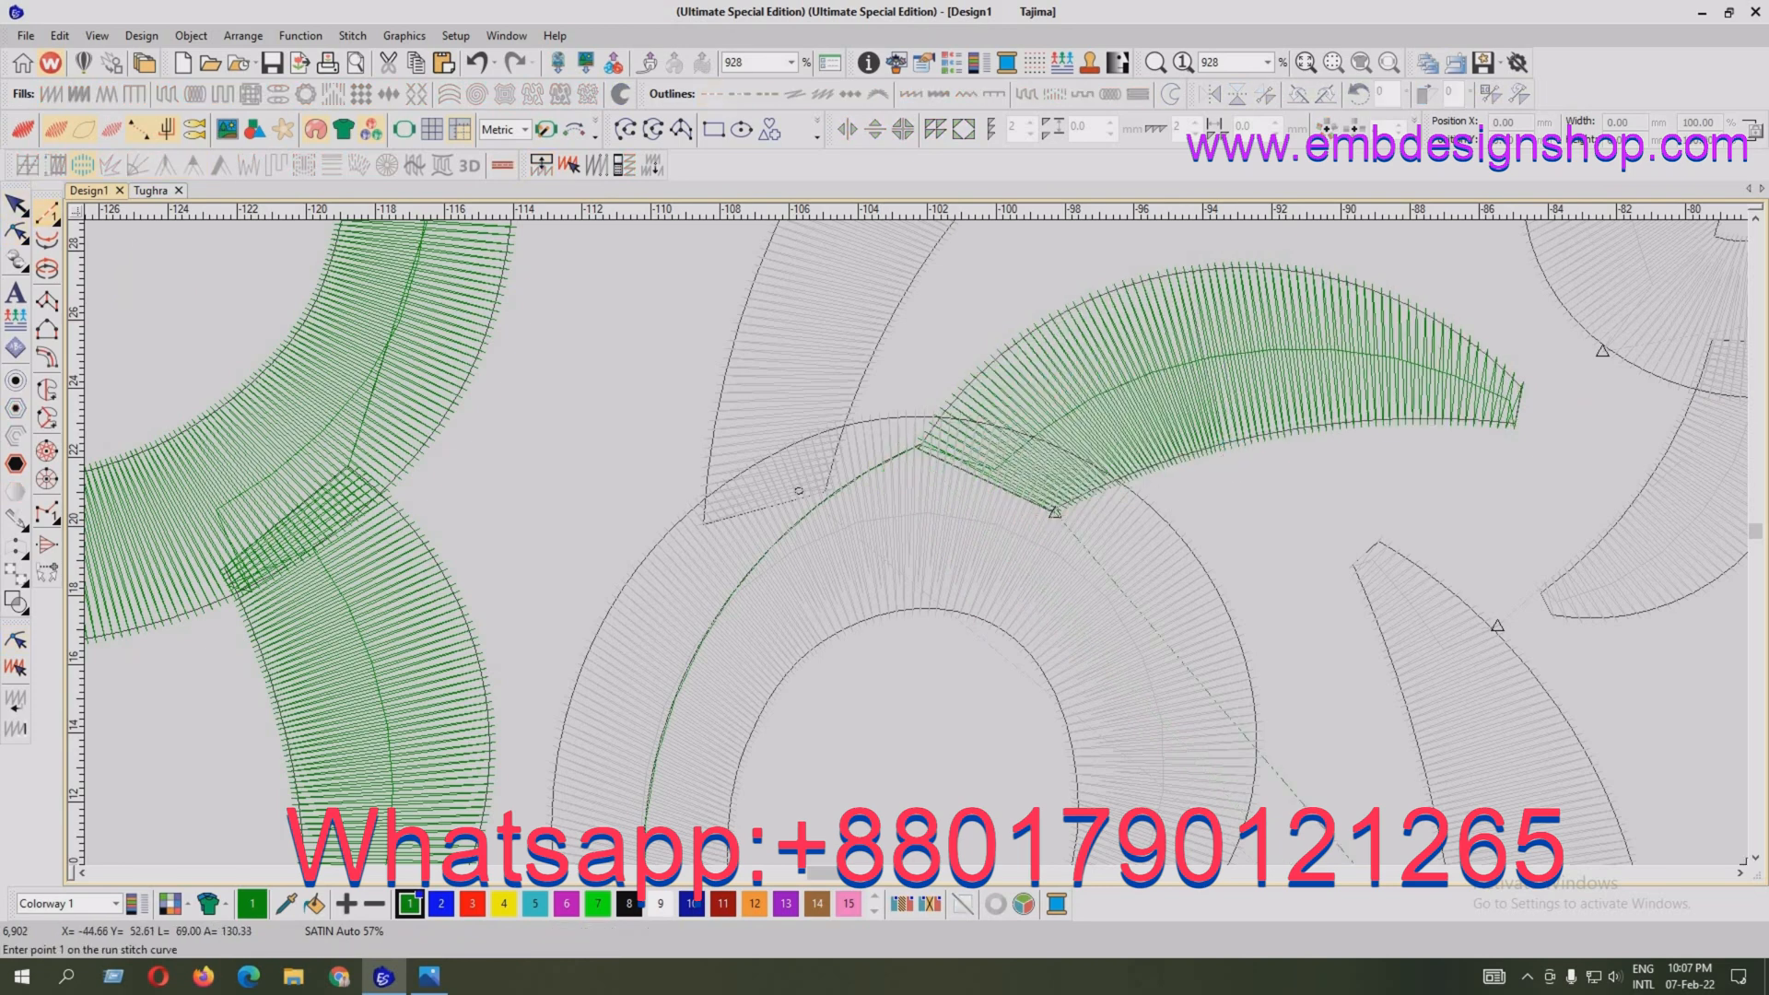
Plot a run stitch from the leaf's lower base corner to the large arched column's foot and along the arch's centre
left_click(1053, 510)
left_click(786, 496)
left_click(834, 299)
key("shift+z")
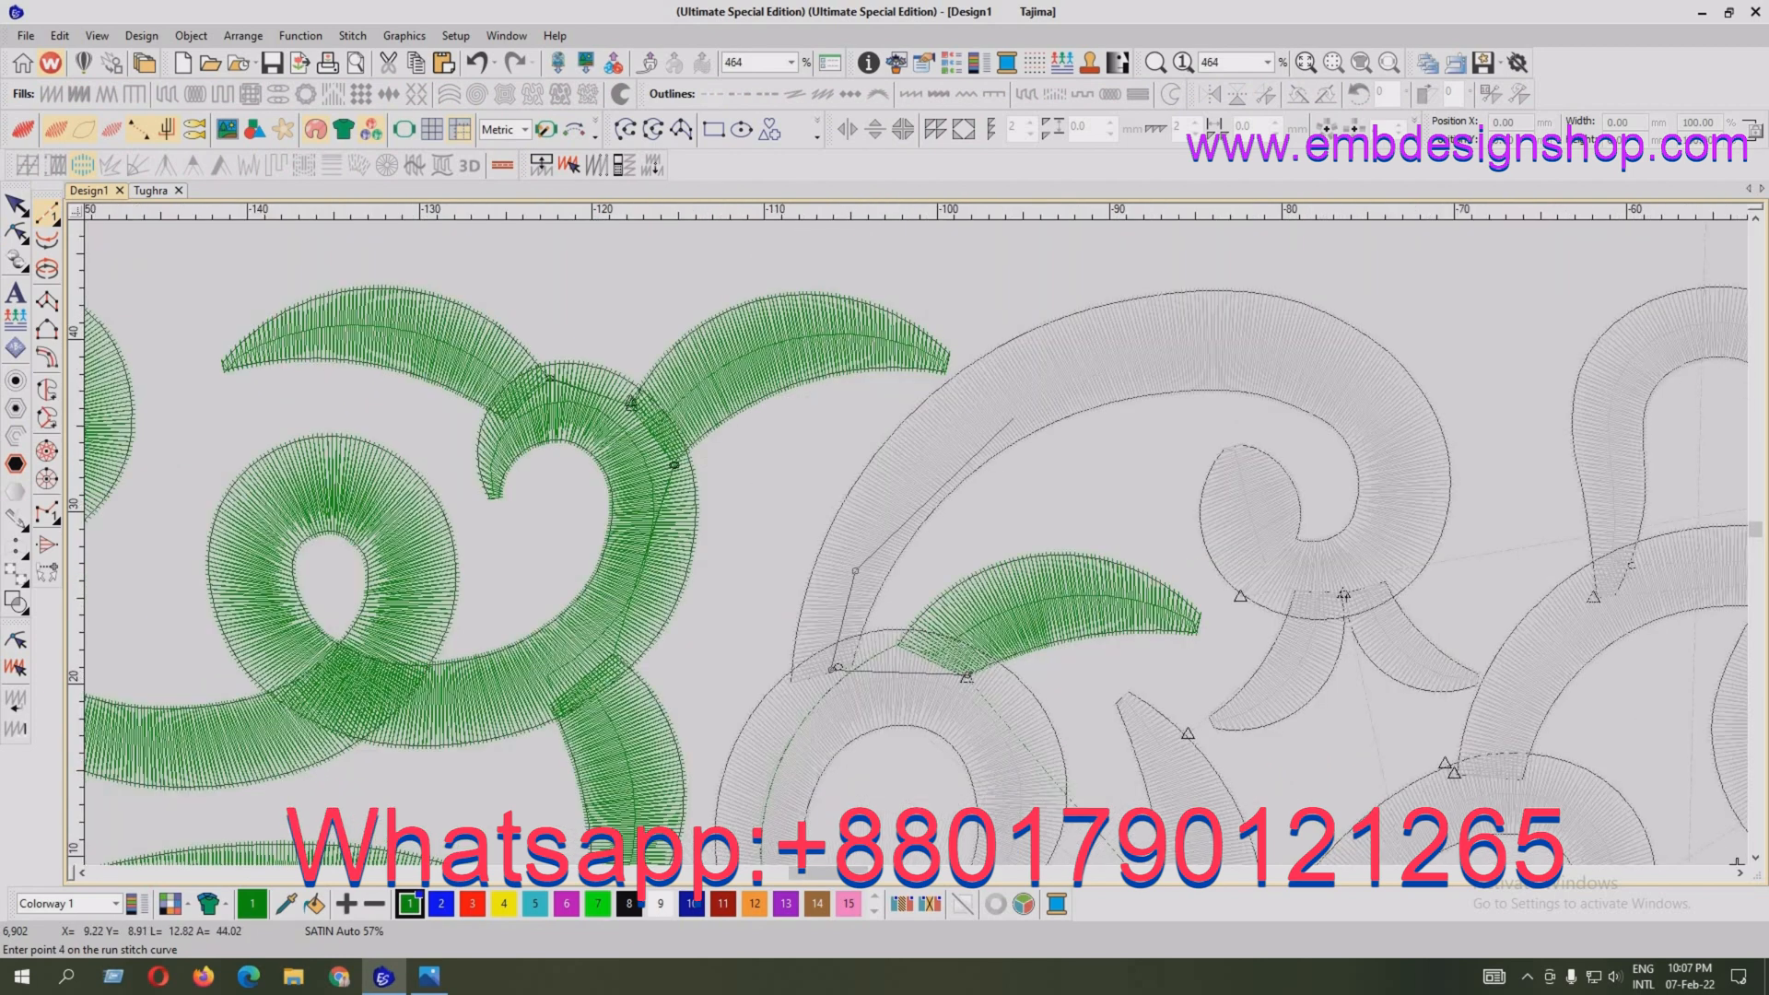
left_click(1012, 402)
left_click(1268, 332)
left_click(1401, 475)
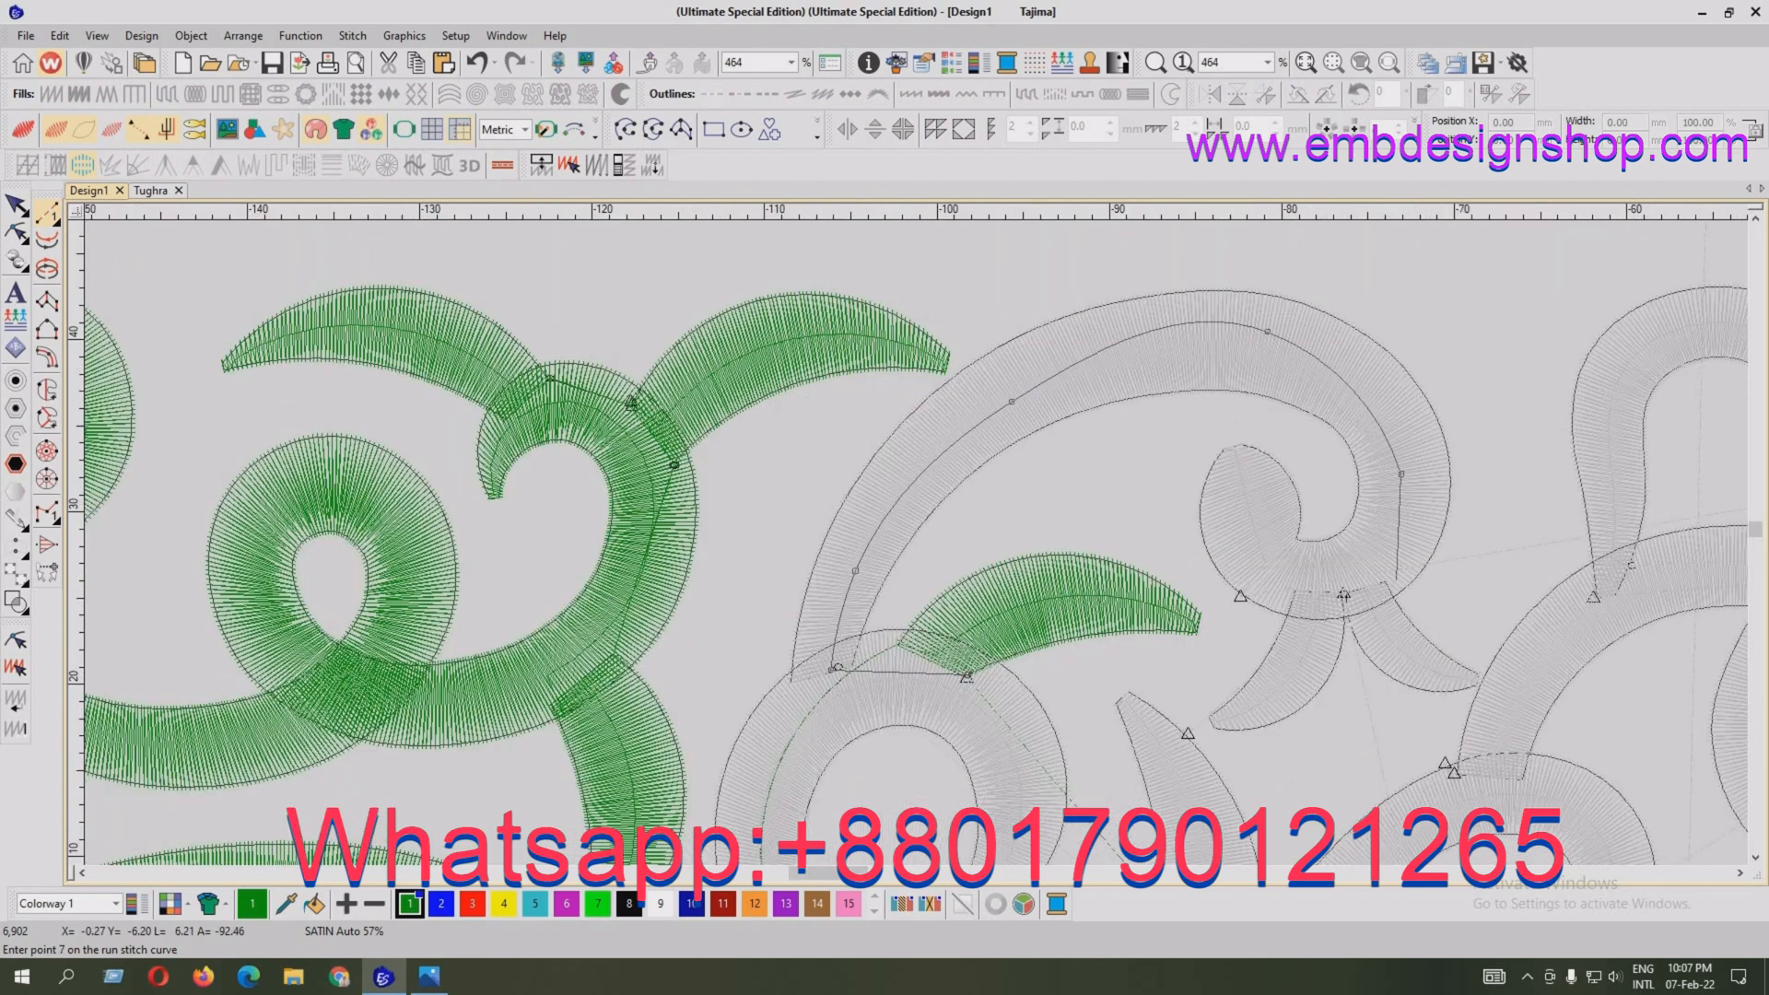
left_click(1390, 585)
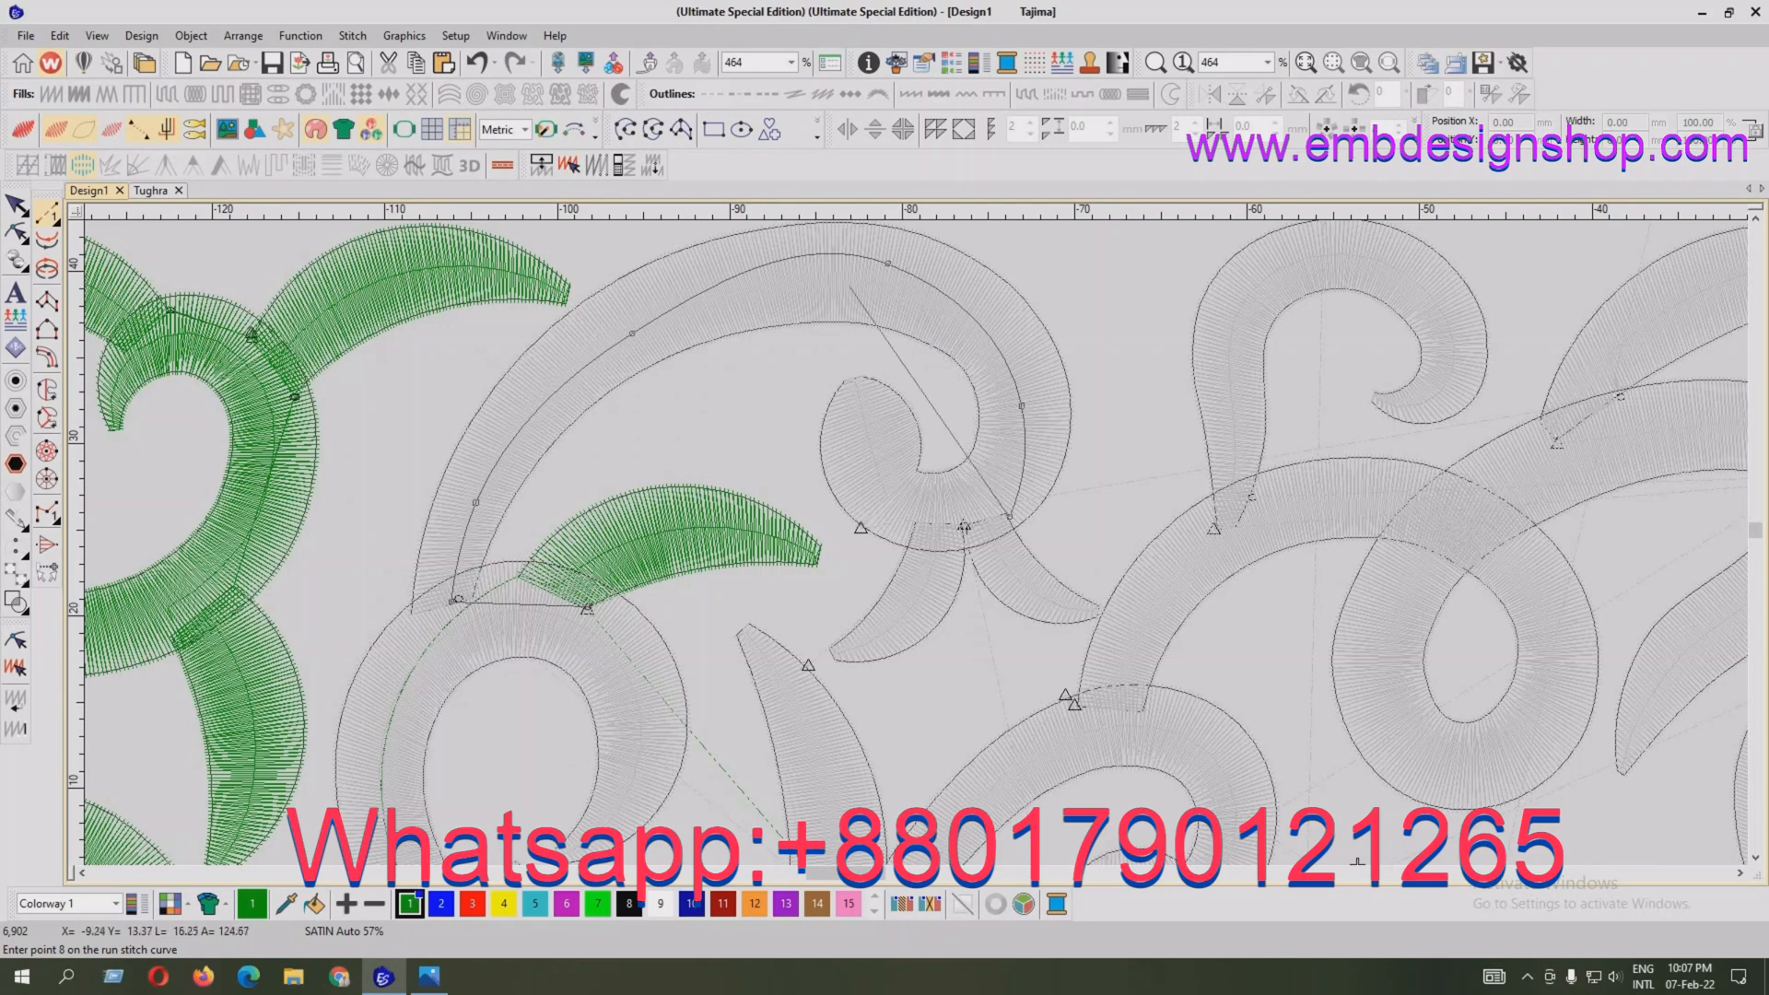
Replot the last three run-stitch points around the arch's bend and finish the line at the right-hand small leaf's base
key("BackSpace")
key("BackSpace")
key("BackSpace")
right_click(858, 279)
right_click(1022, 360)
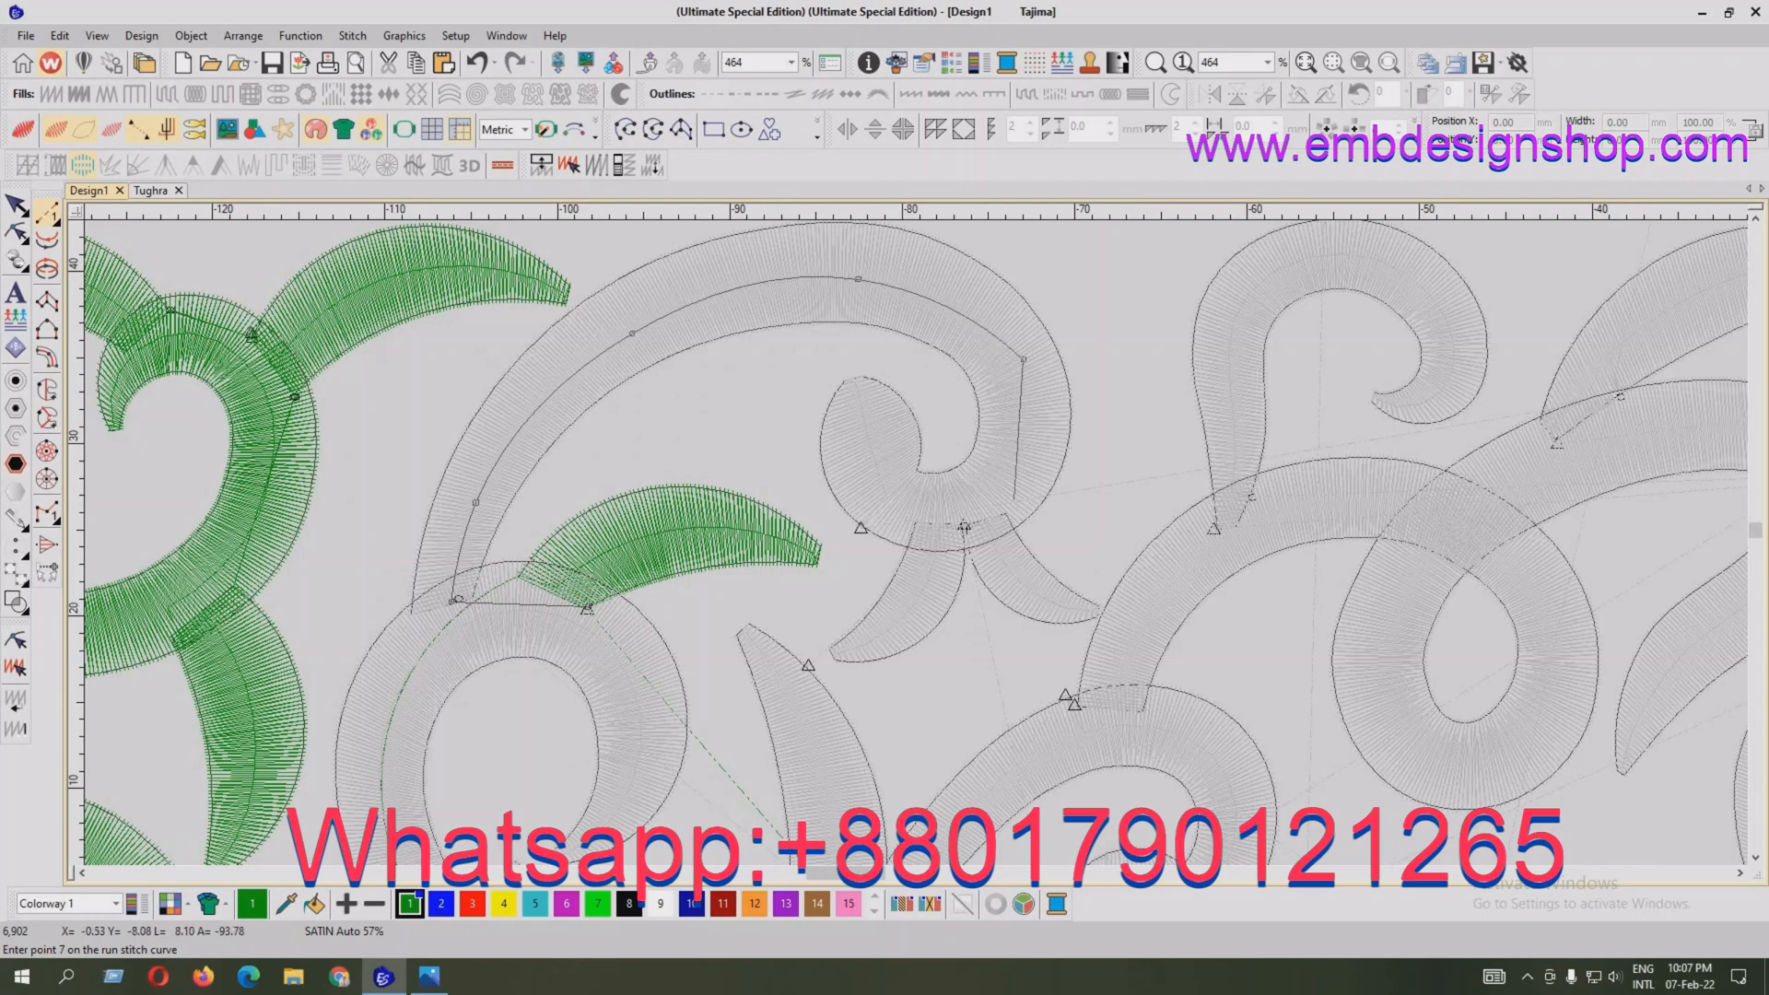
left_click(1006, 518)
key("z")
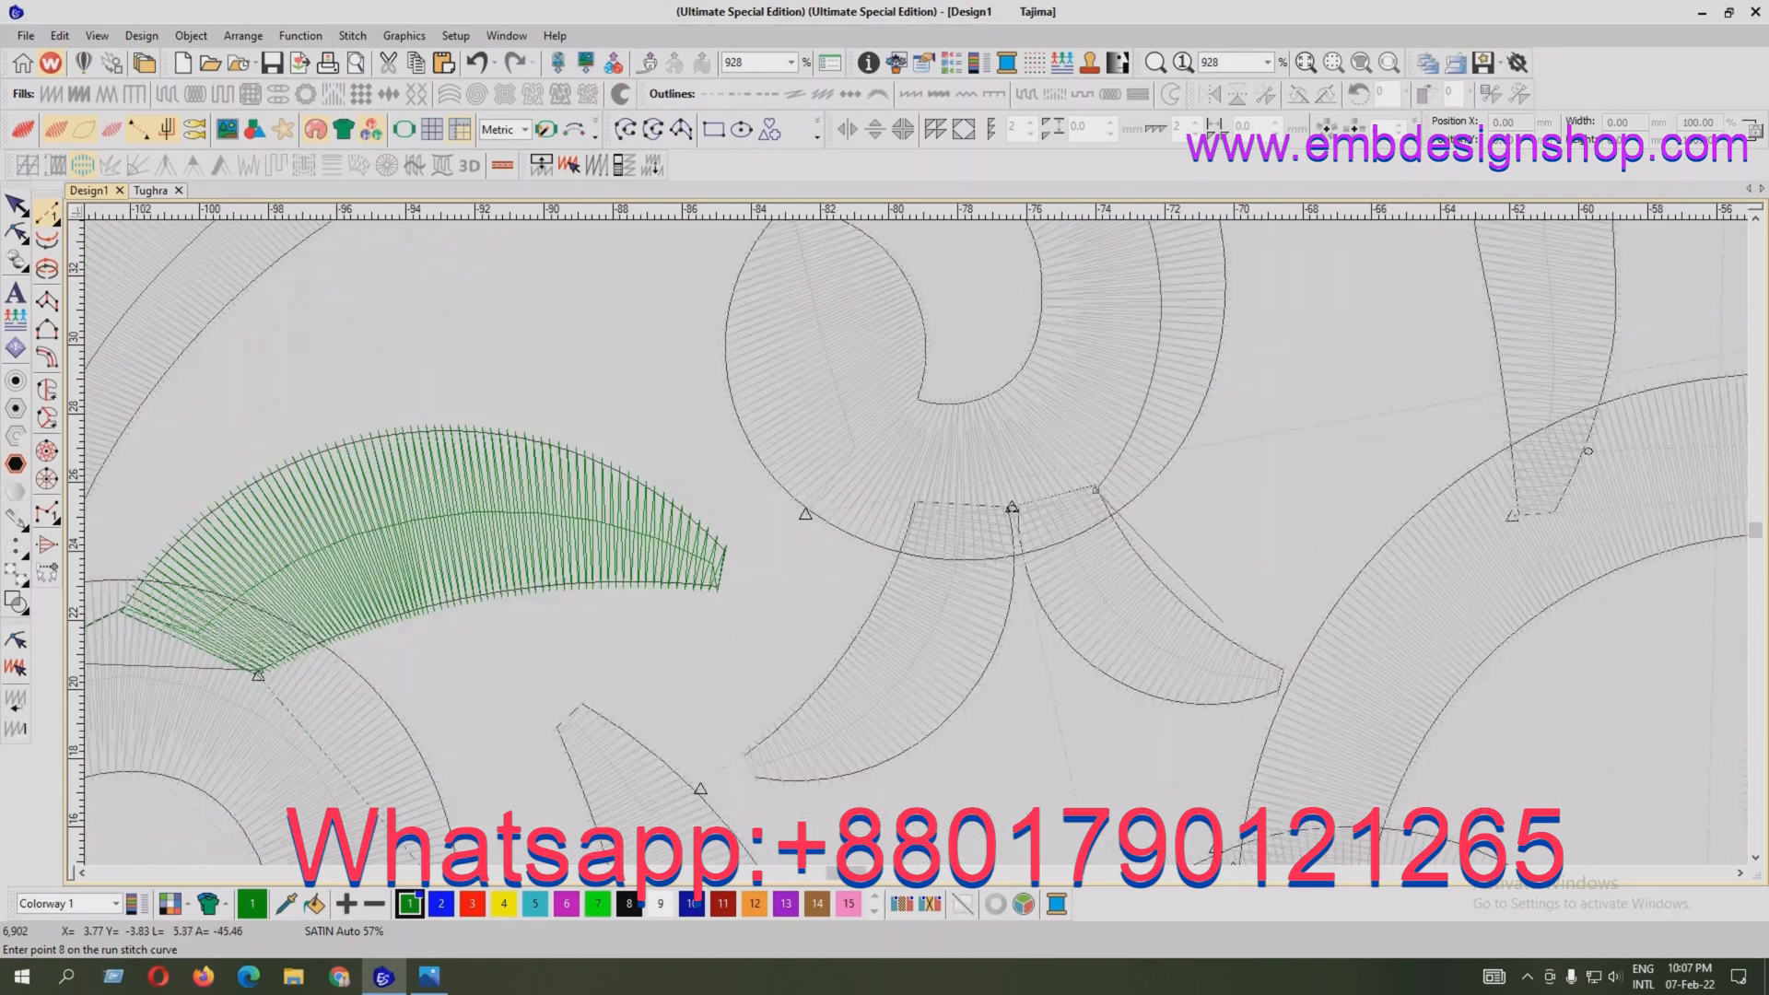
key("Return")
key("Escape")
Resequence the right-hand small leaf under the arched column's curl after the run stitch, with its end point at the inner base corner
left_click(1216, 634)
key("ctrl+x")
key("ctrl+v")
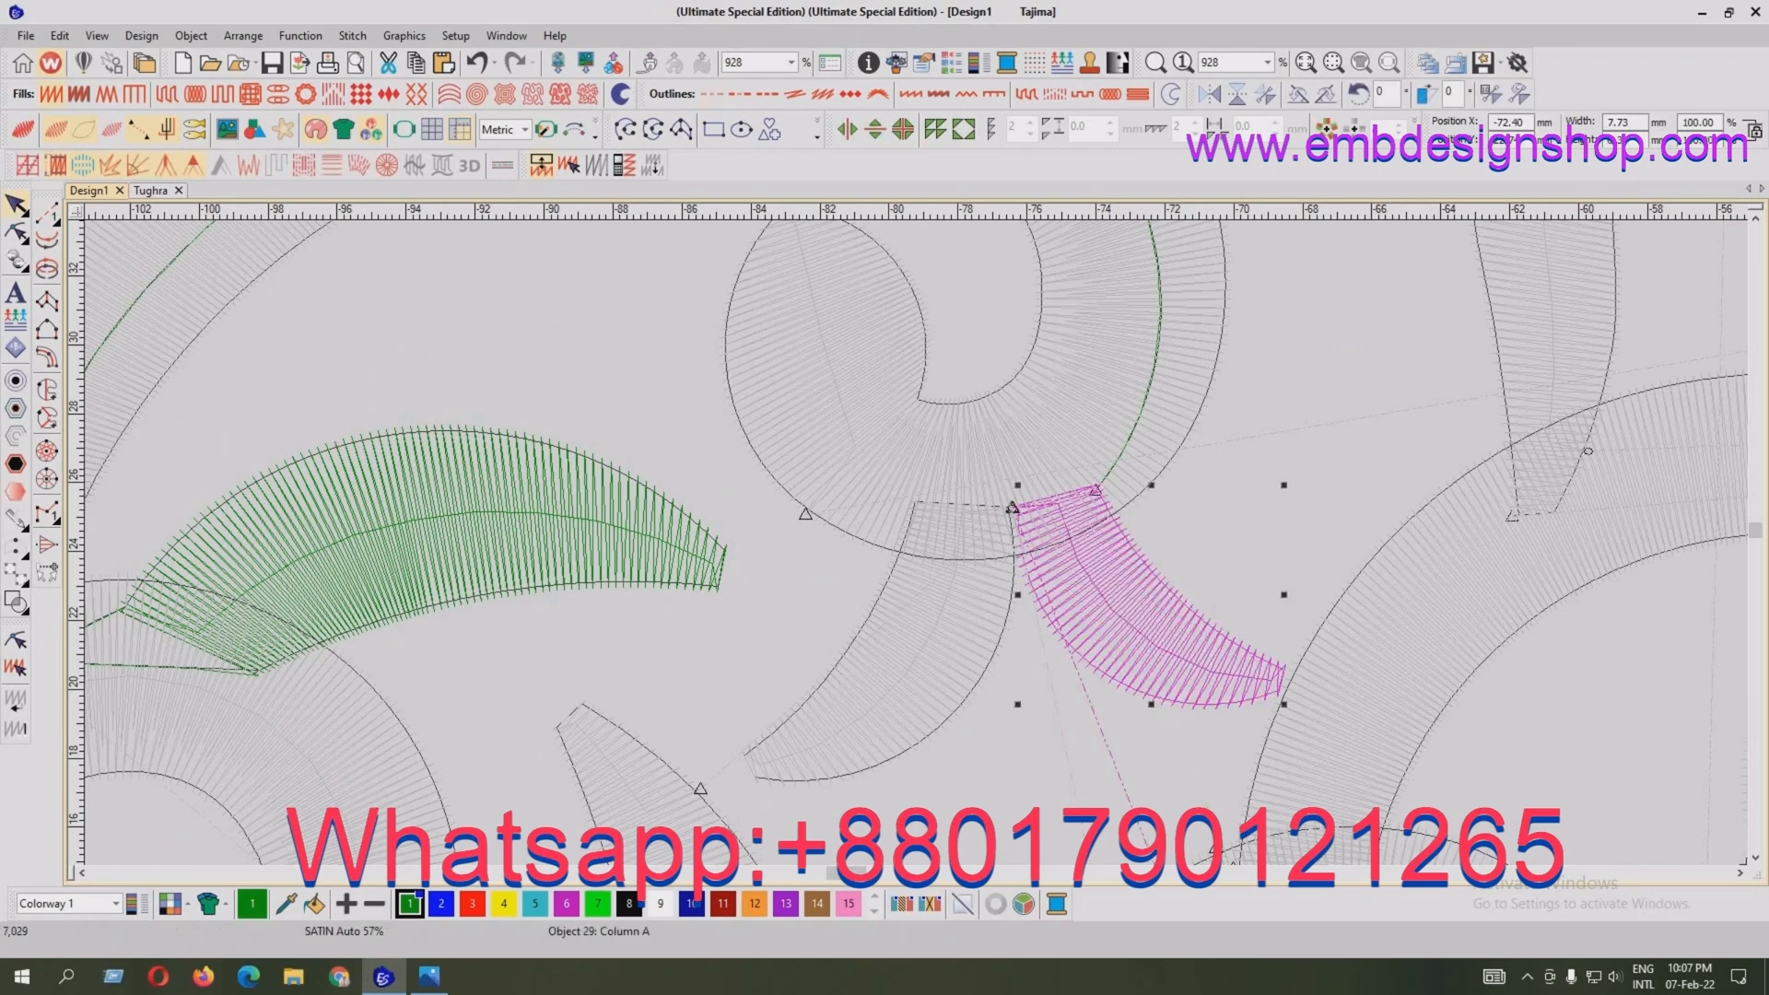
key("h")
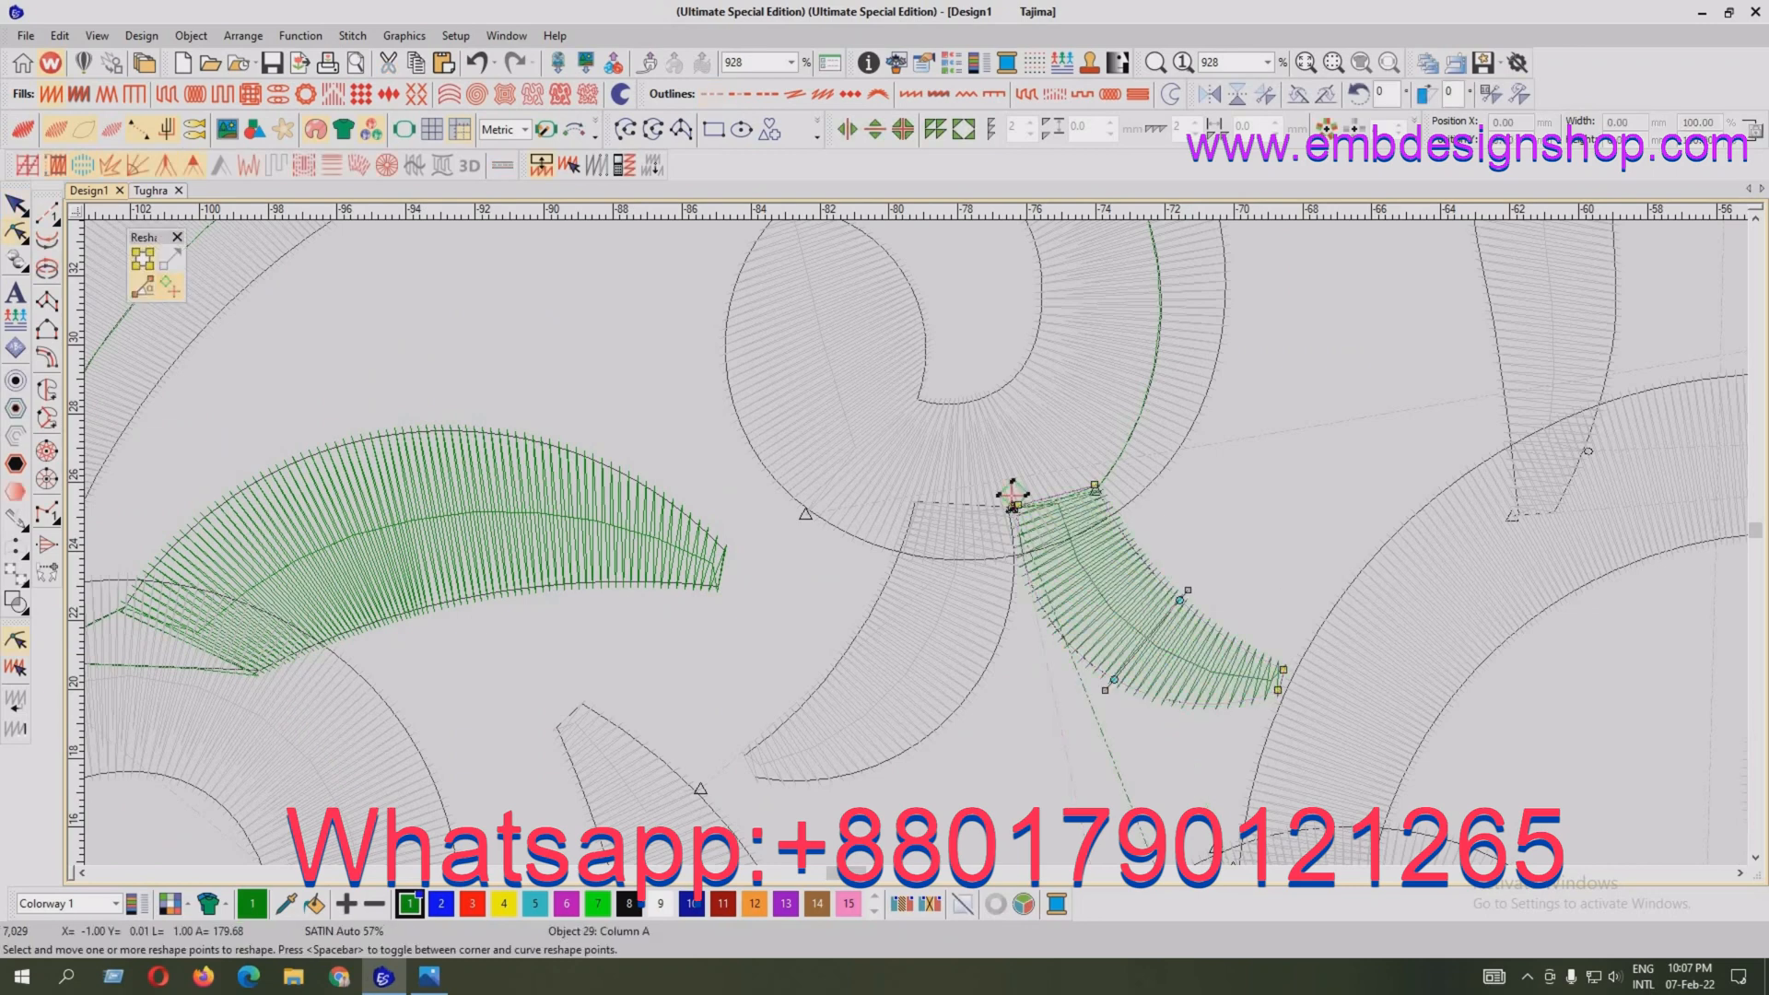
key("Escape")
Resequence the left-hand small leaf, lower its base corners, and move its end point to the curl's outer edge between both leaves
left_click(1012, 506)
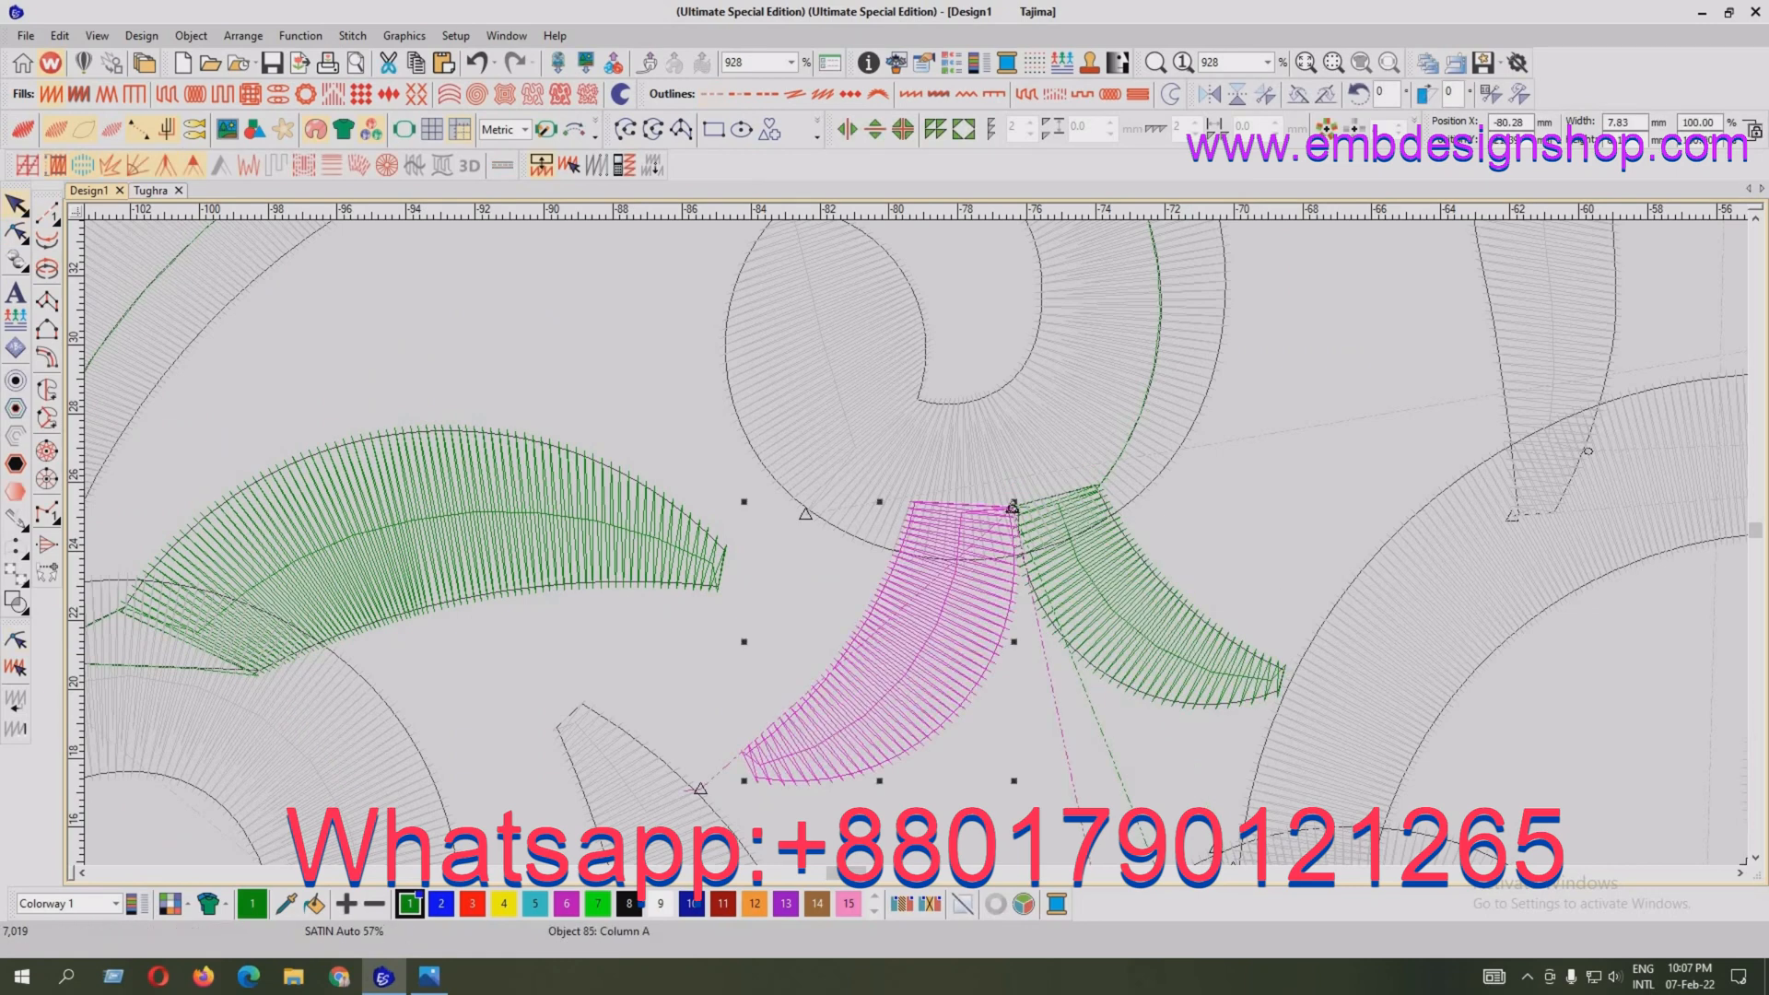
key("ctrl+x")
key("ctrl+v")
key("h")
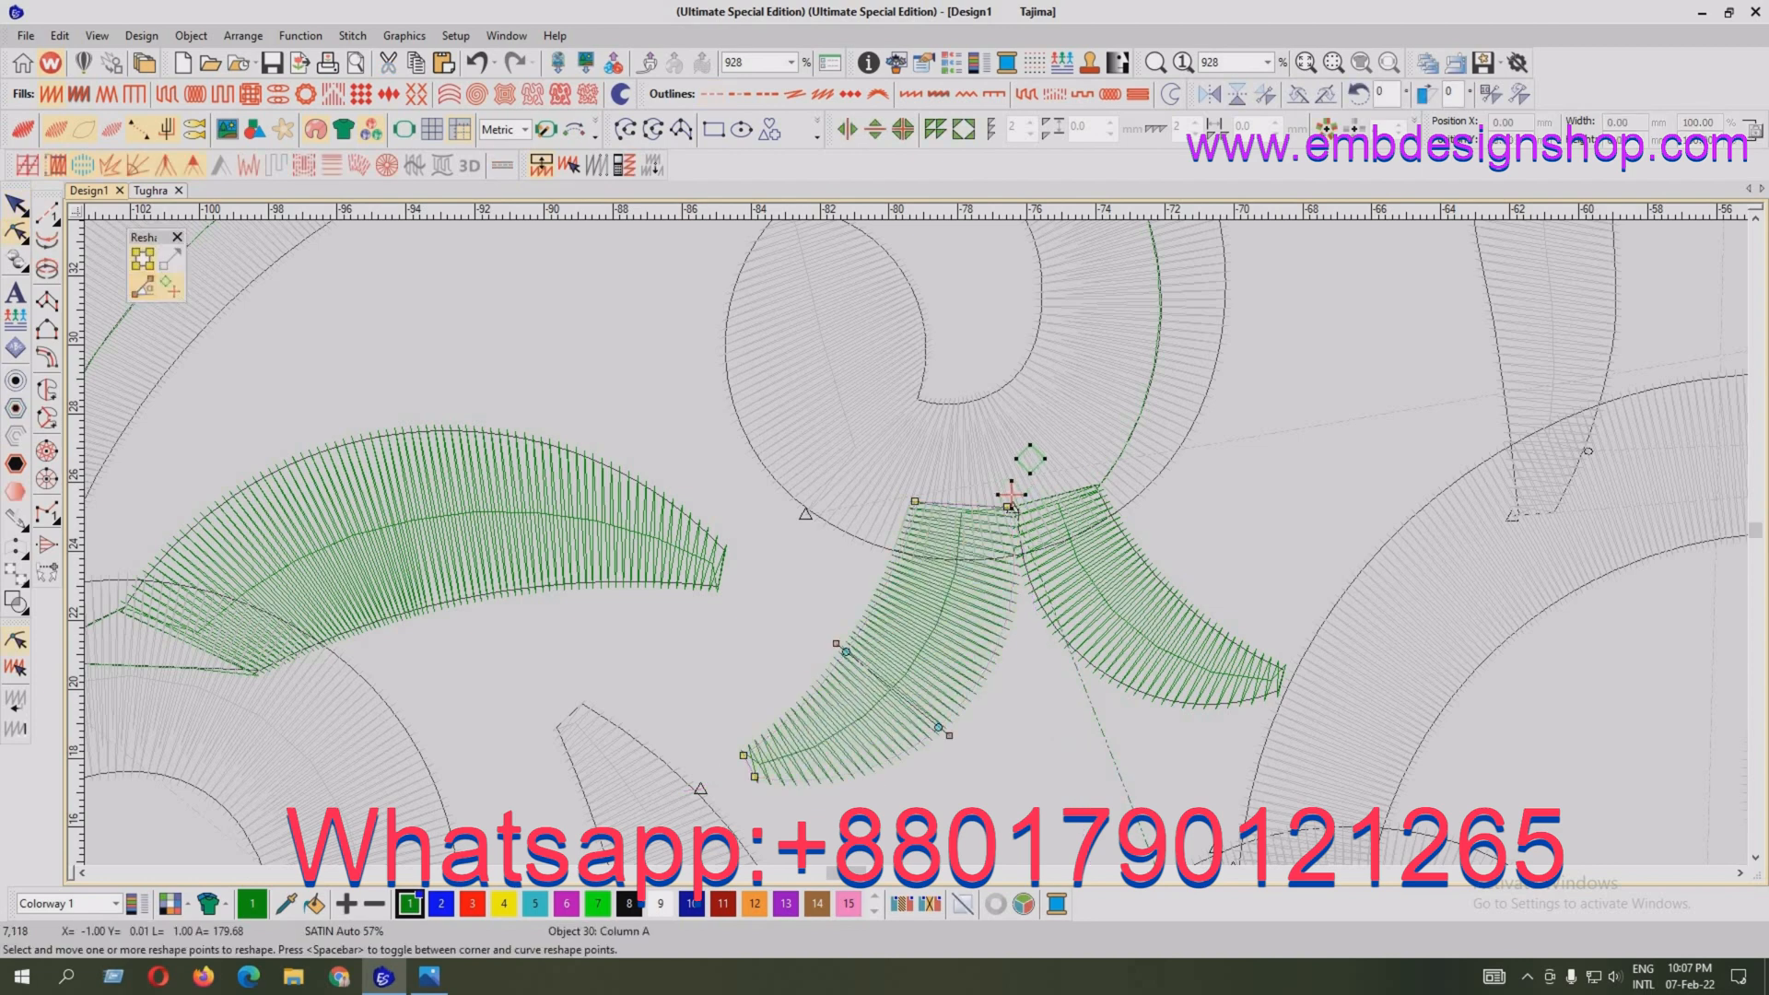
left_click_drag(1011, 498, 1018, 557)
left_click_drag(869, 467, 1020, 559)
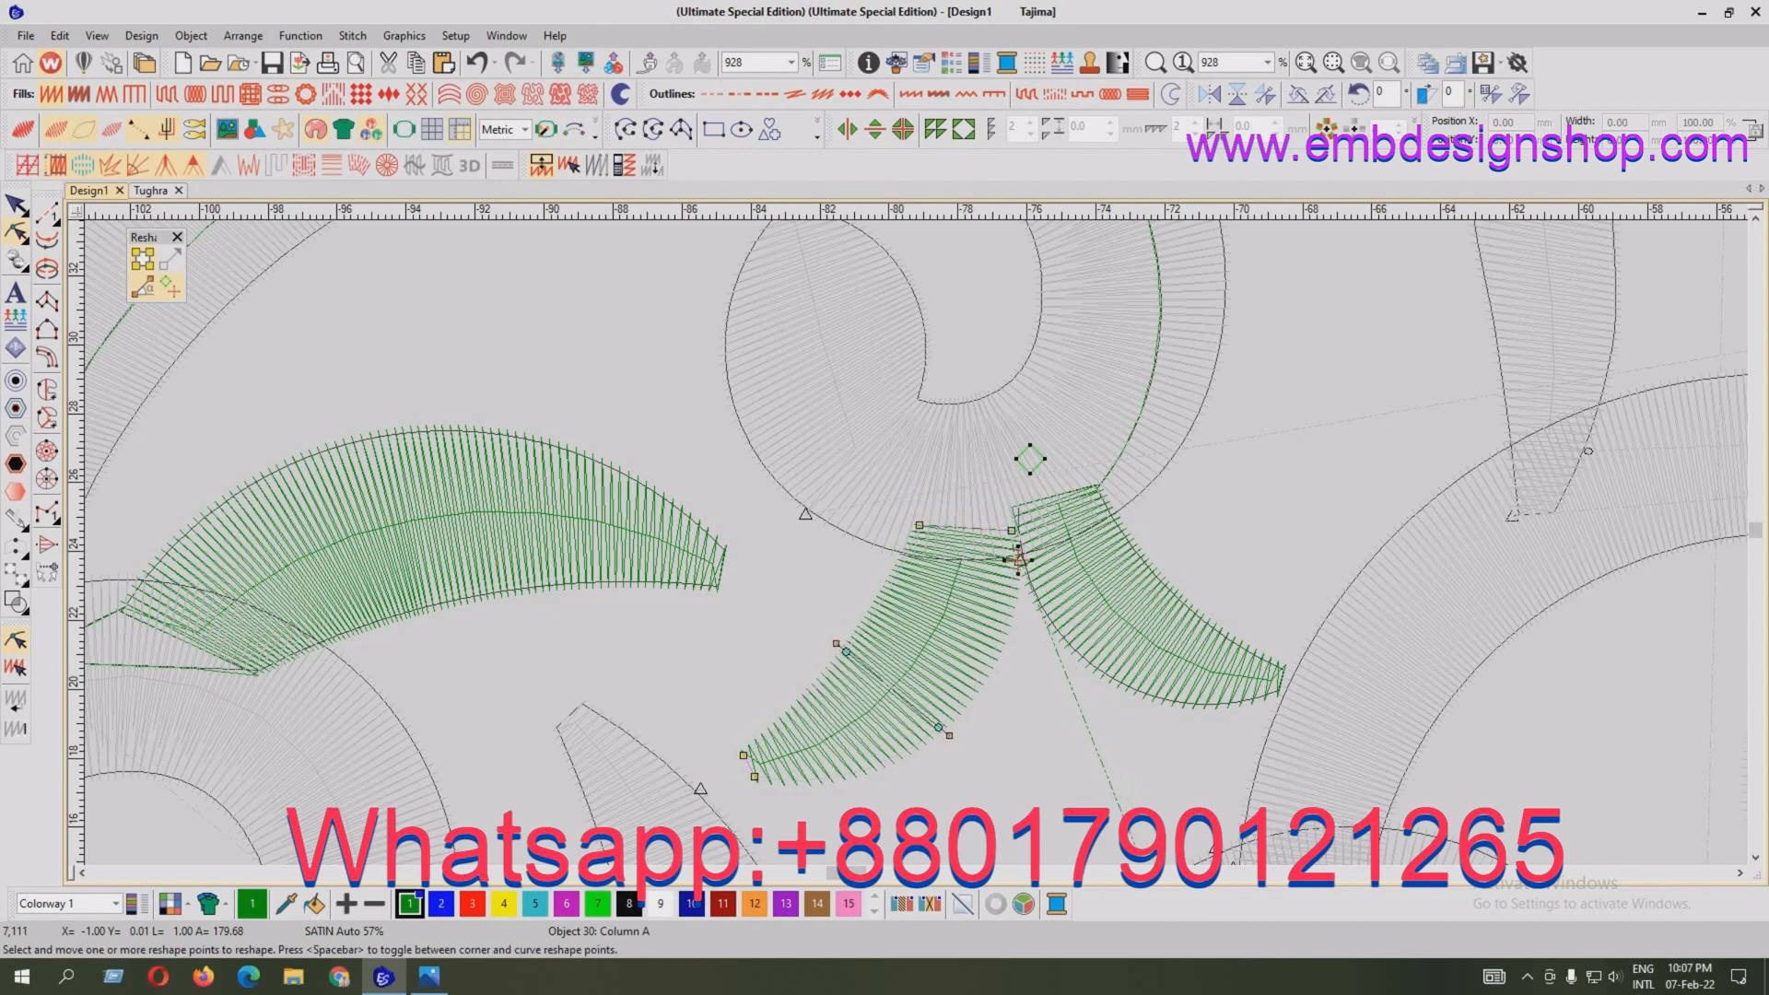
Lower the right-hand small leaf's two base corners slightly toward the curl's outer edge
left_click(1017, 533)
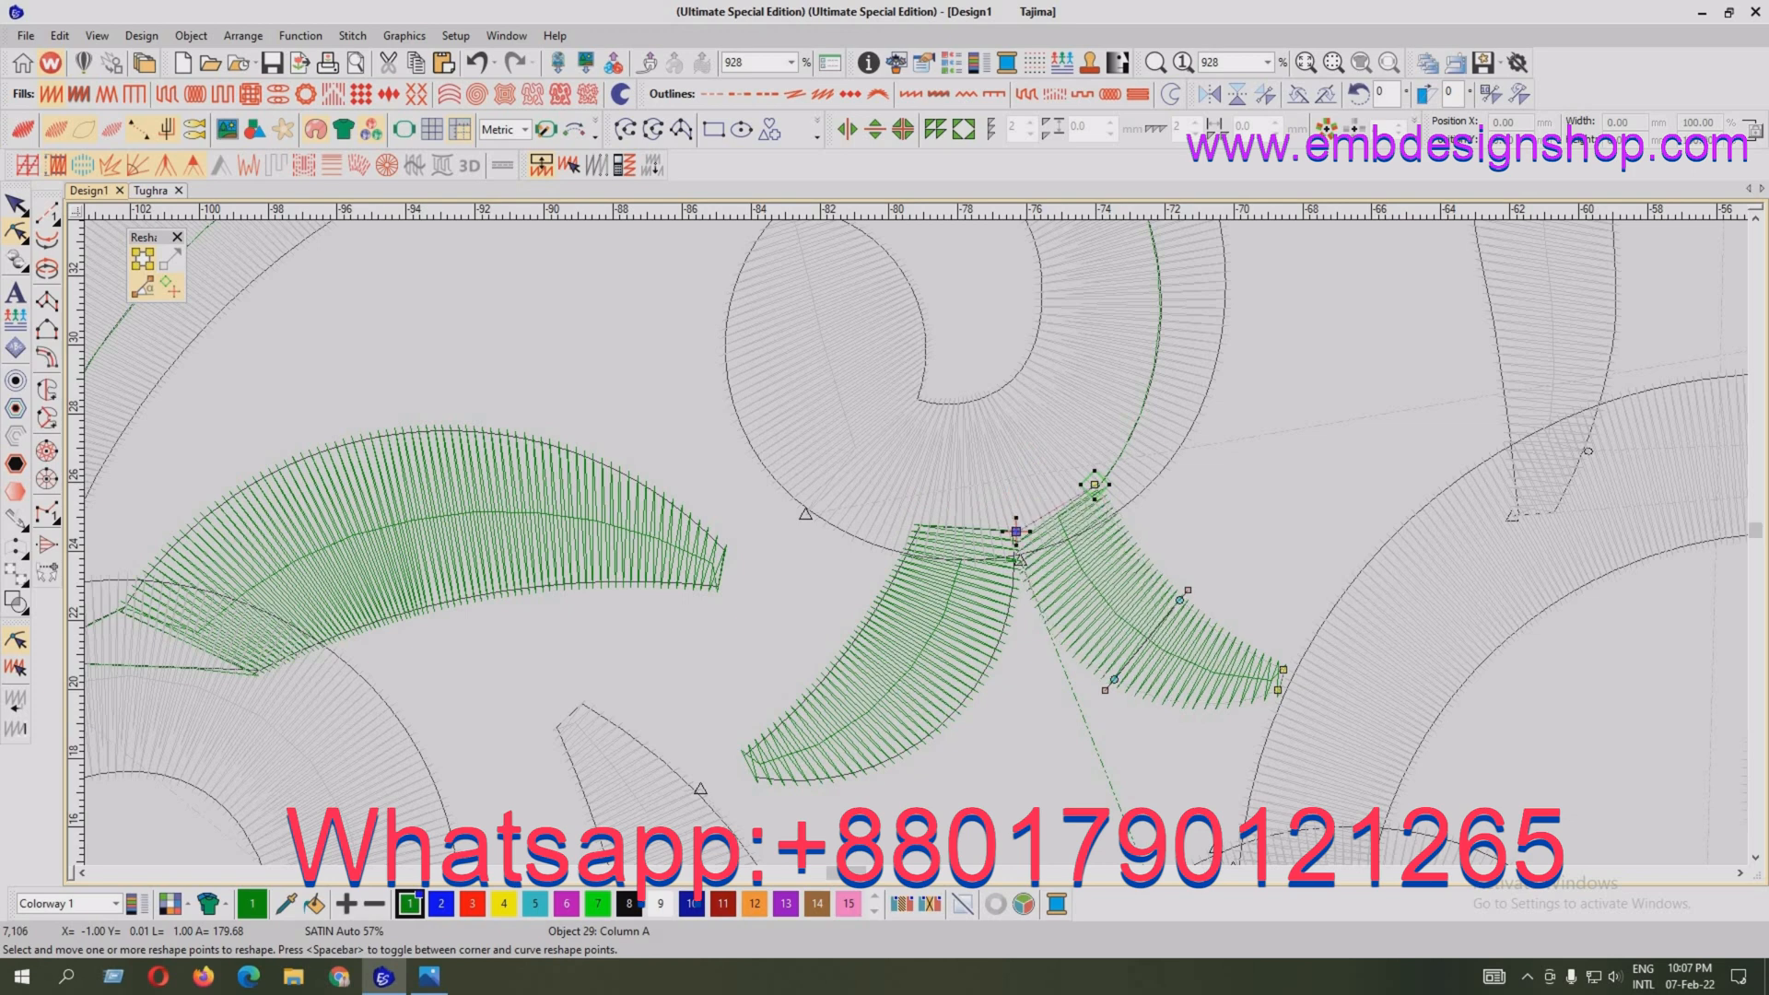
left_click_drag(1095, 484, 1093, 493)
key("shift+z")
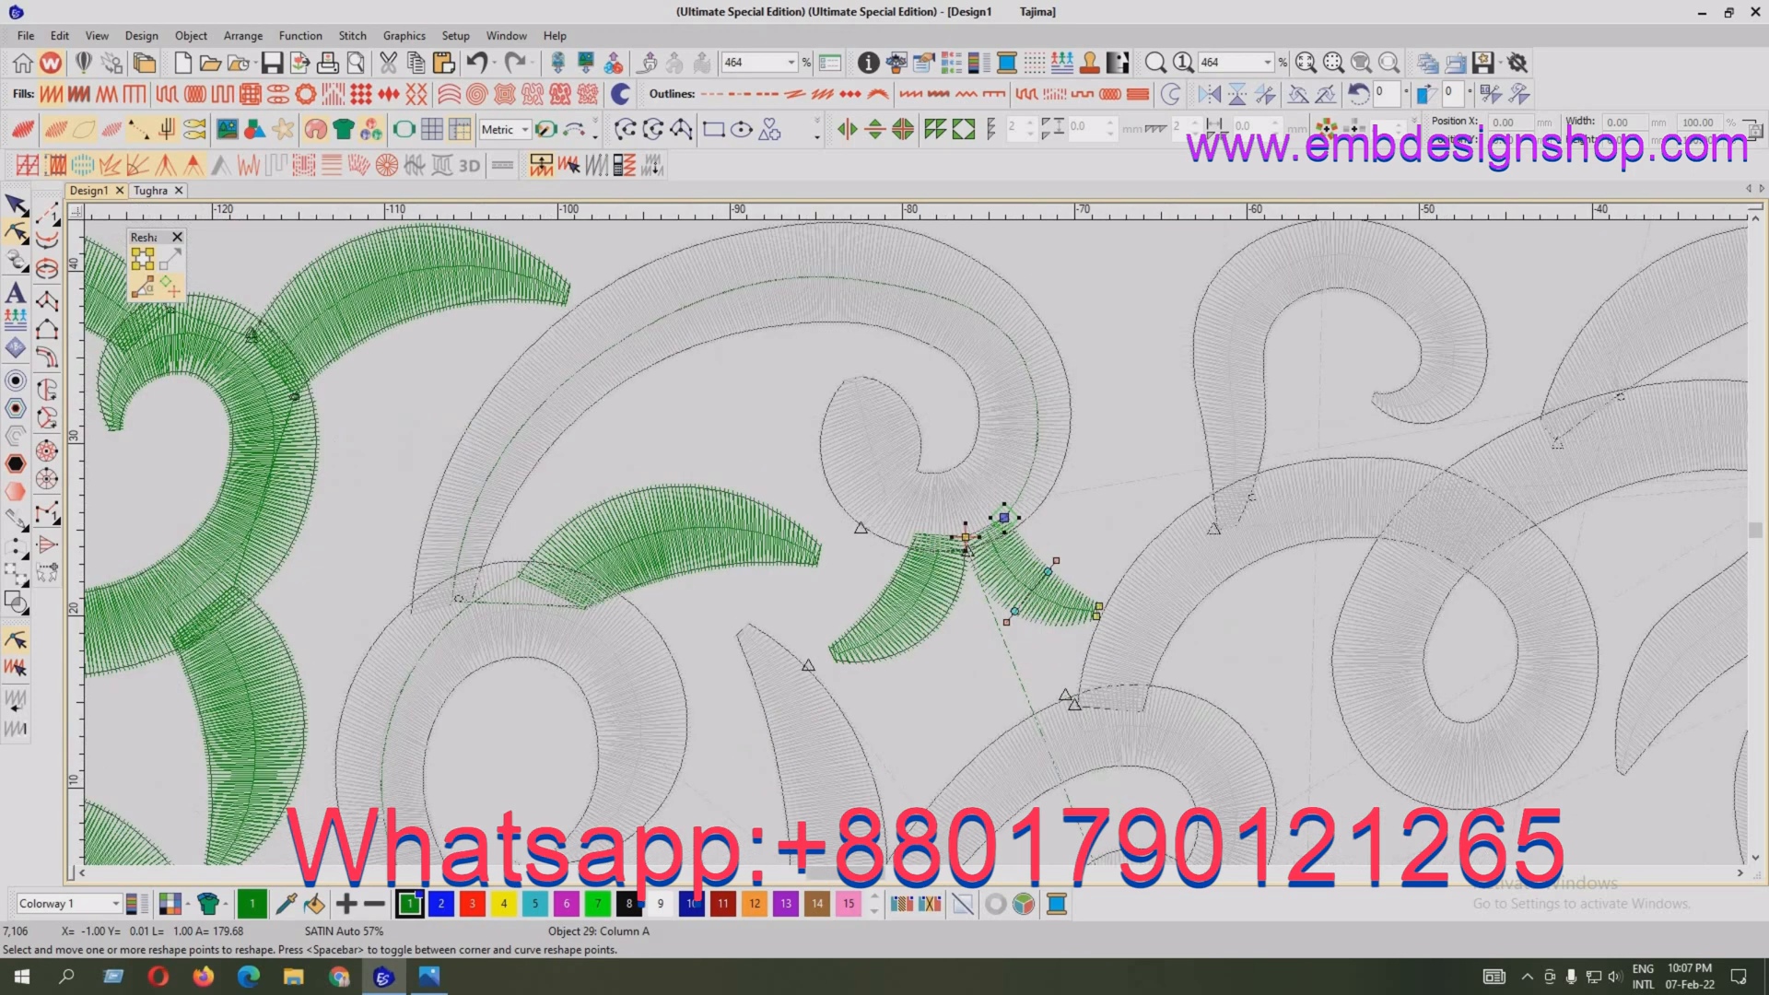
Resequence the arched column, with its start point between the two small leaves and its end point at the foot's outer corner
key("Tab")
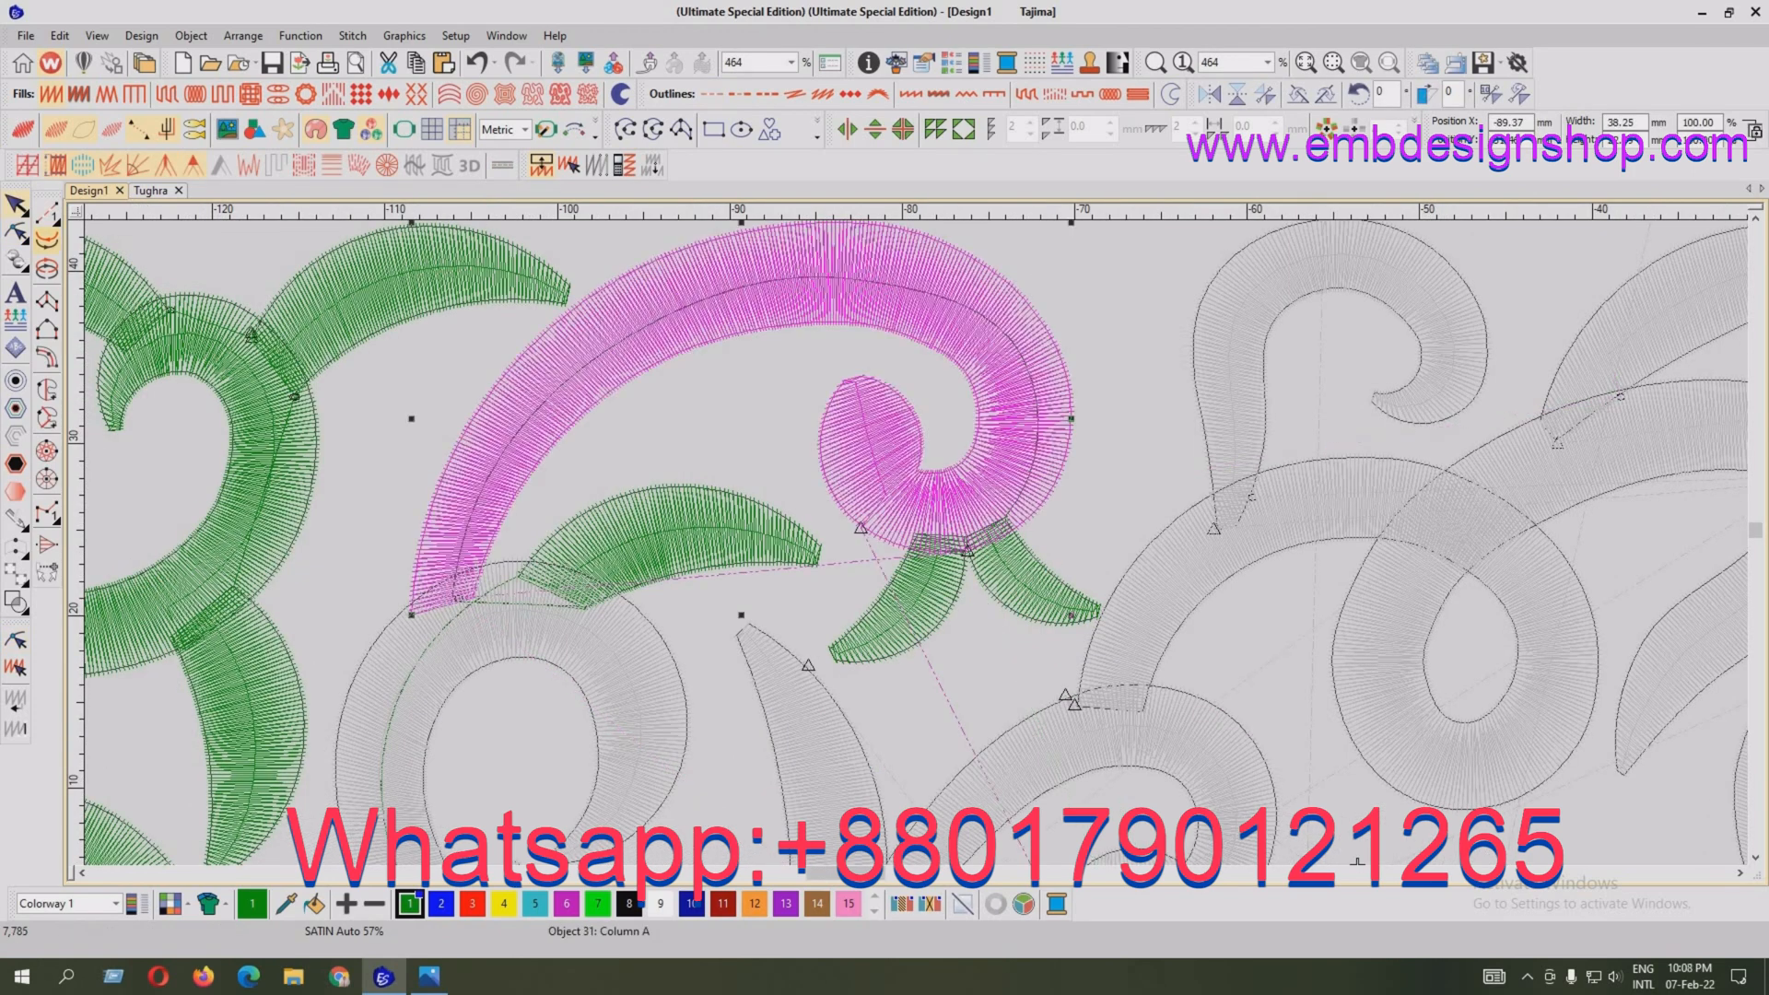
key("h")
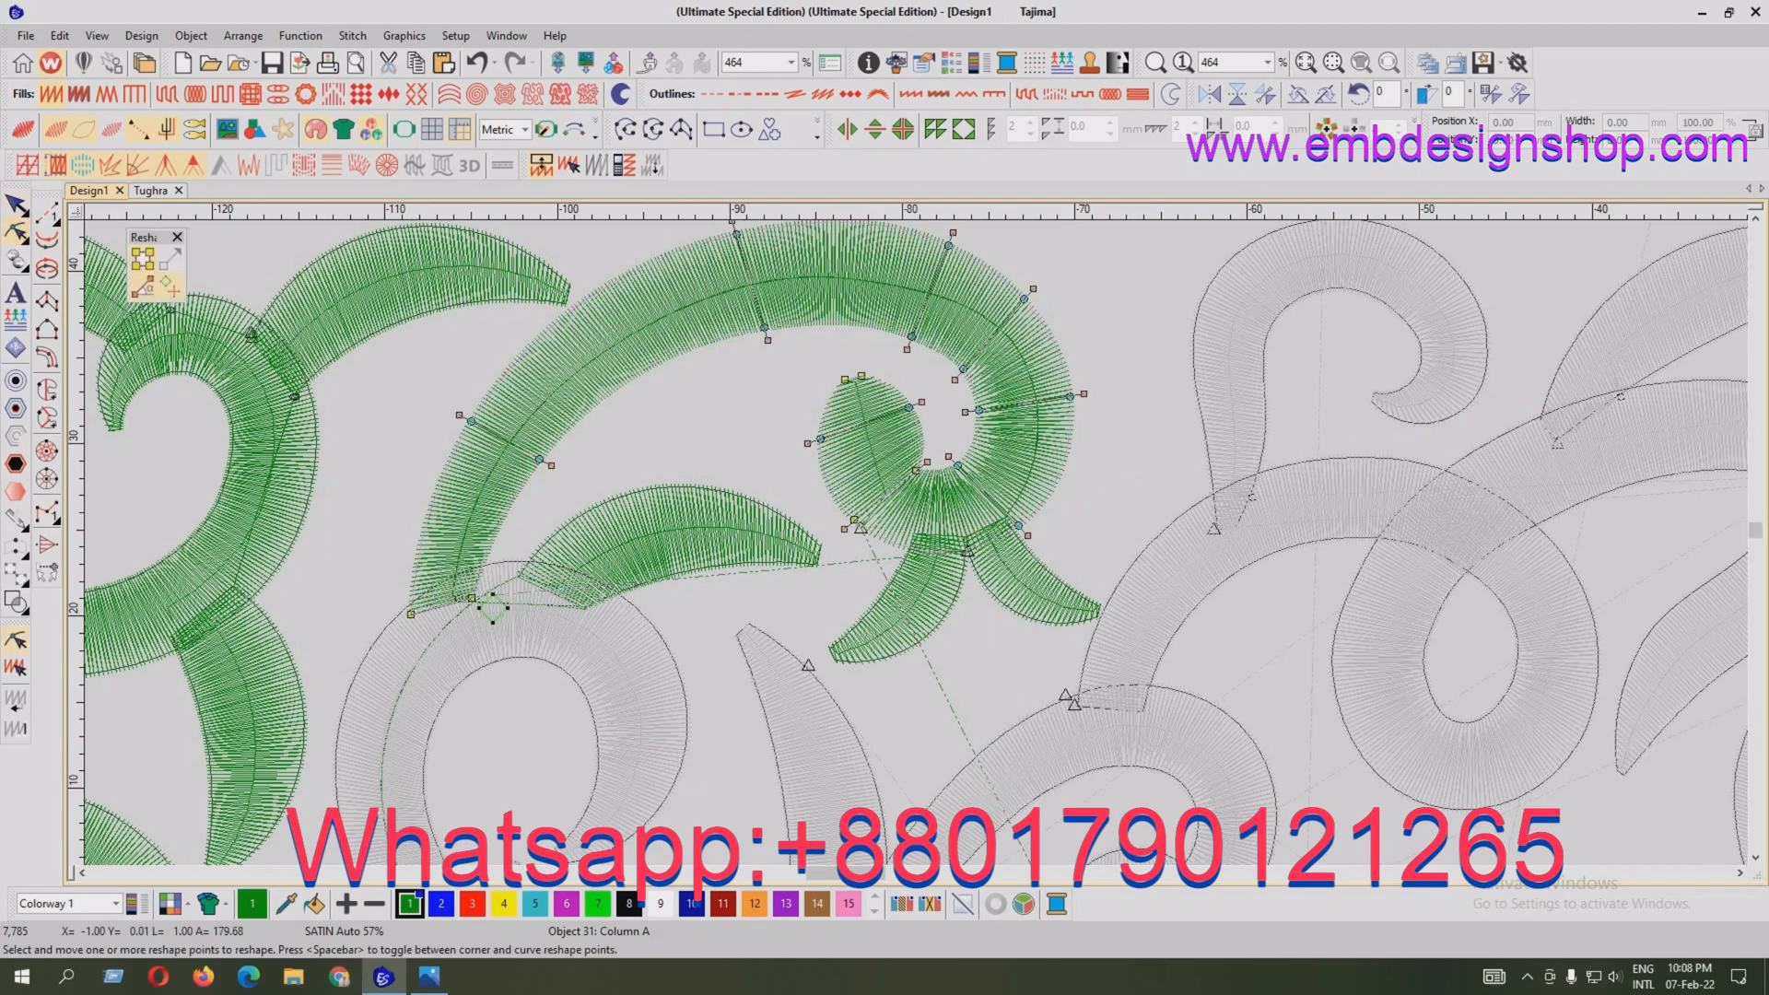
left_click(411, 613)
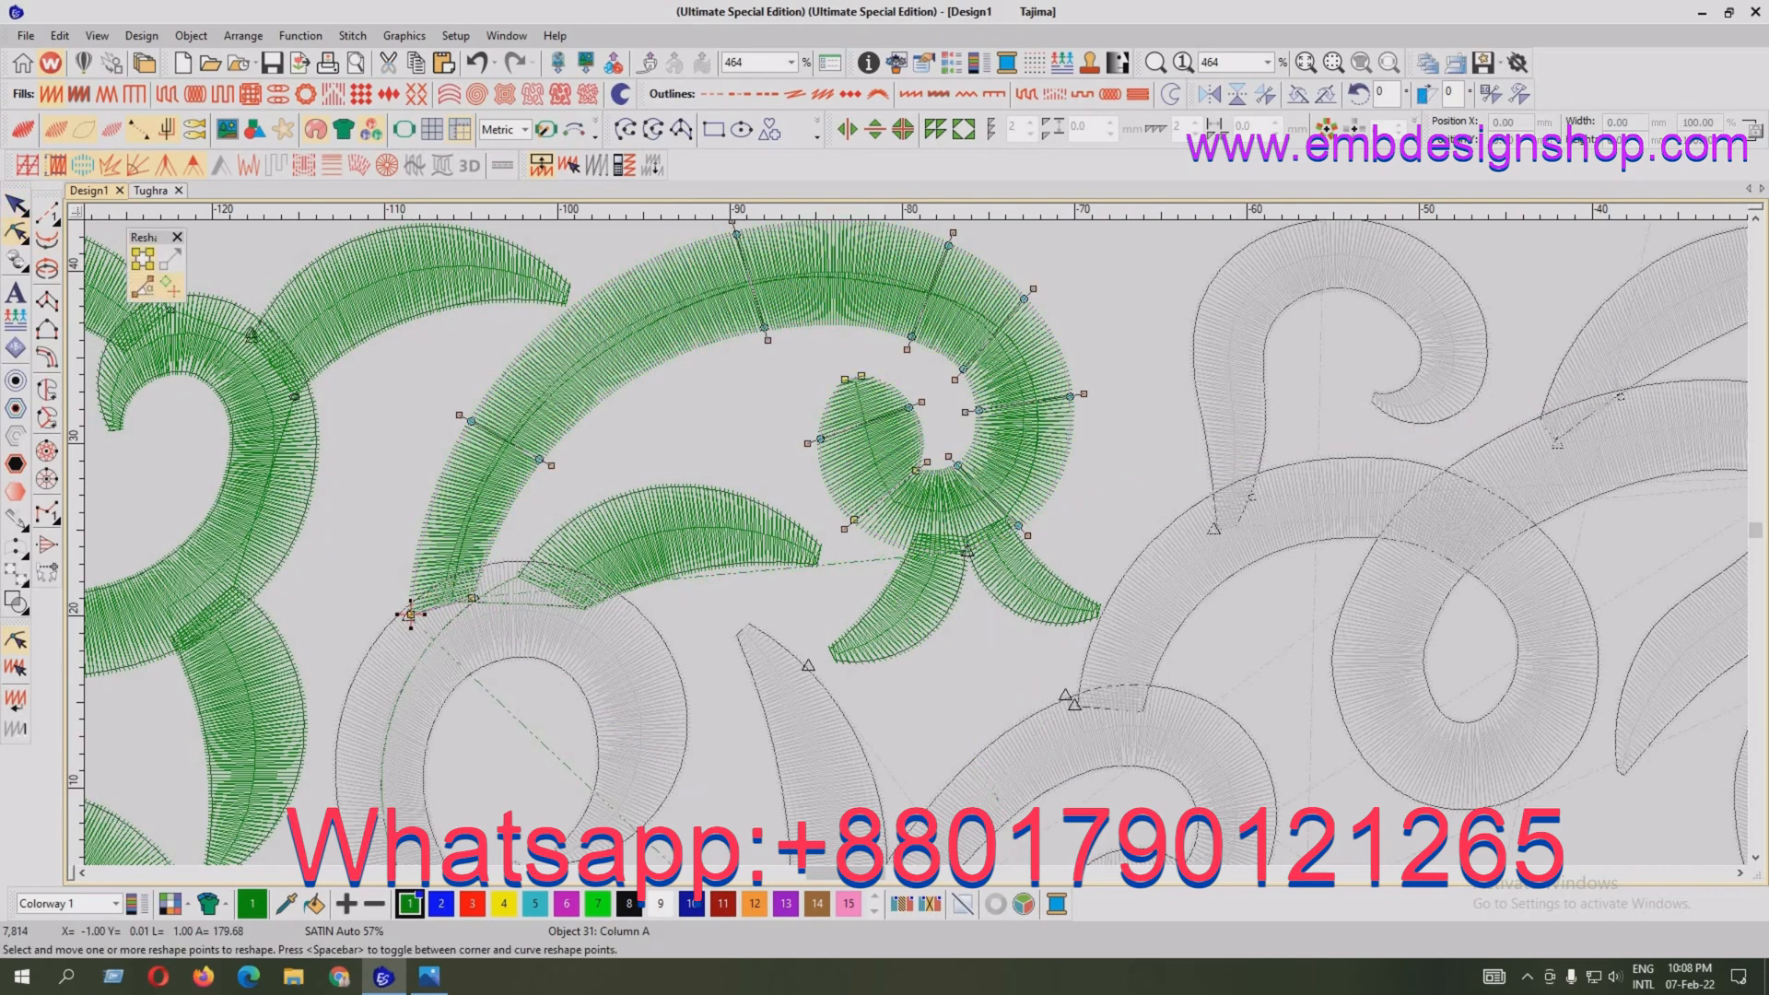
left_click(970, 550)
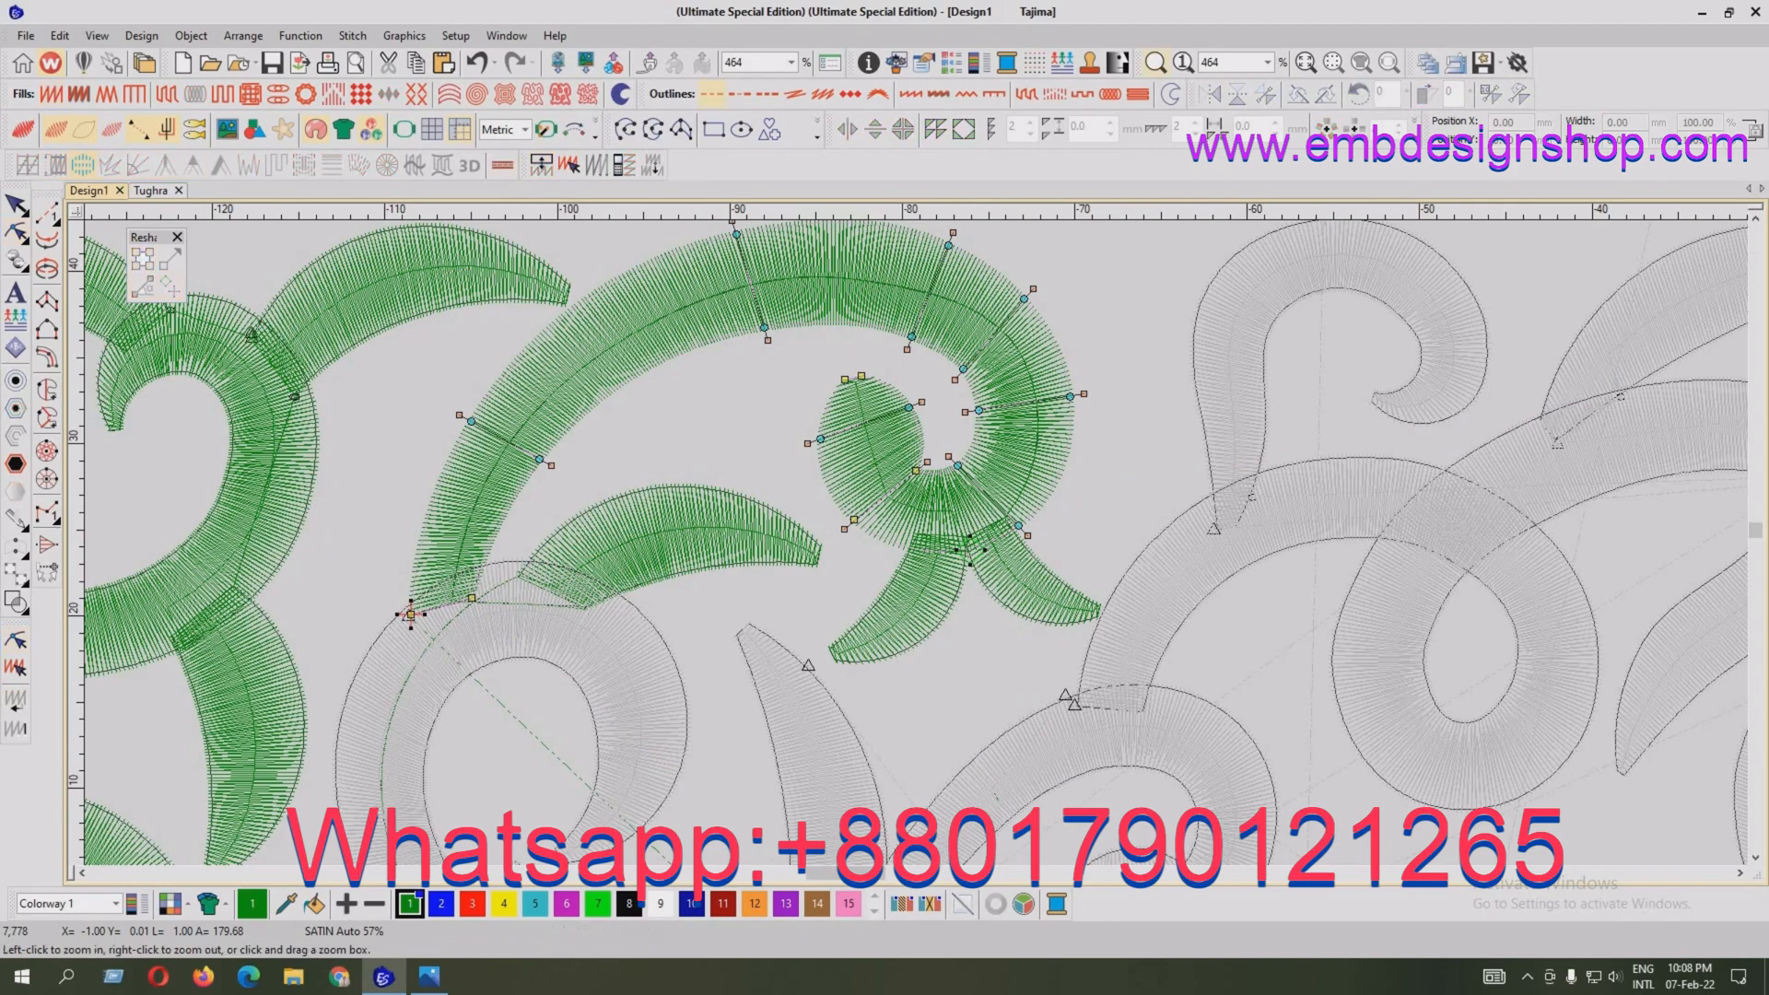
scroll(260, 629, "up", 5)
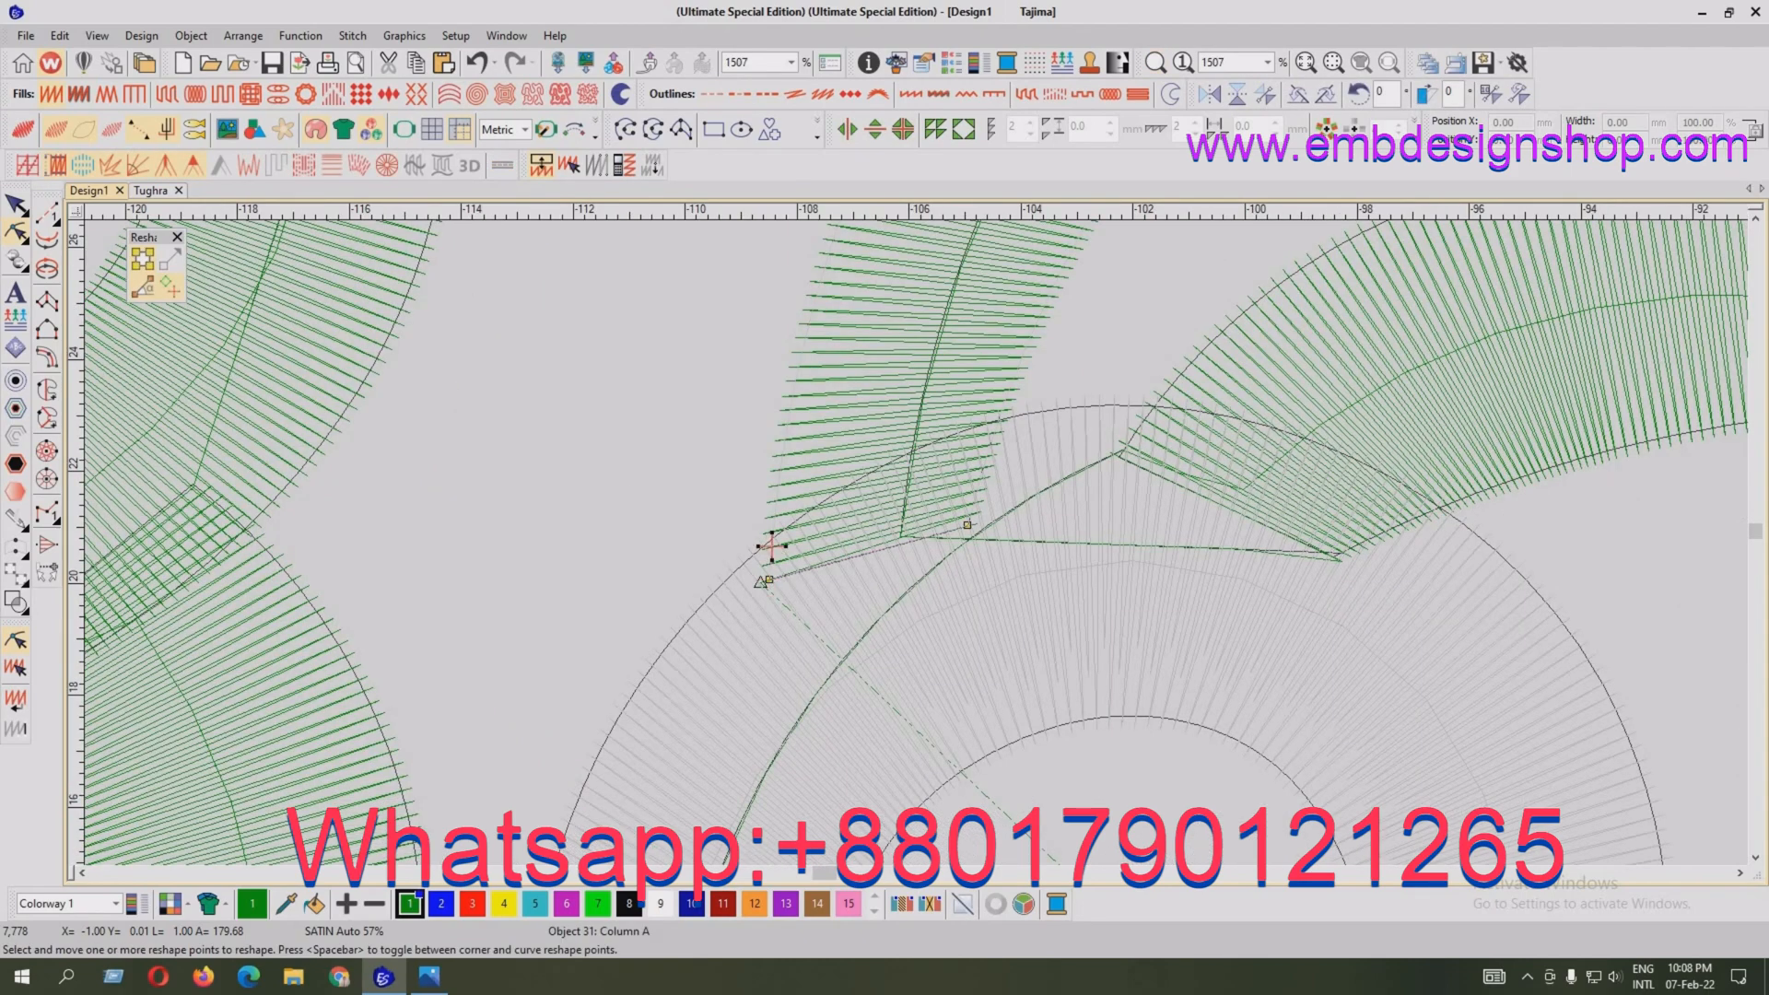